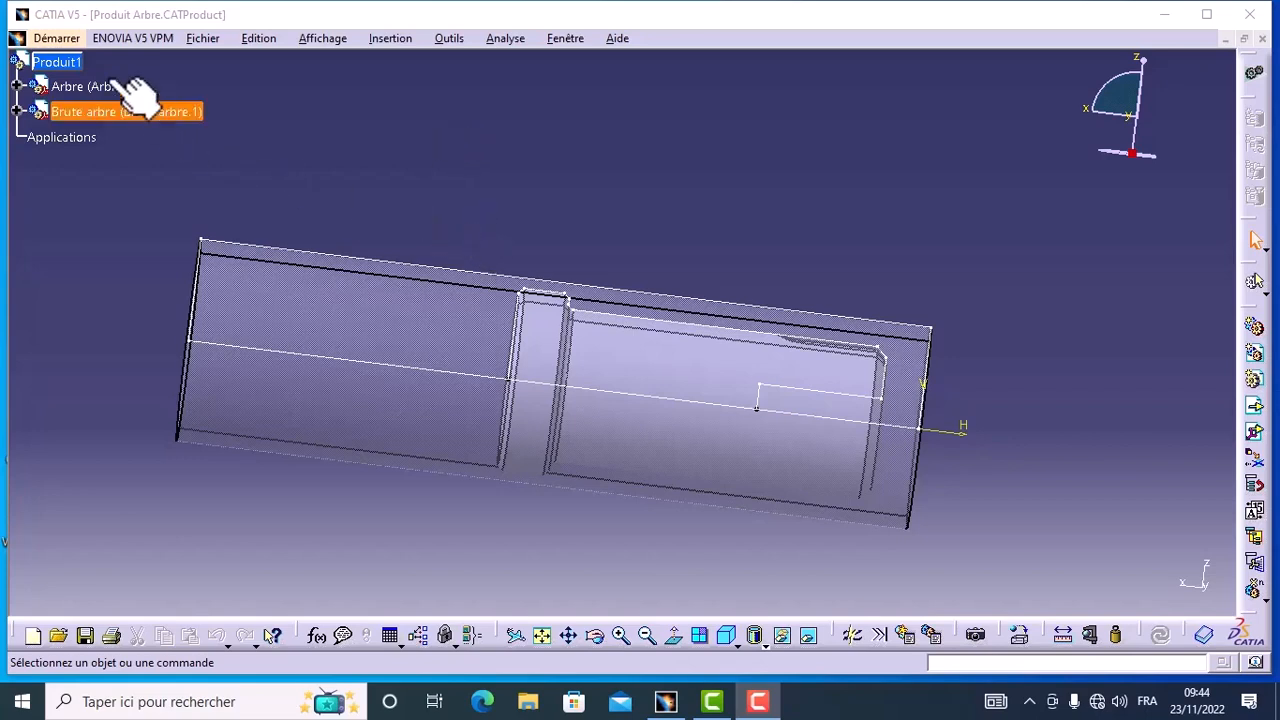
# Step: Switch the shaft assembly to the Lathe Machining workbench to start a new machining process
pyautogui.click(55, 41)
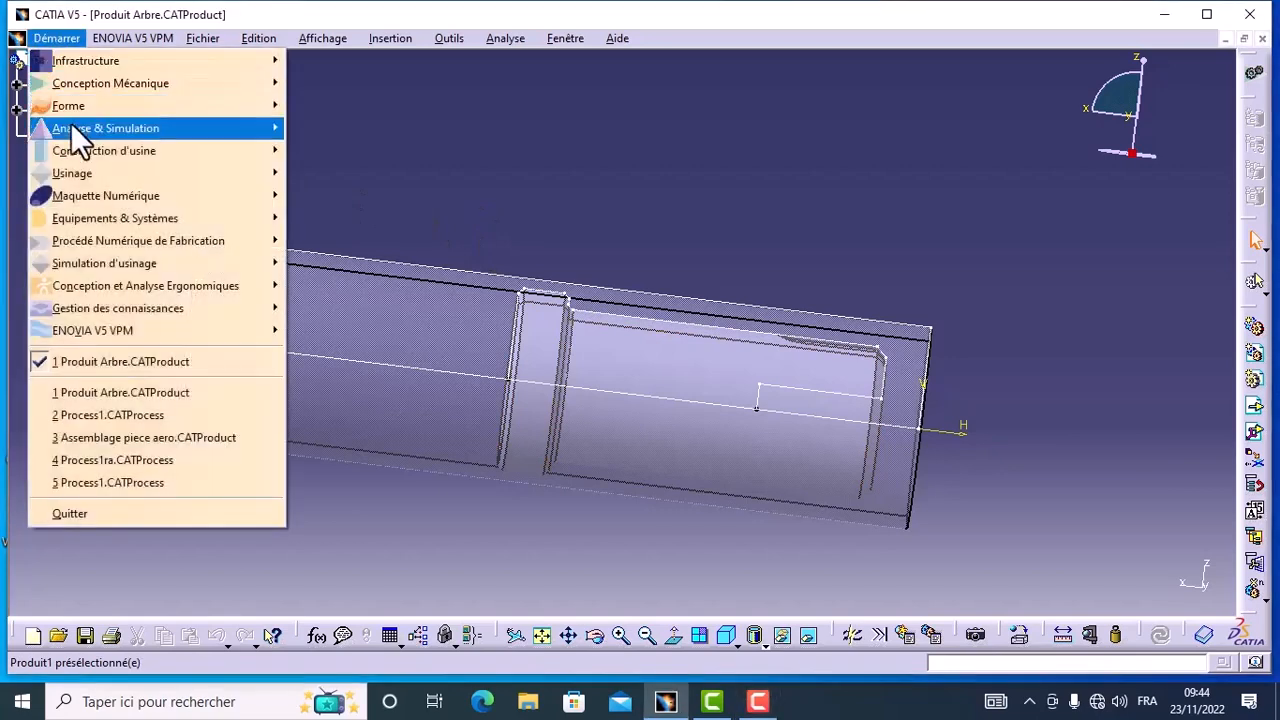
pyautogui.moveTo(254, 169)
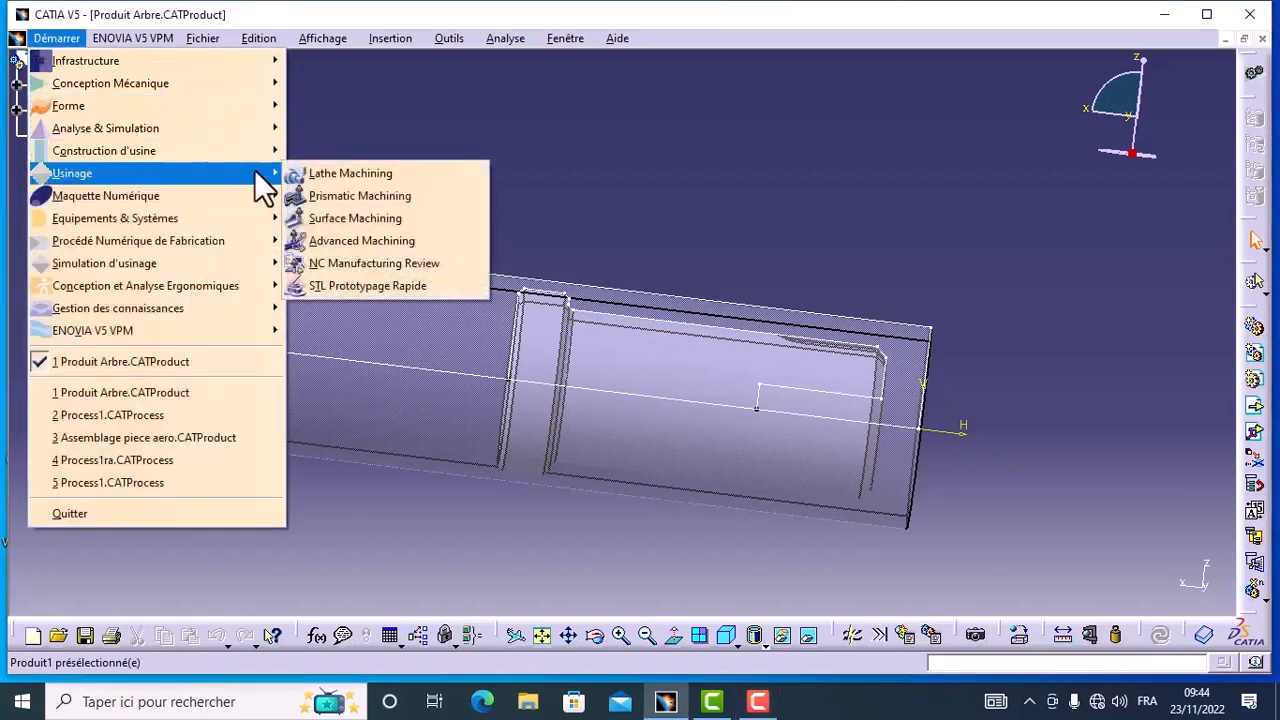
pyautogui.click(341, 173)
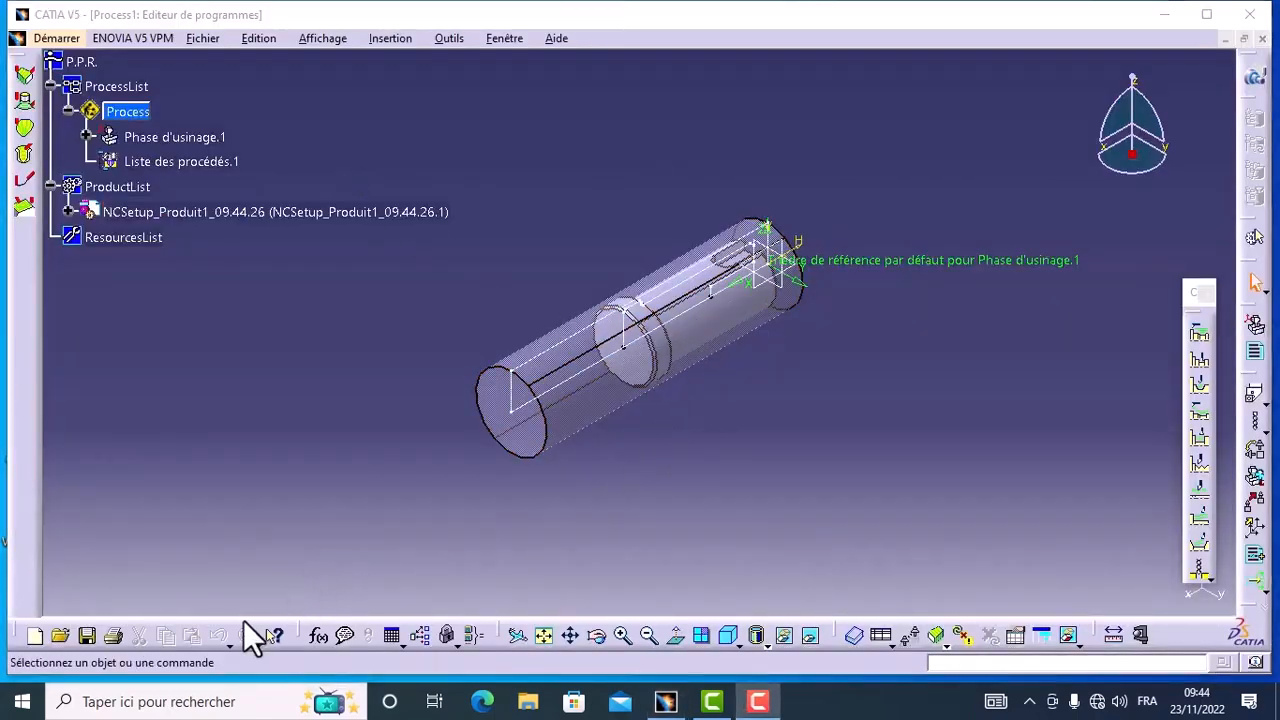
# Step: Open the definition of the machining phase under Process and rename it Phase de tournage
pyautogui.click(598, 636)
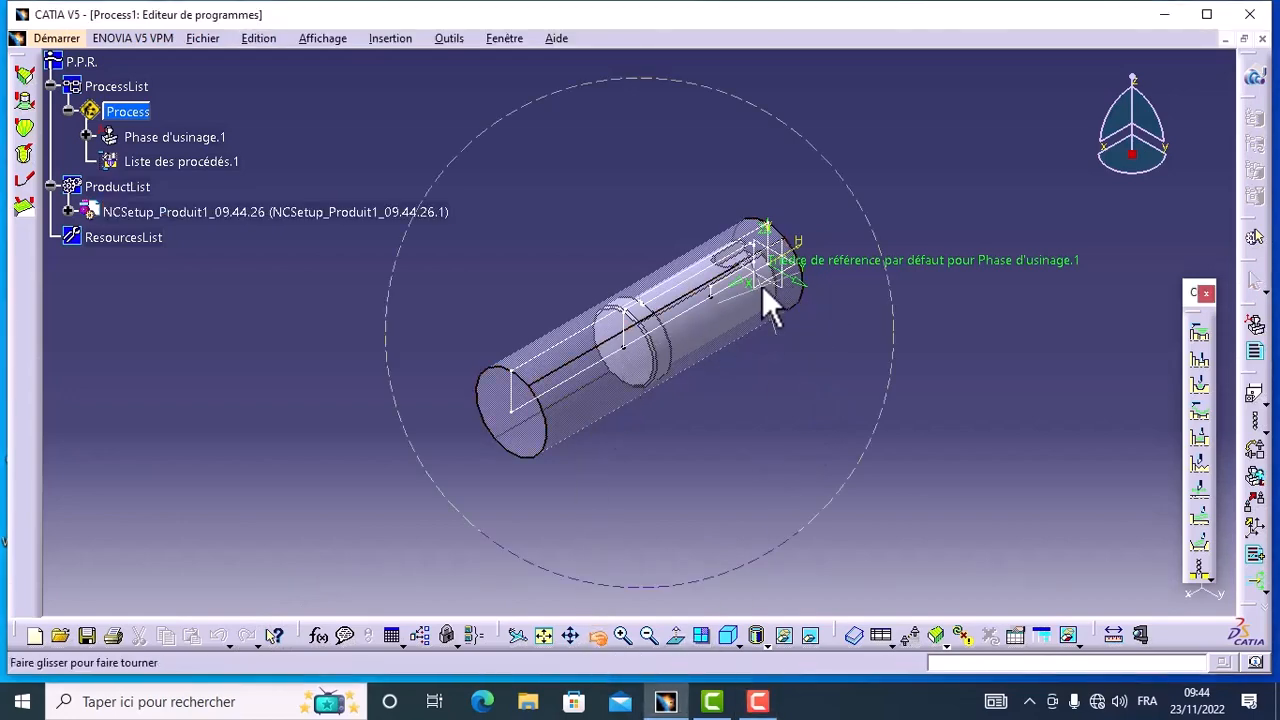
pyautogui.moveTo(766, 300); pyautogui.dragTo(658, 134)
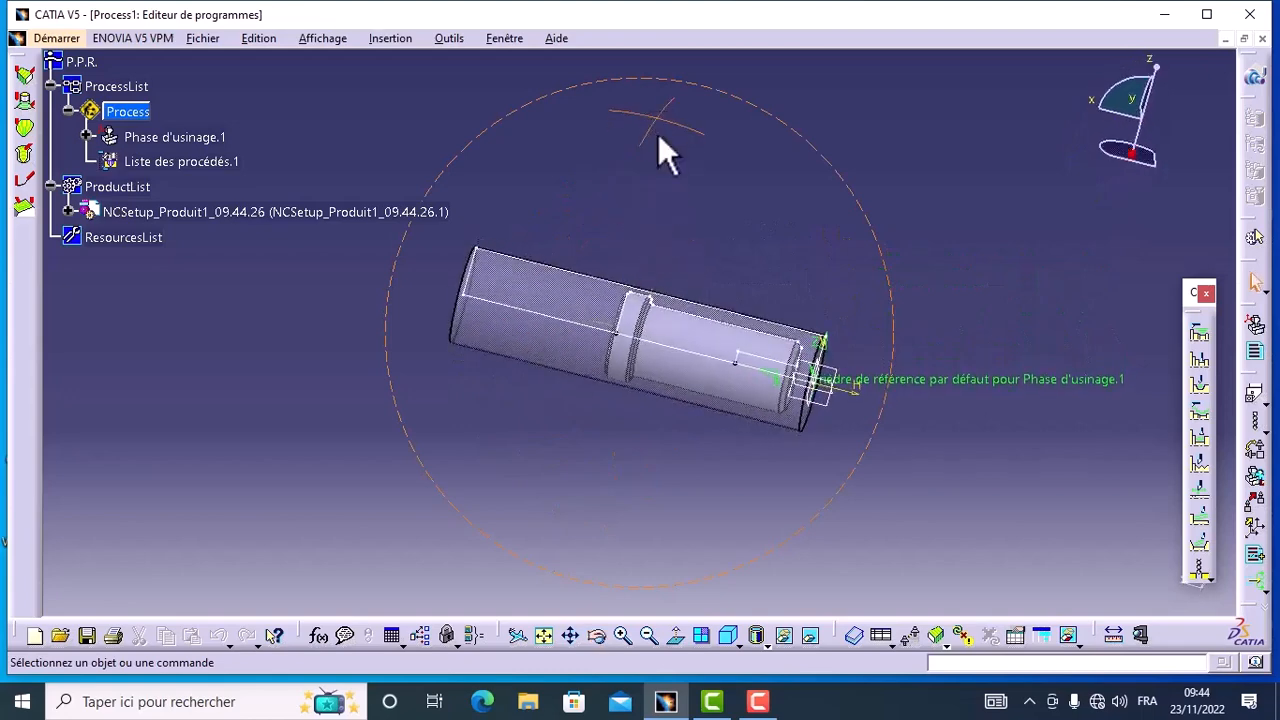
pyautogui.click(622, 636)
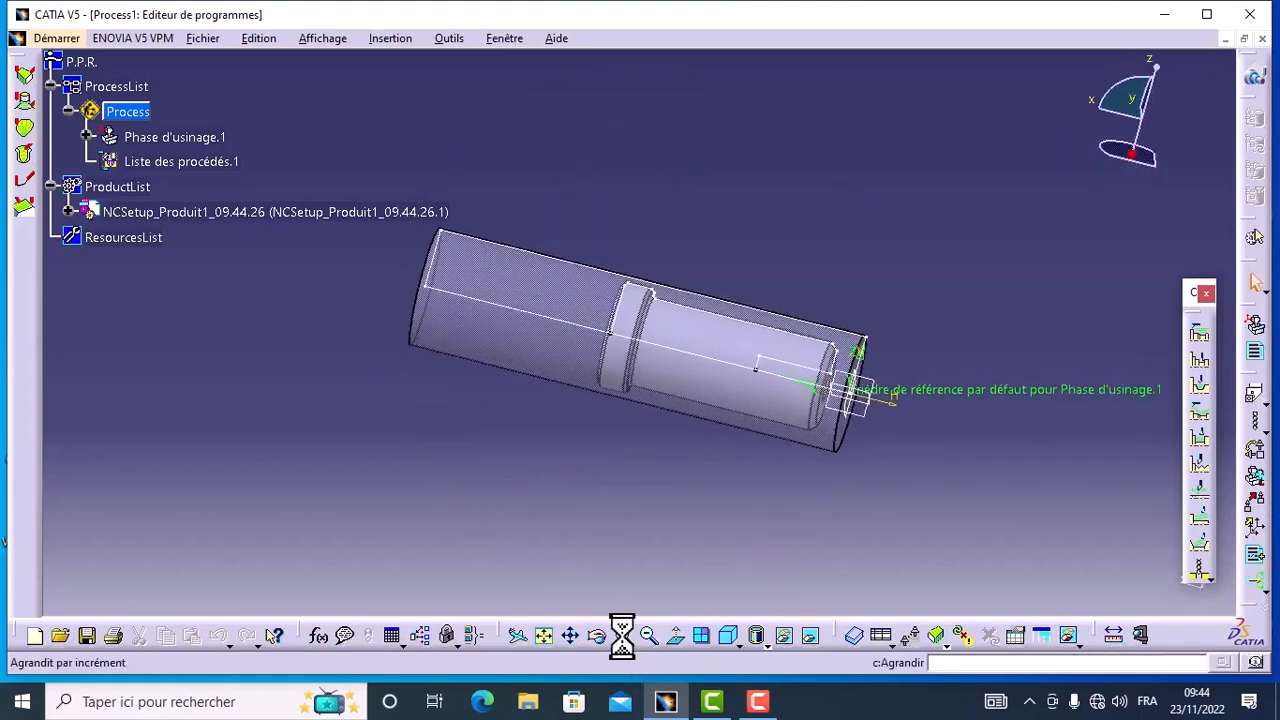
pyautogui.click(571, 636)
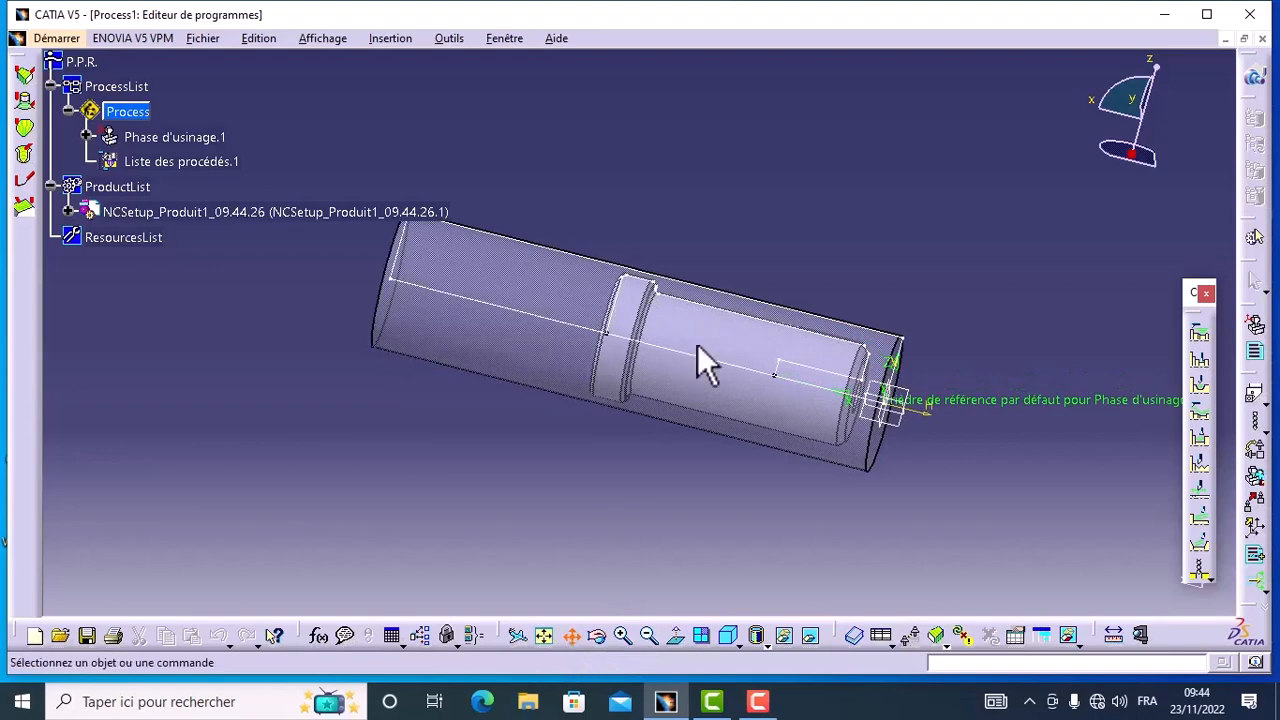
pyautogui.moveTo(700, 363); pyautogui.dragTo(560, 430)
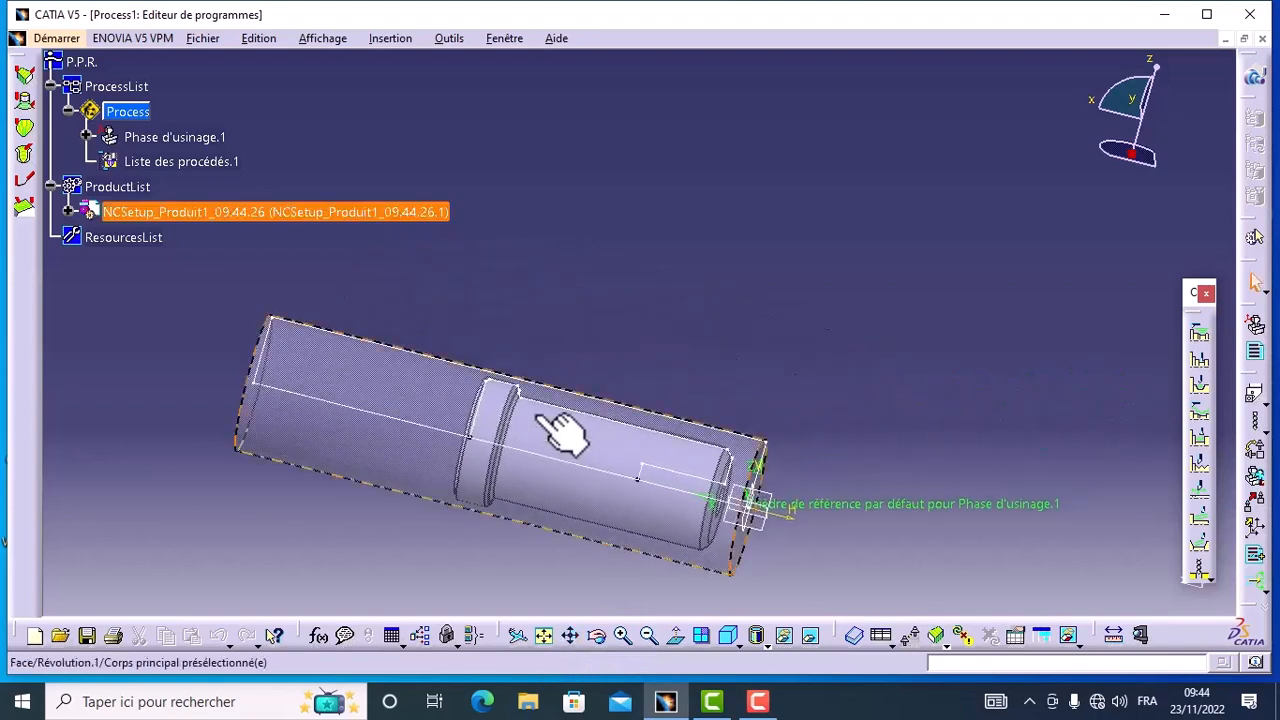
pyautogui.click(86, 136)
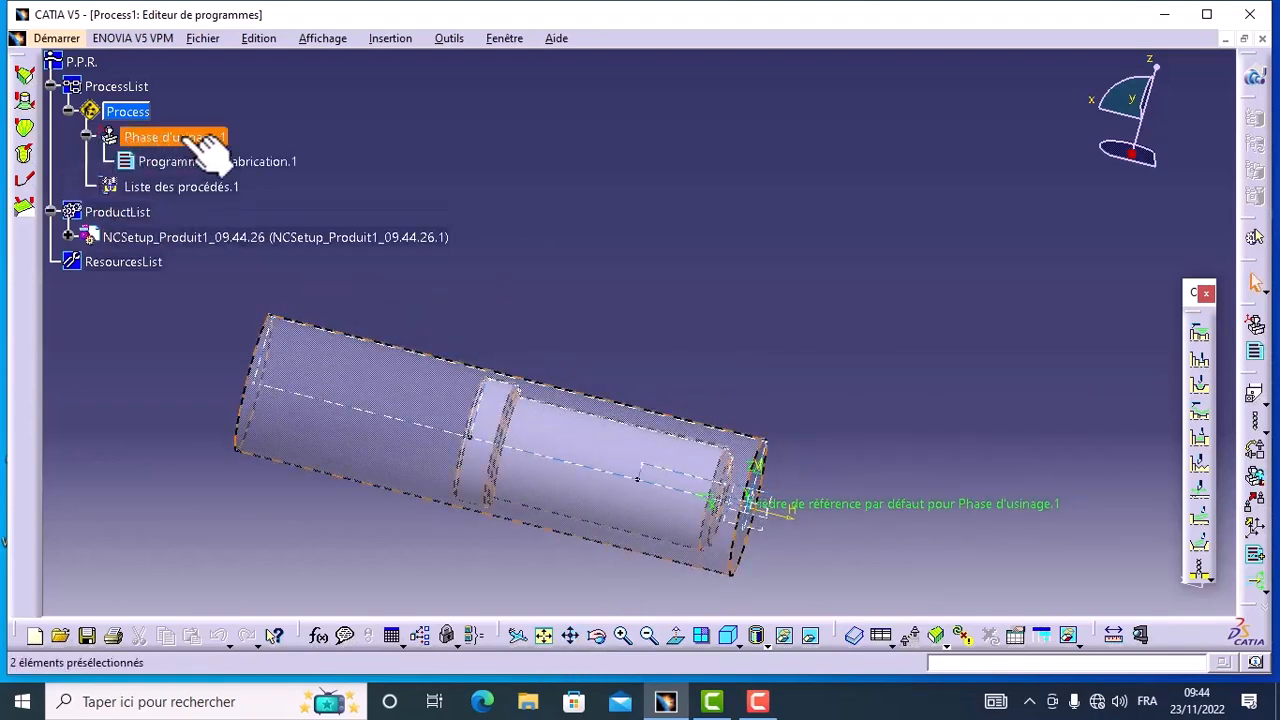
pyautogui.doubleClick(177, 137)
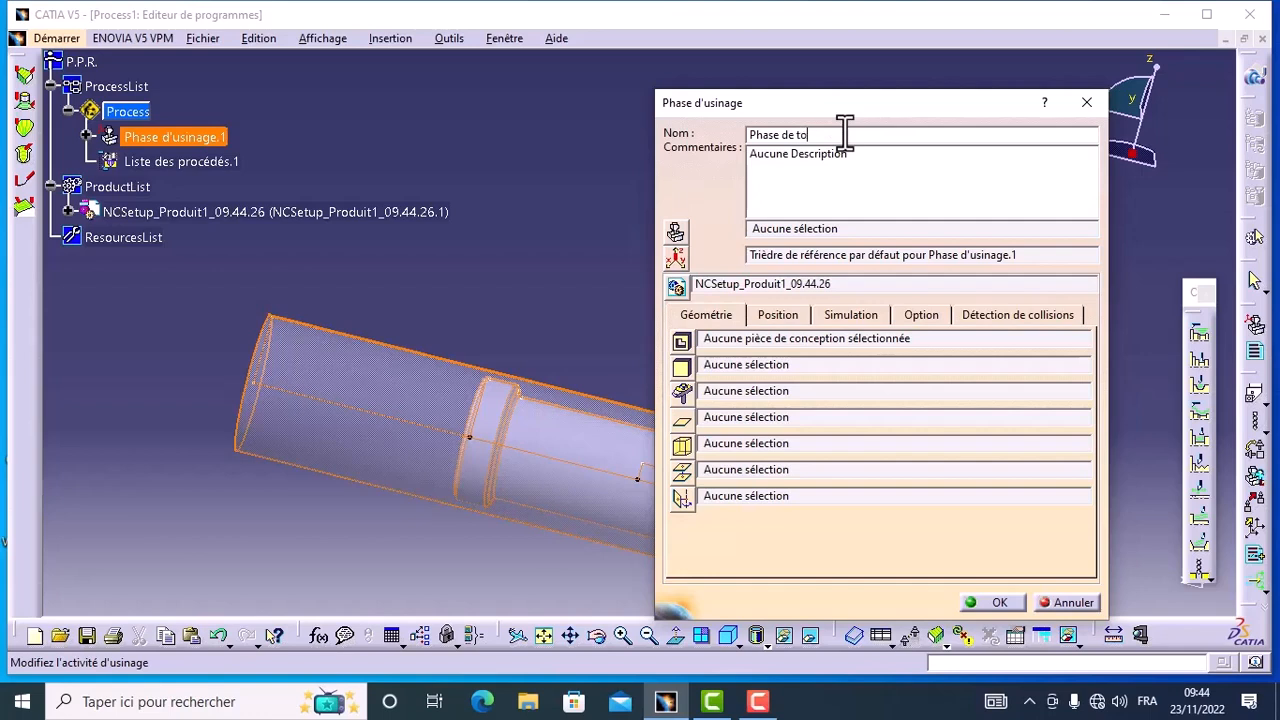
pyautogui.write('ge')
# Step: Assign a horizontal lathe as the phase's machine and name it Tour CN Hass
pyautogui.click(676, 230)
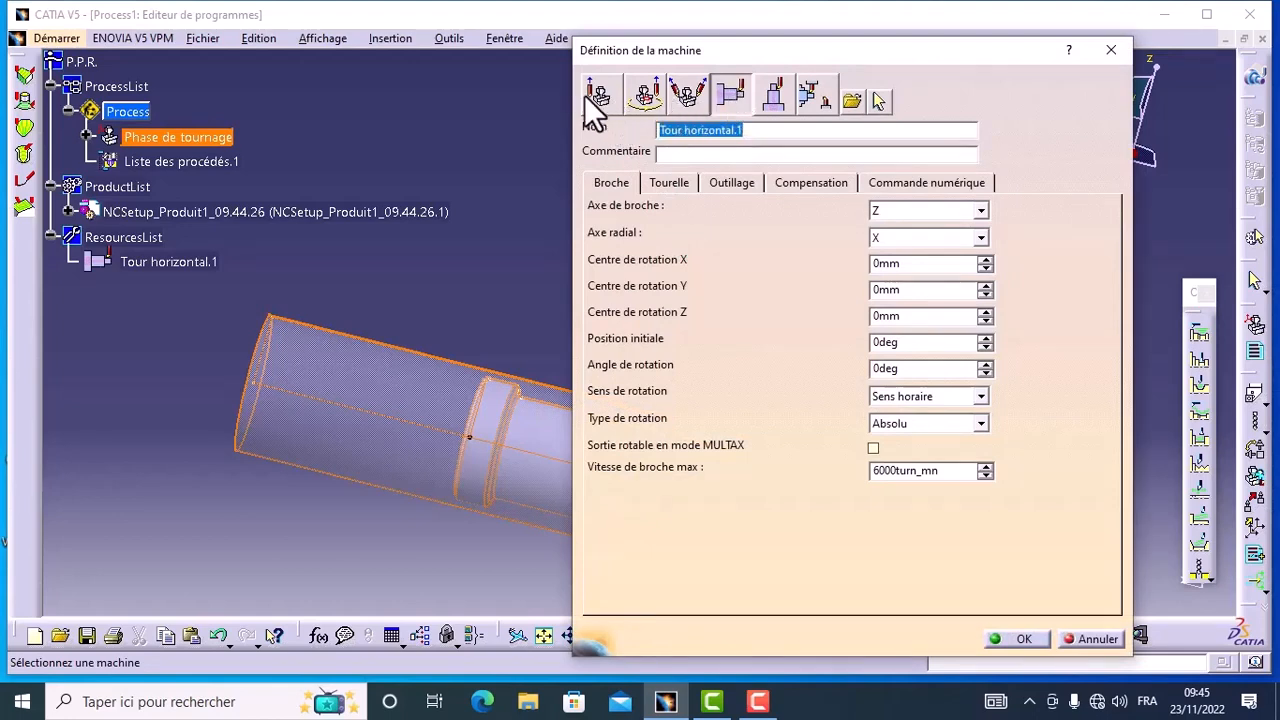
pyautogui.click(757, 130)
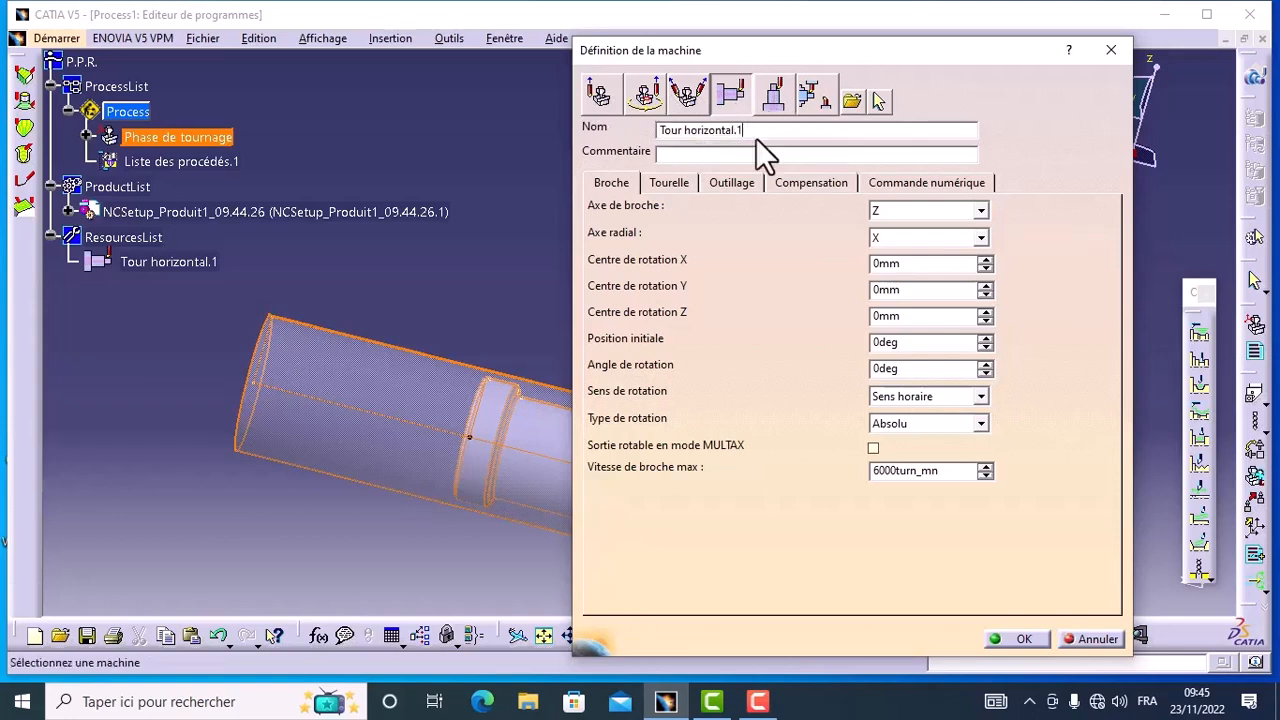
pyautogui.press('BackSpace')
pyautogui.press('BackSpace')
pyautogui.press('BackSpace')
pyautogui.press('BackSpace')
pyautogui.press('BackSpace')
pyautogui.press('BackSpace')
pyautogui.press('BackSpace')
pyautogui.press('BackSpace')
pyautogui.press('BackSpace')
pyautogui.press('BackSpace')
pyautogui.write('CN Ha')
pyautogui.click(1025, 640)
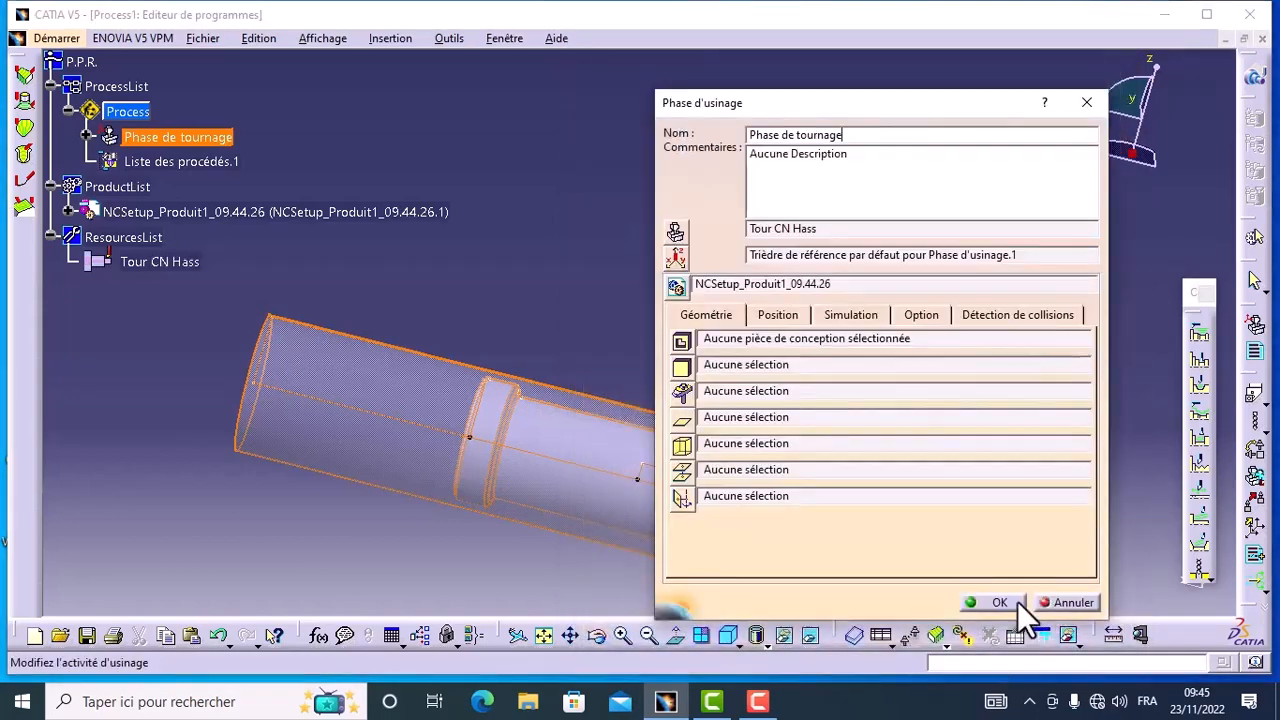
# Step: Open the phase's reference machining axis system and name it OP
pyautogui.click(677, 260)
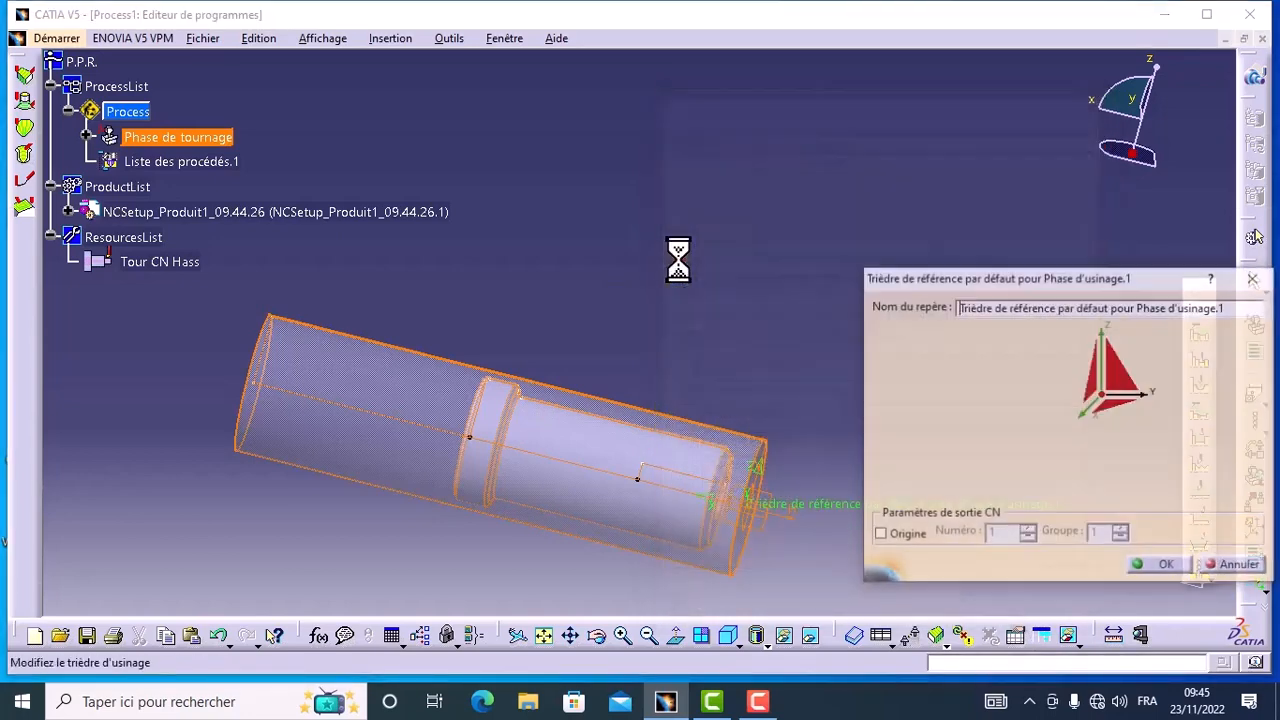
pyautogui.click(598, 636)
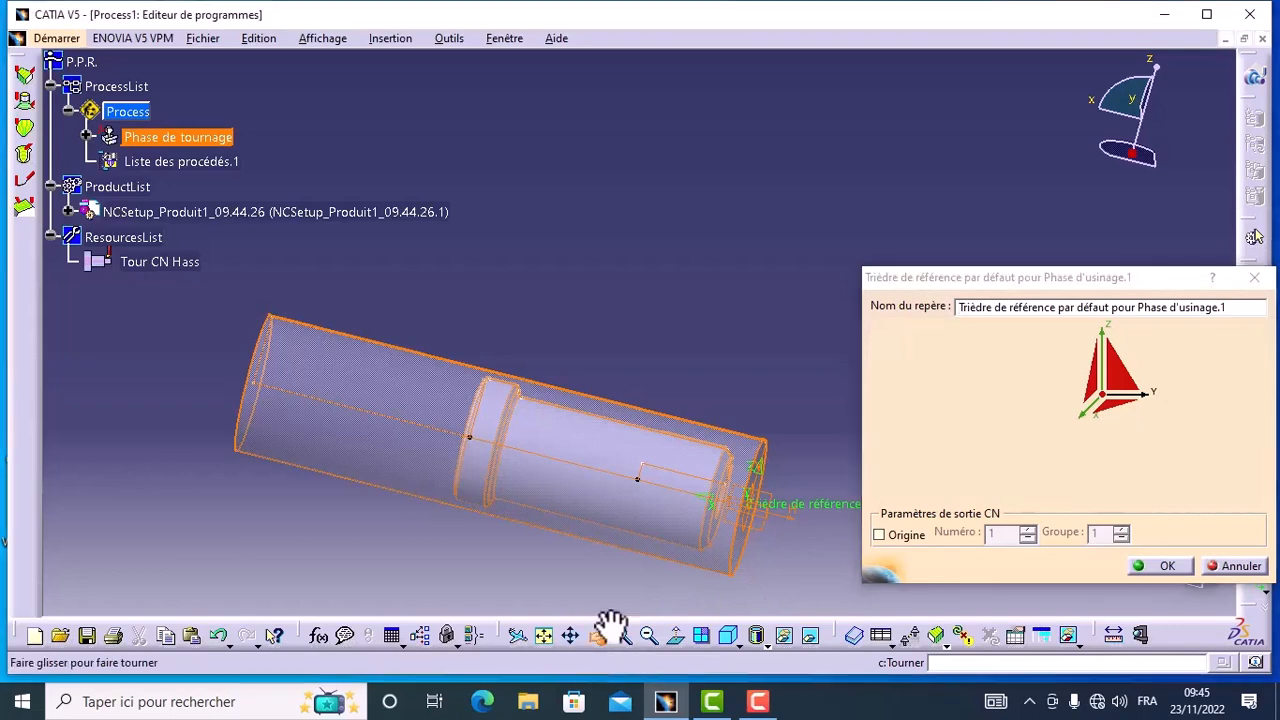
pyautogui.moveTo(630, 470); pyautogui.dragTo(565, 445)
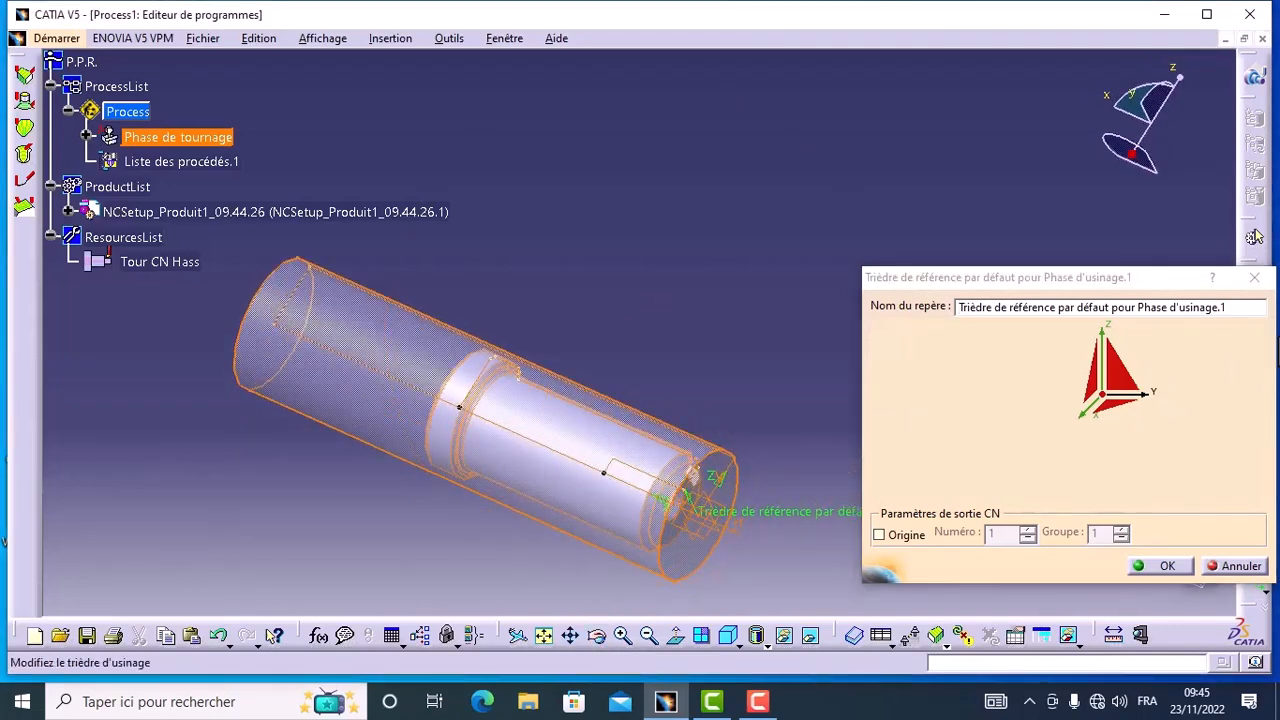
pyautogui.moveTo(1245, 307); pyautogui.dragTo(915, 300)
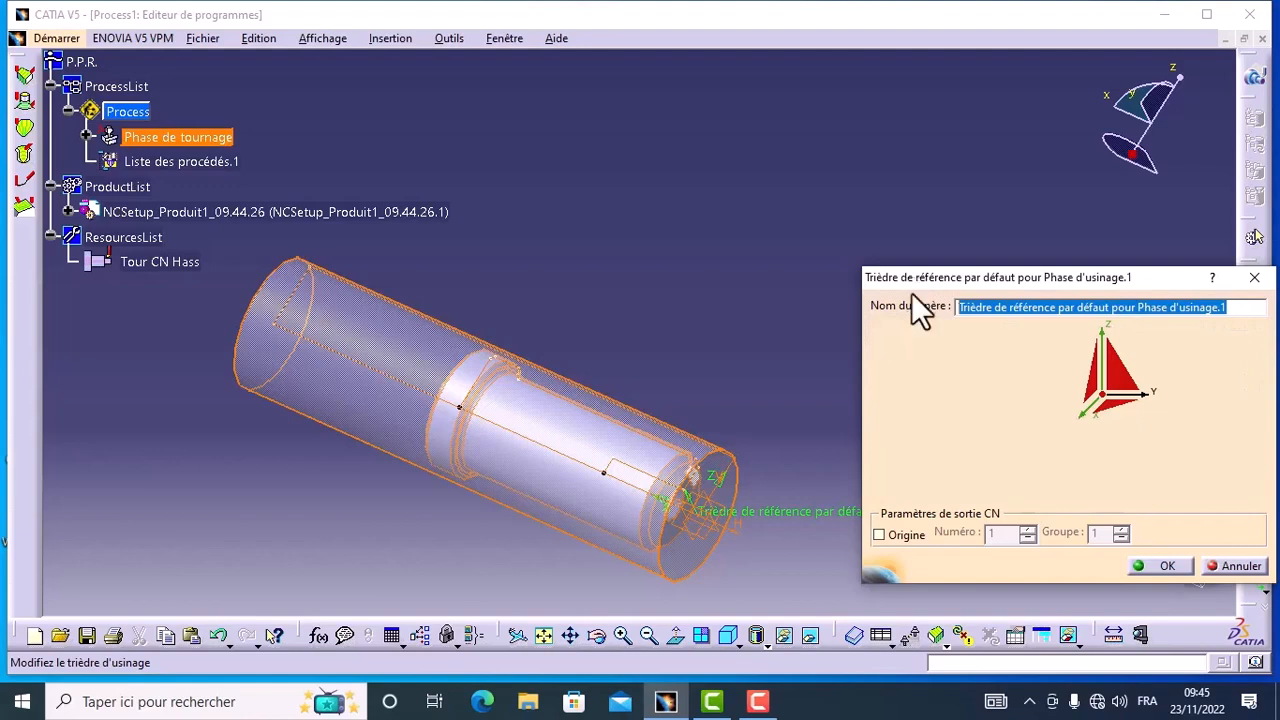
pyautogui.press('BackSpace')
pyautogui.write('OP')
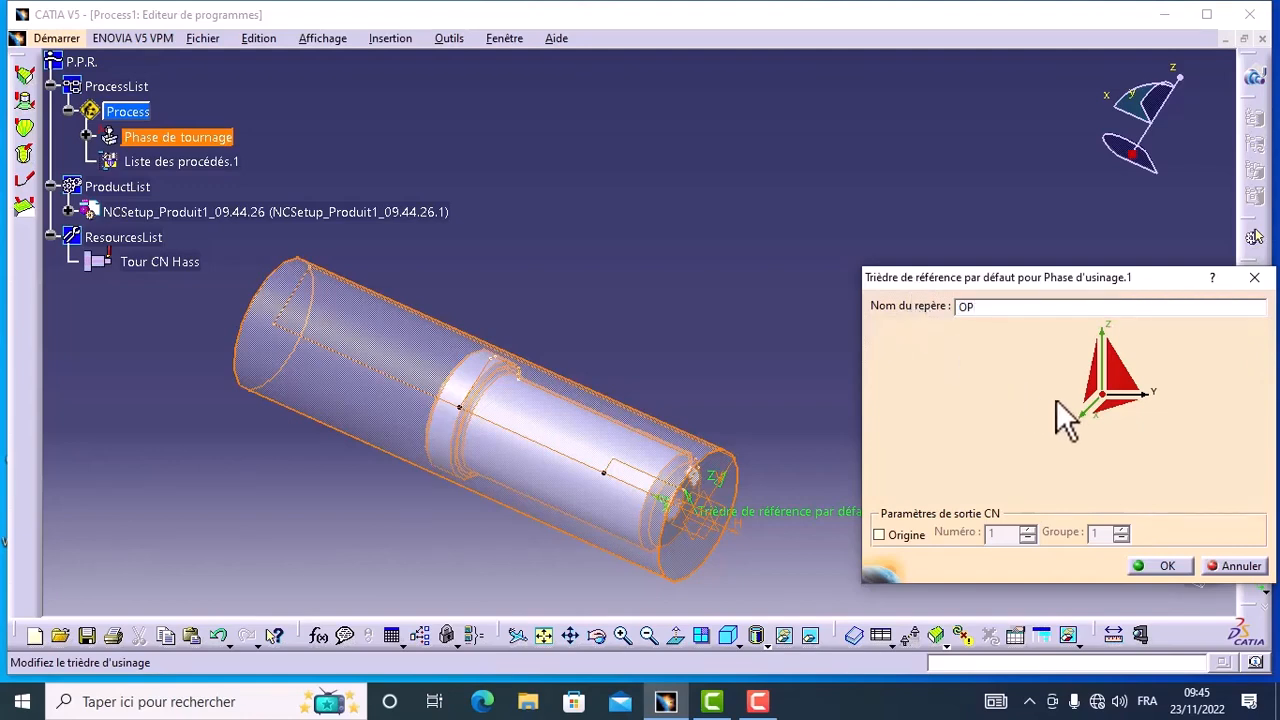
# Step: Hide the raw stock and set the OP origin on the circular edge of the hole in the shaft's end face
pyautogui.click(1110, 400)
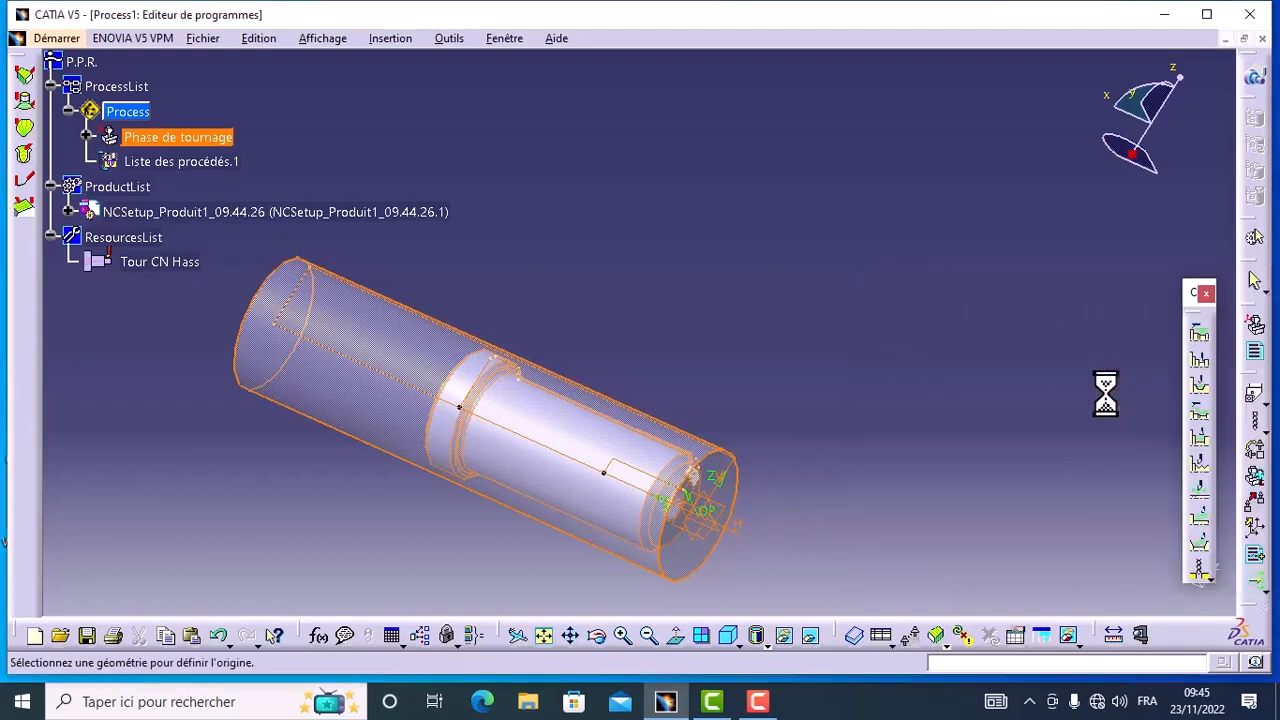
pyautogui.rightClick(412, 344)
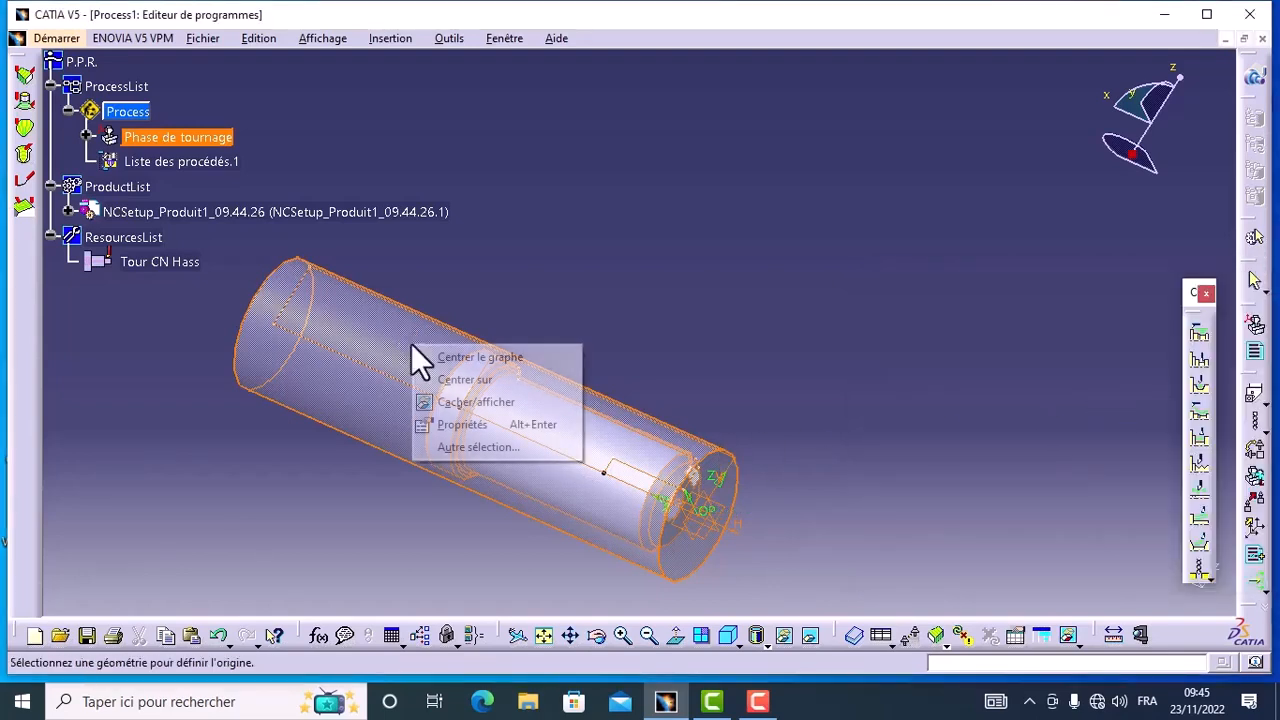
pyautogui.click(431, 400)
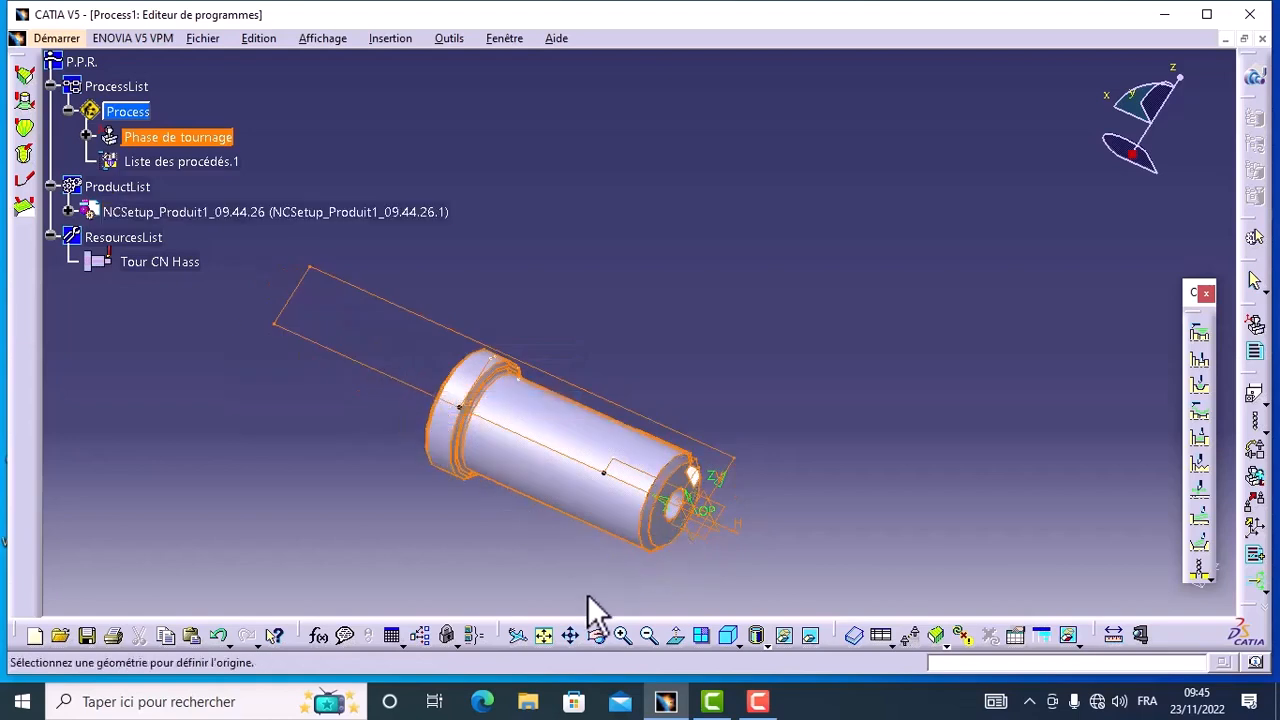
pyautogui.click(621, 638)
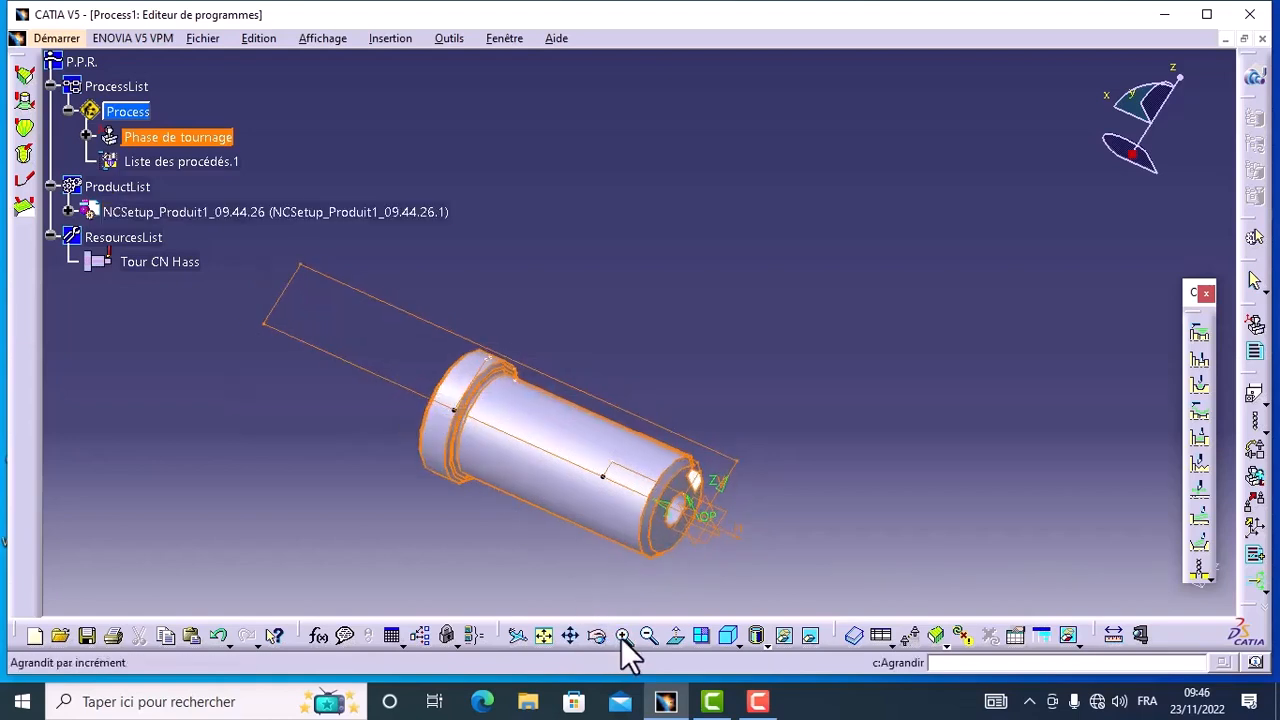
pyautogui.click(571, 636)
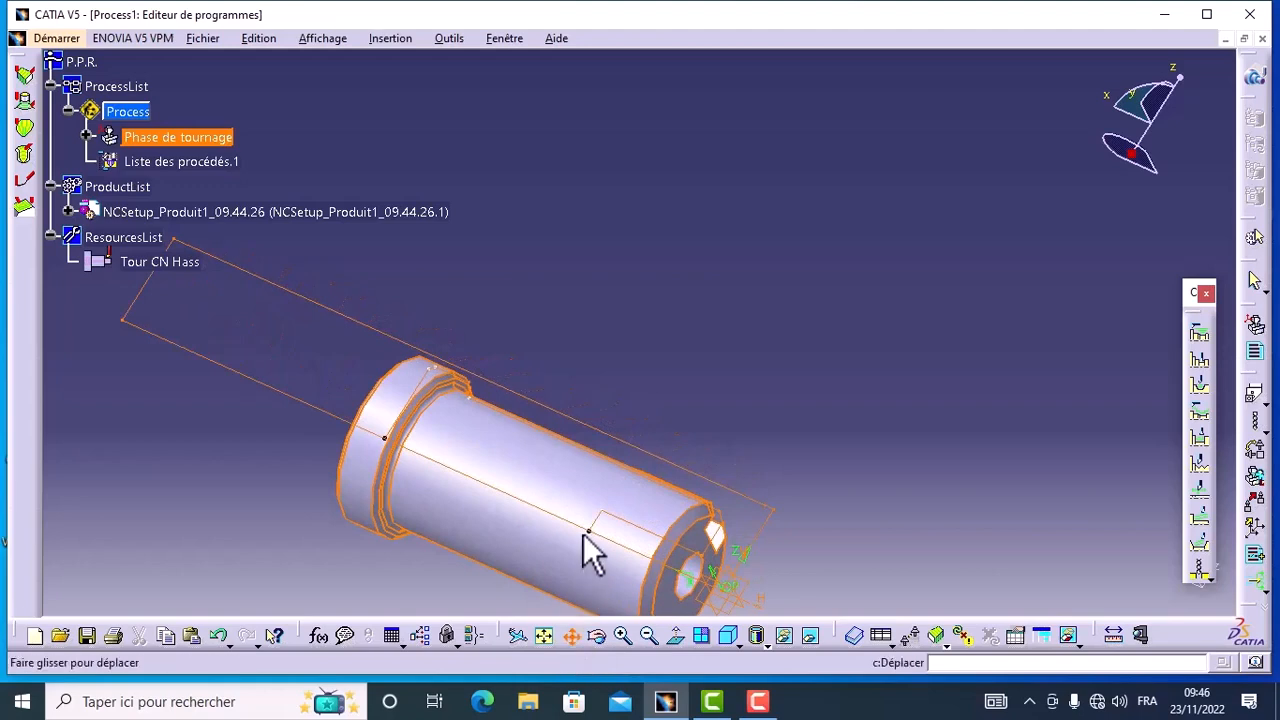
pyautogui.moveTo(586, 551); pyautogui.dragTo(566, 371)
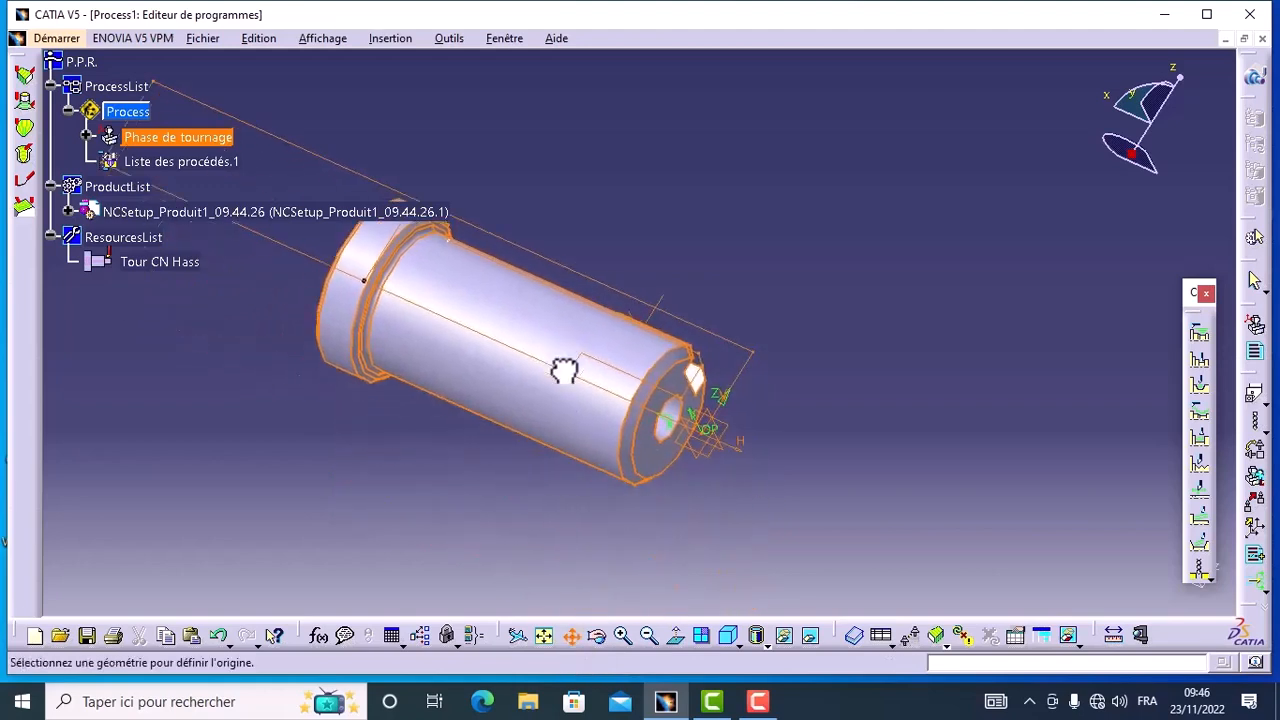
pyautogui.doubleClick(675, 405)
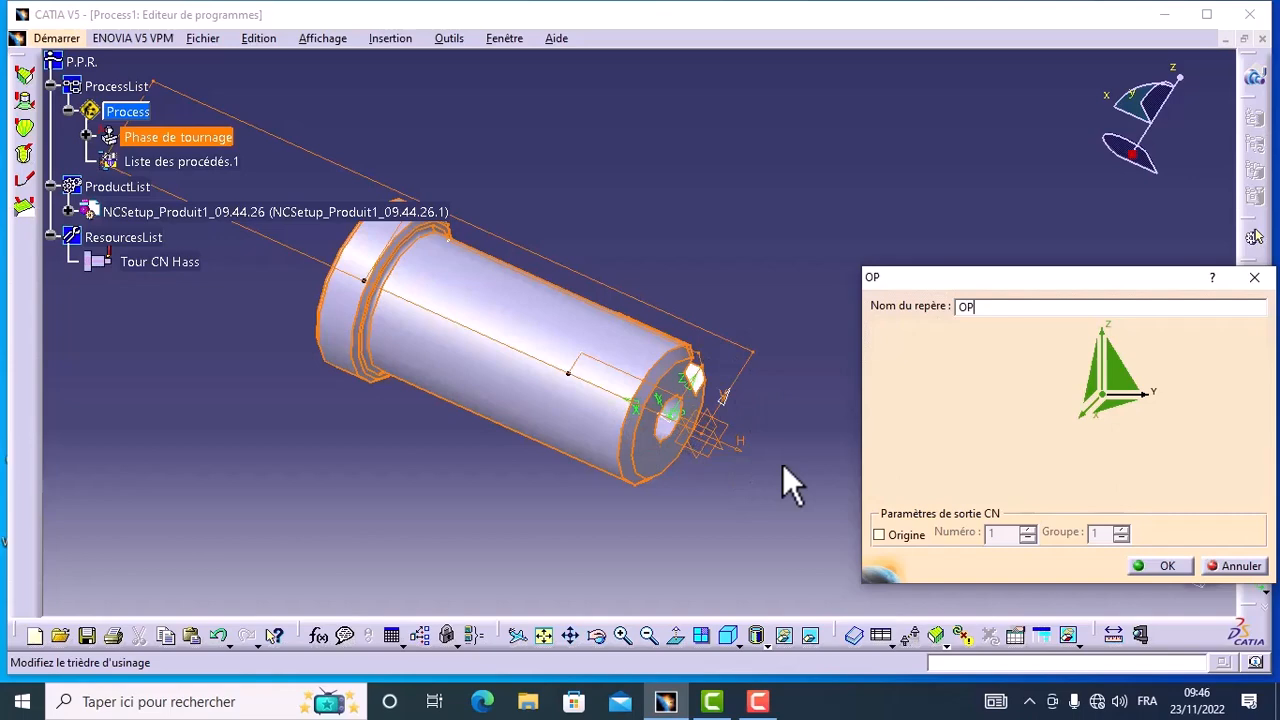
# Step: Define the OP axis system's Z direction from the sketch line parallel to the shaft axis, inverted to I = -1
pyautogui.click(1110, 365)
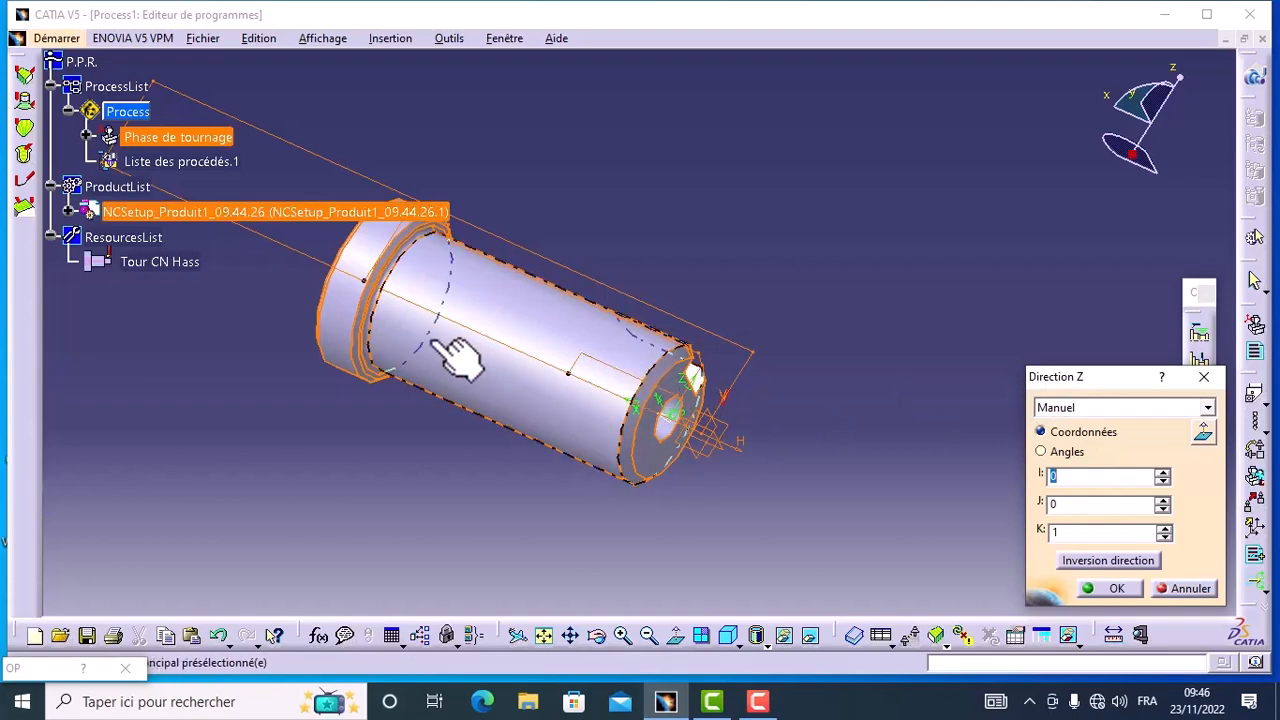
pyautogui.click(605, 363)
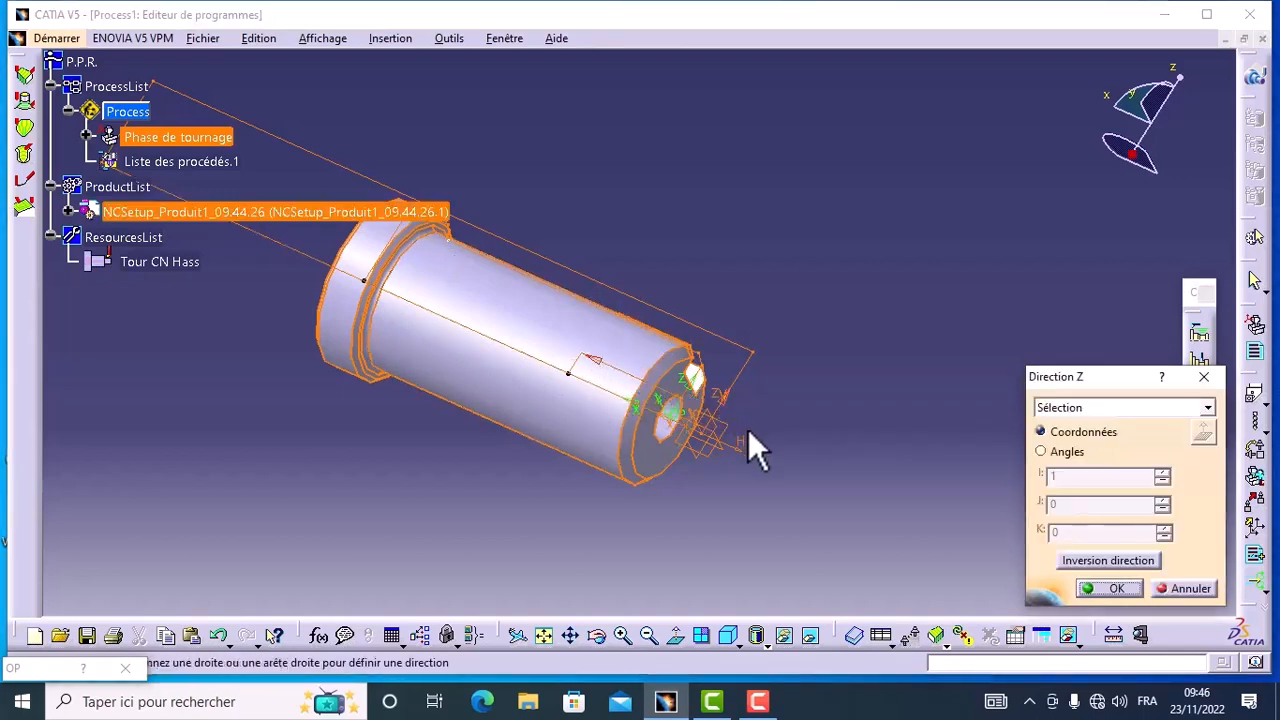
pyautogui.click(1097, 562)
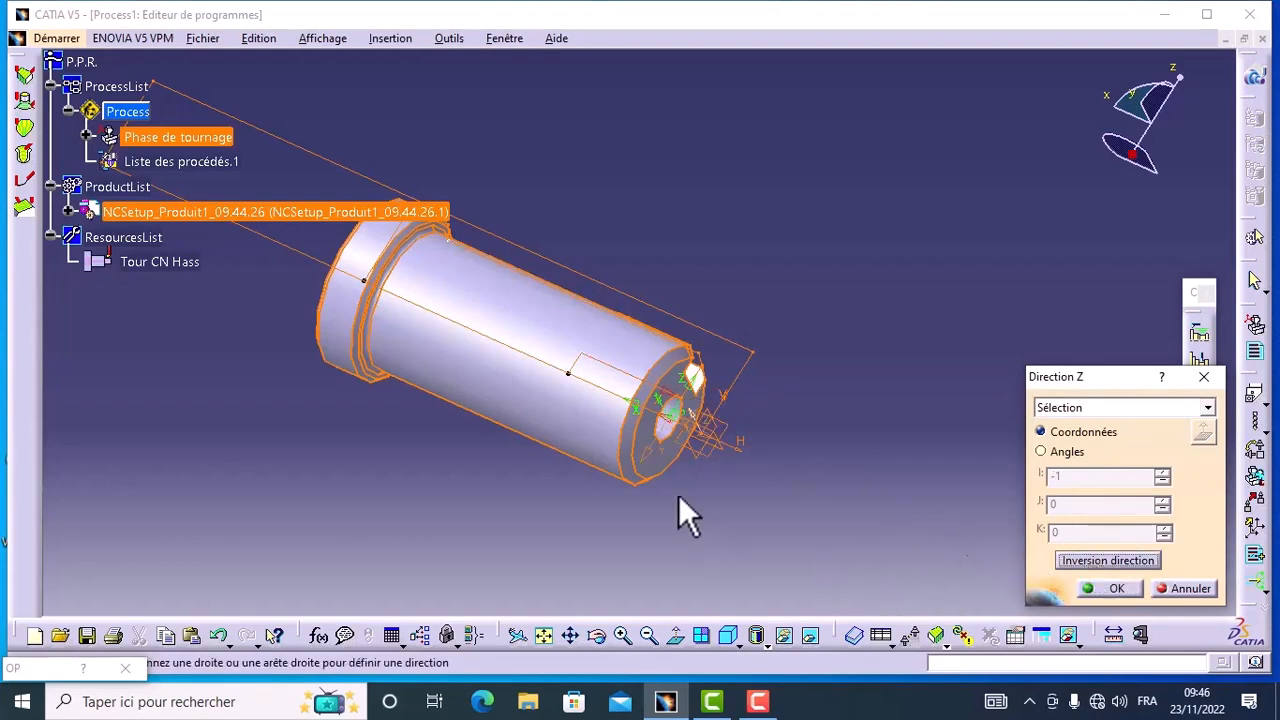
pyautogui.click(1112, 591)
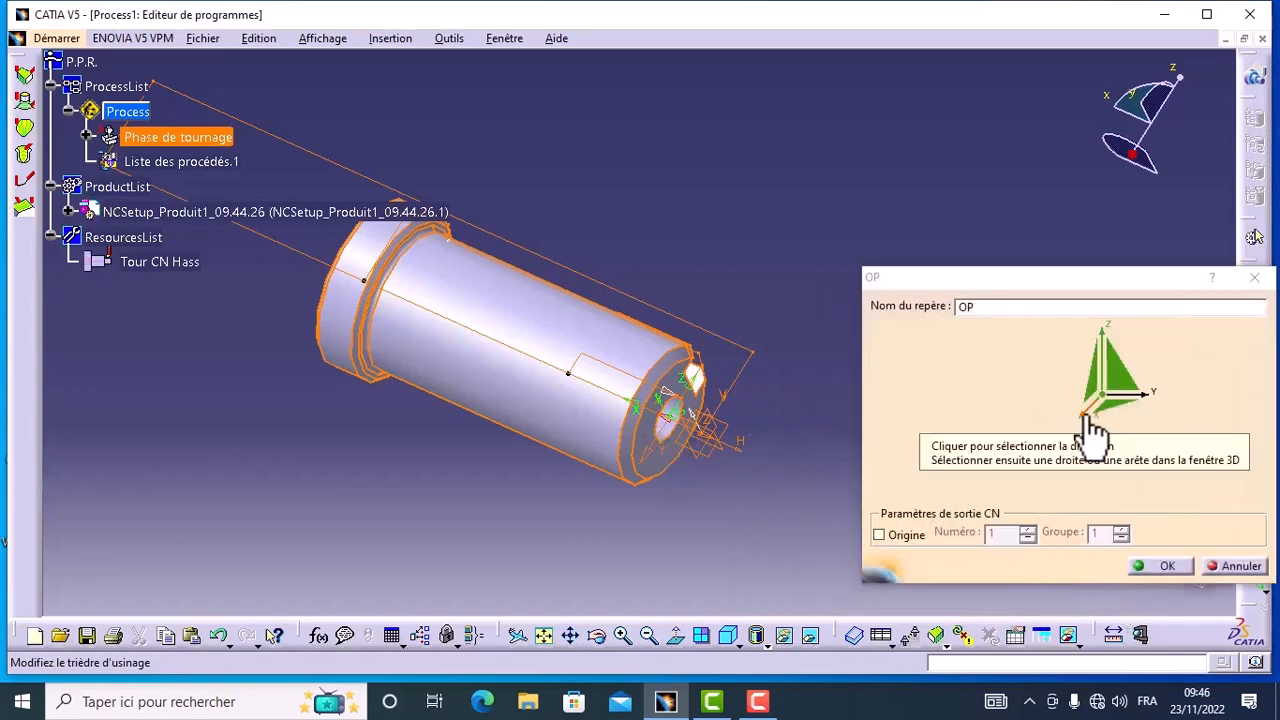
# Step: Define the X direction from the short radial sketch line, inverted to K = 1, and validate the OP axis system
pyautogui.click(1085, 417)
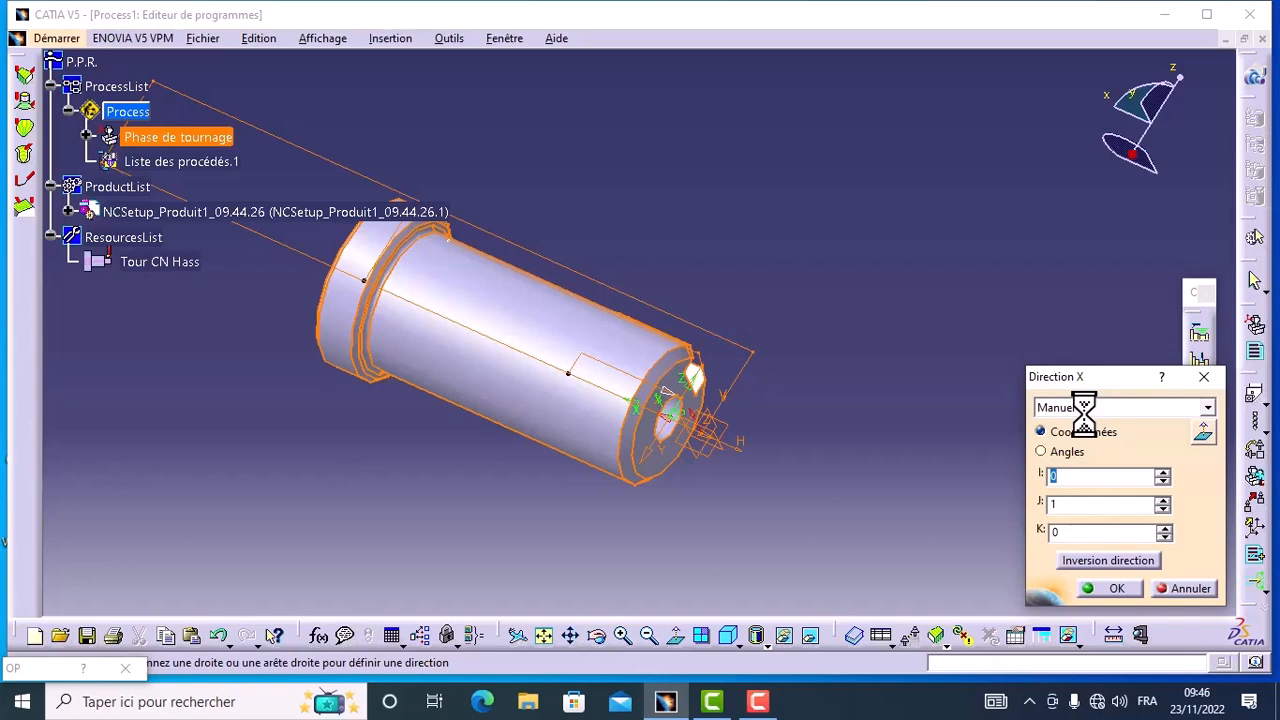
pyautogui.click(585, 362)
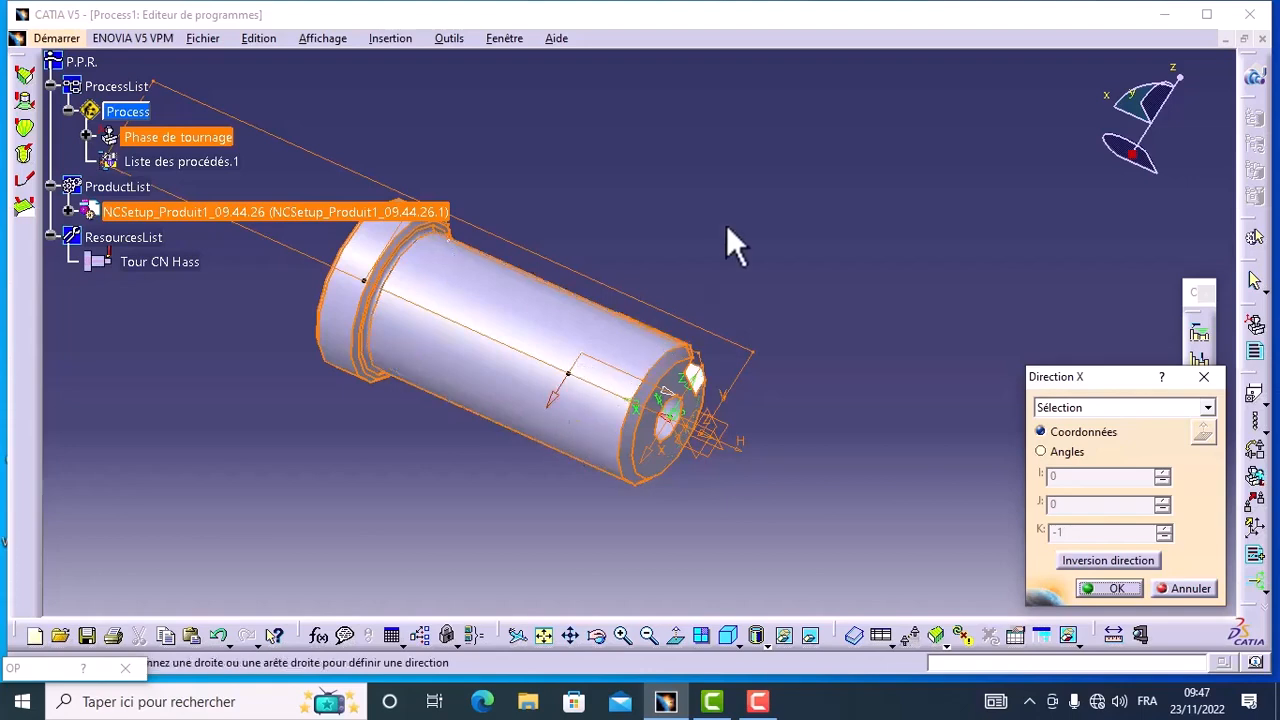
pyautogui.click(1110, 560)
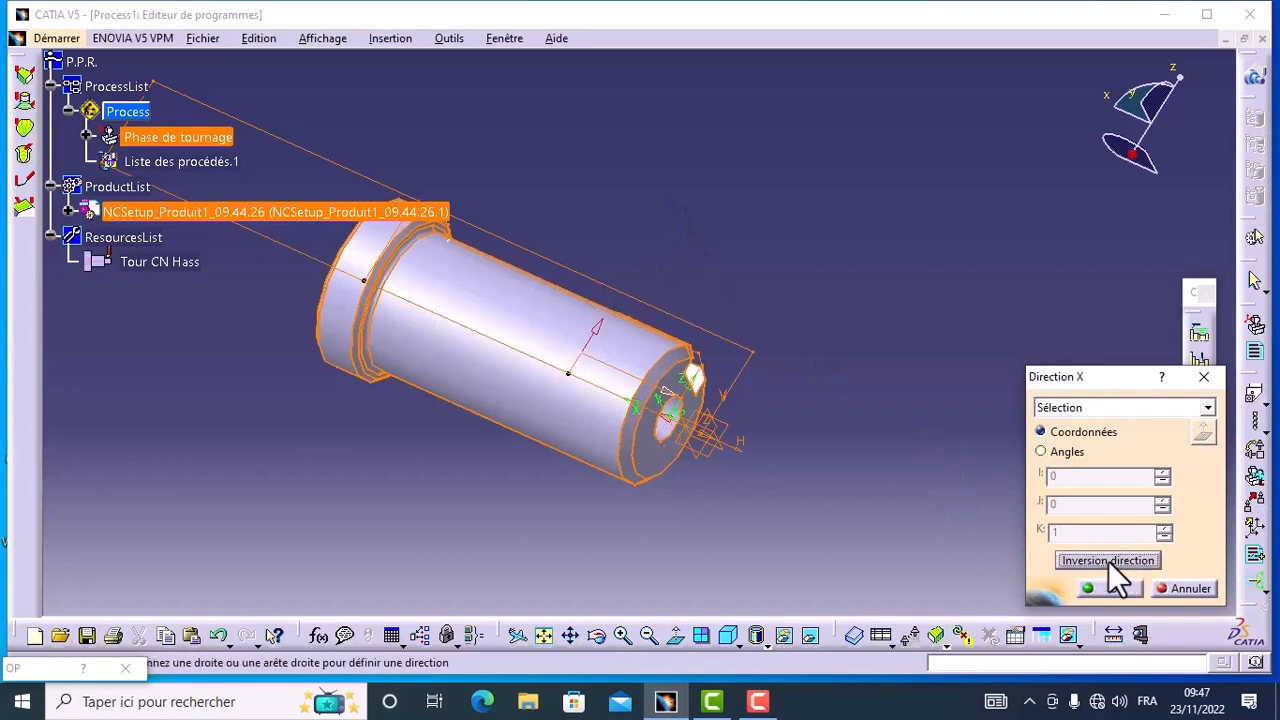
pyautogui.click(1113, 589)
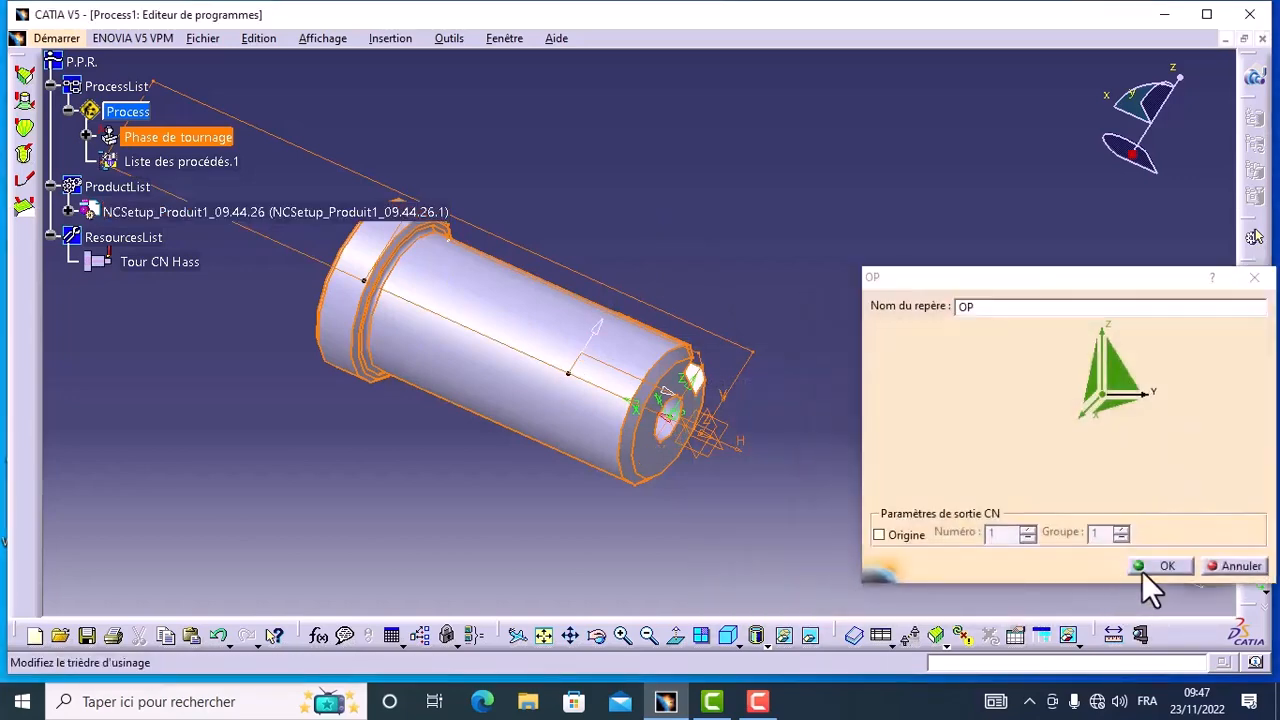
pyautogui.click(1160, 566)
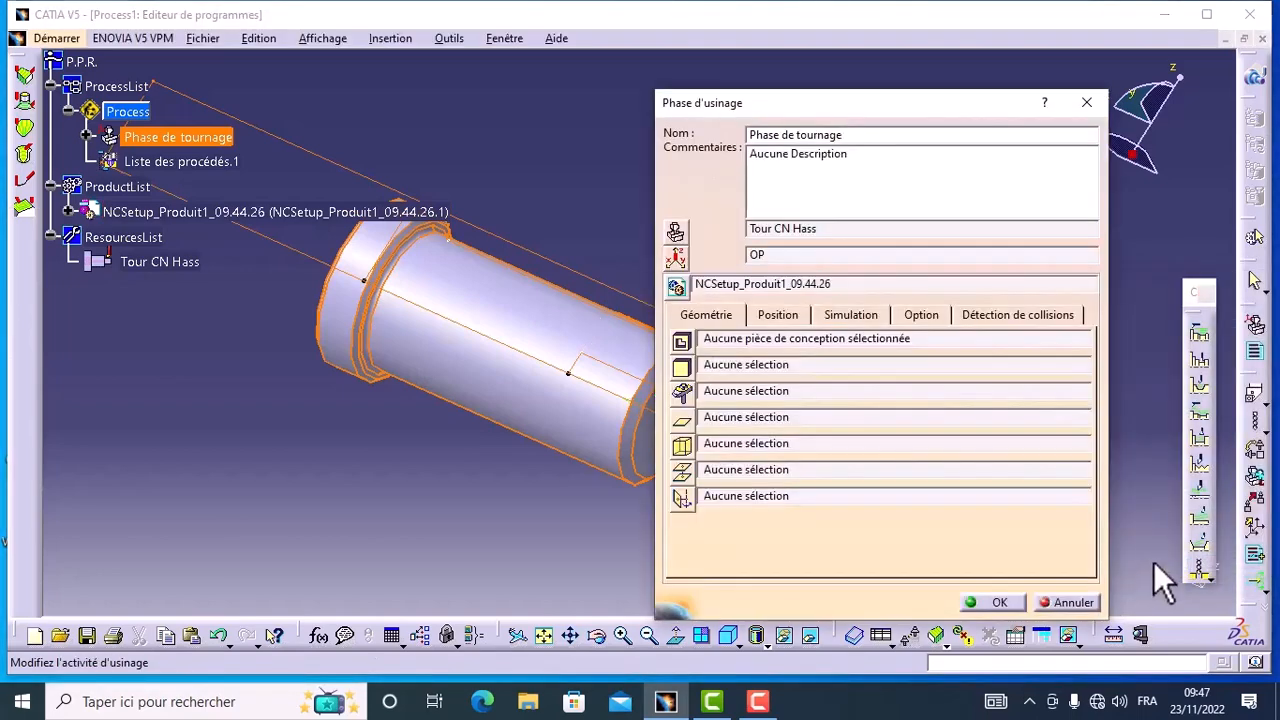
# Step: Assign the shaft's main body (Arbre/Corps principal) as the design part for simulation in the turning phase
pyautogui.click(681, 344)
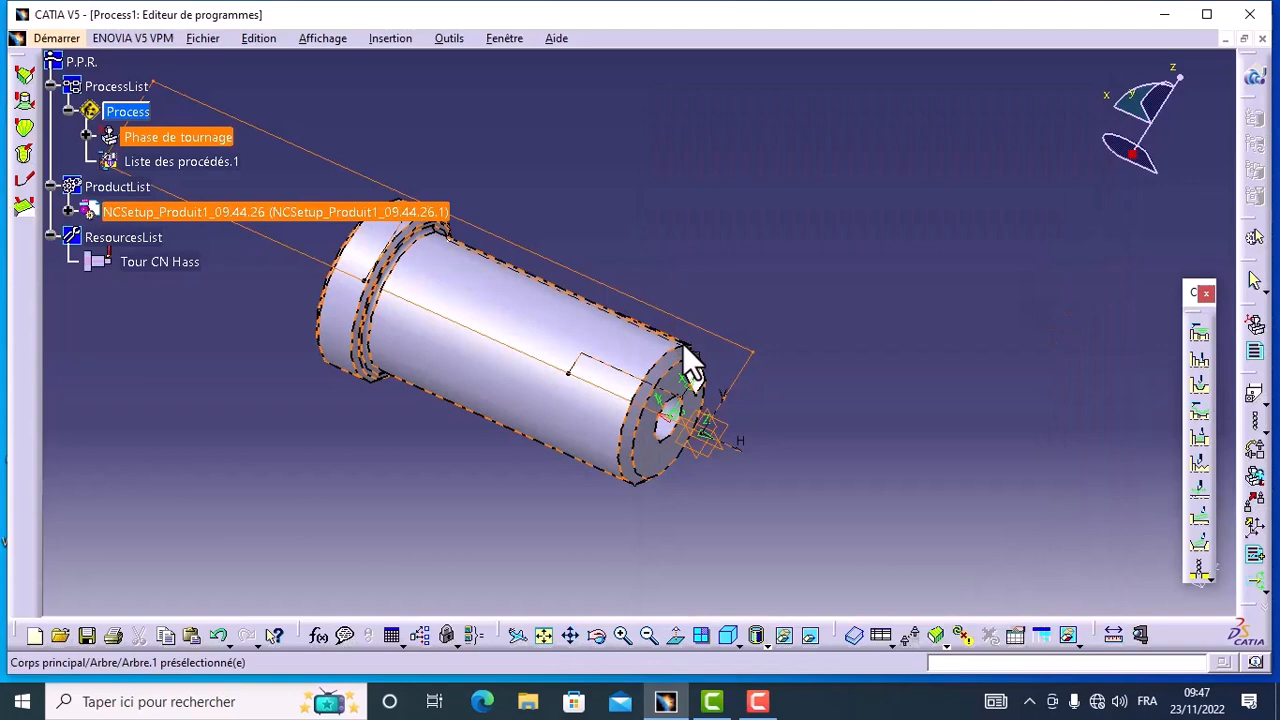
pyautogui.click(520, 322)
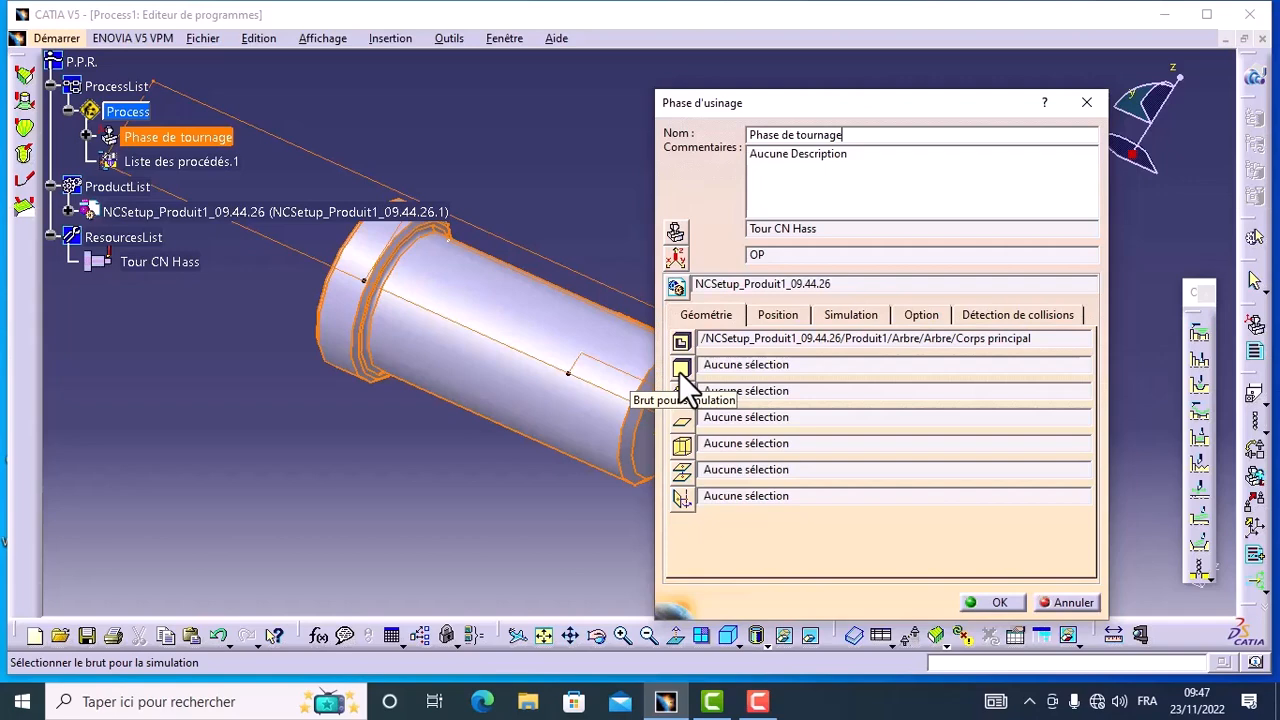
# Step: Redisplay the hidden revolution of Brute arbre, assign its main body as the simulation stock, and validate the machining phase
pyautogui.click(681, 370)
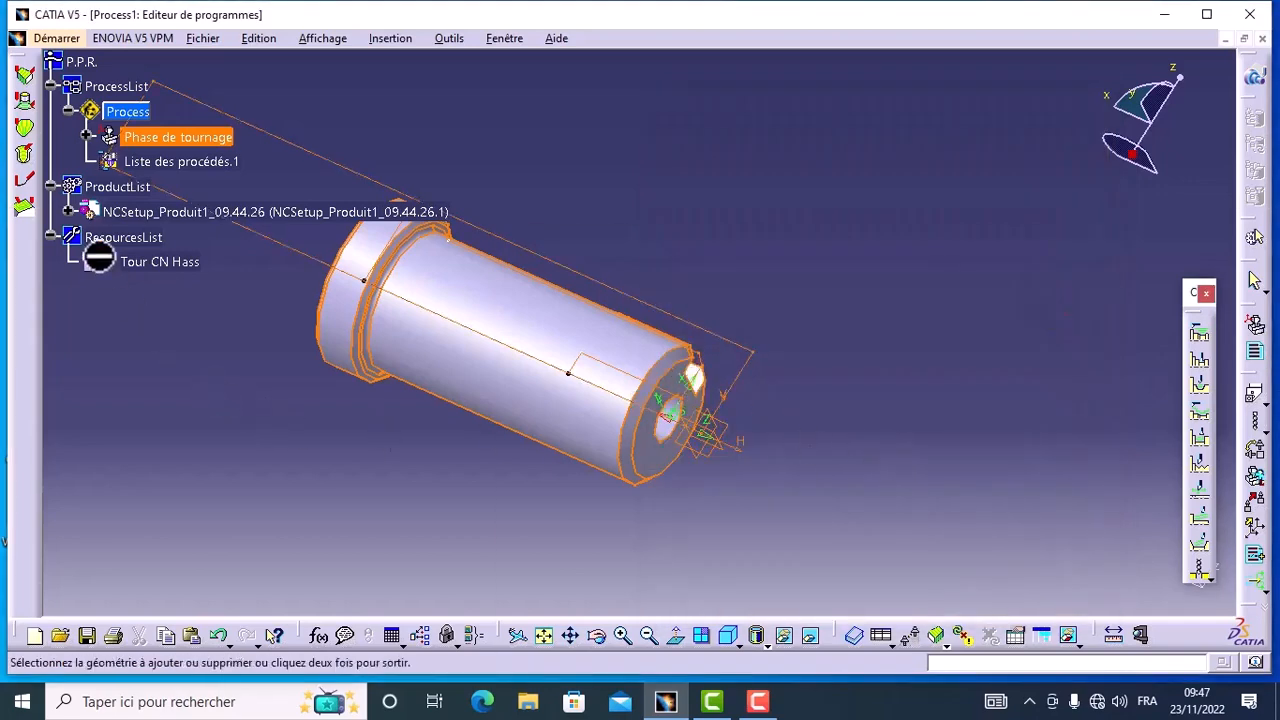
pyautogui.click(68, 212)
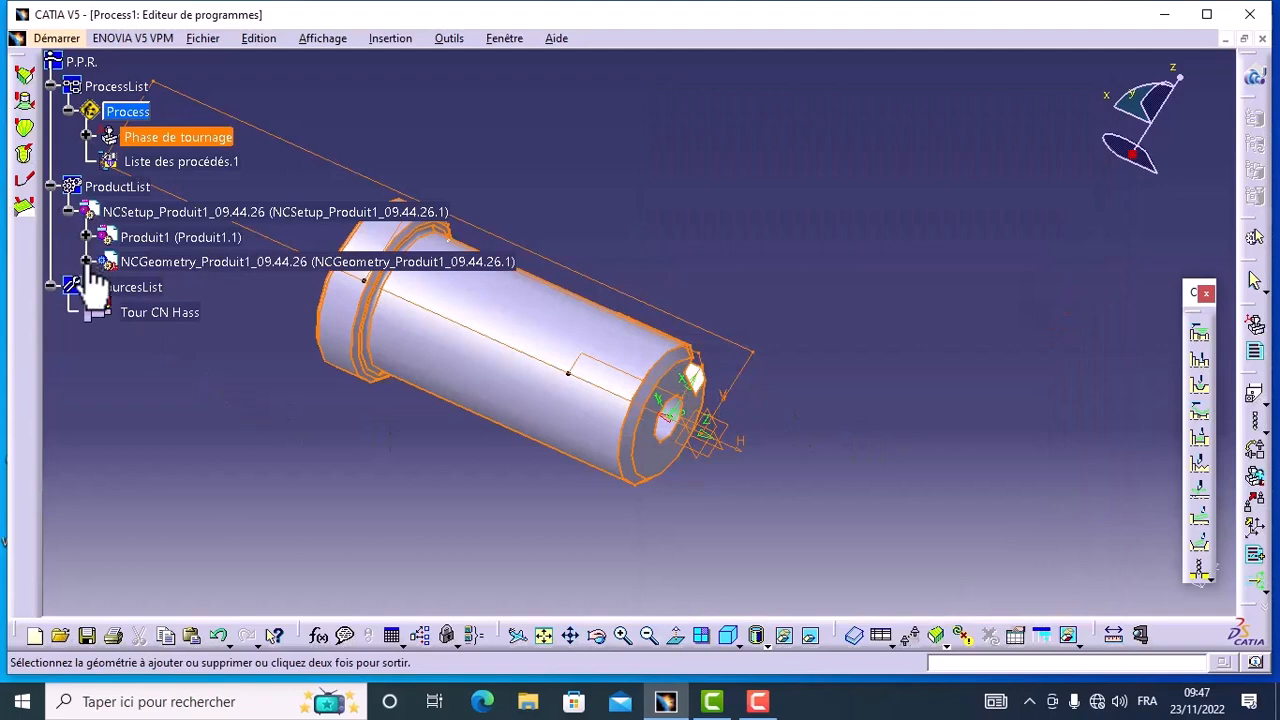
pyautogui.click(86, 237)
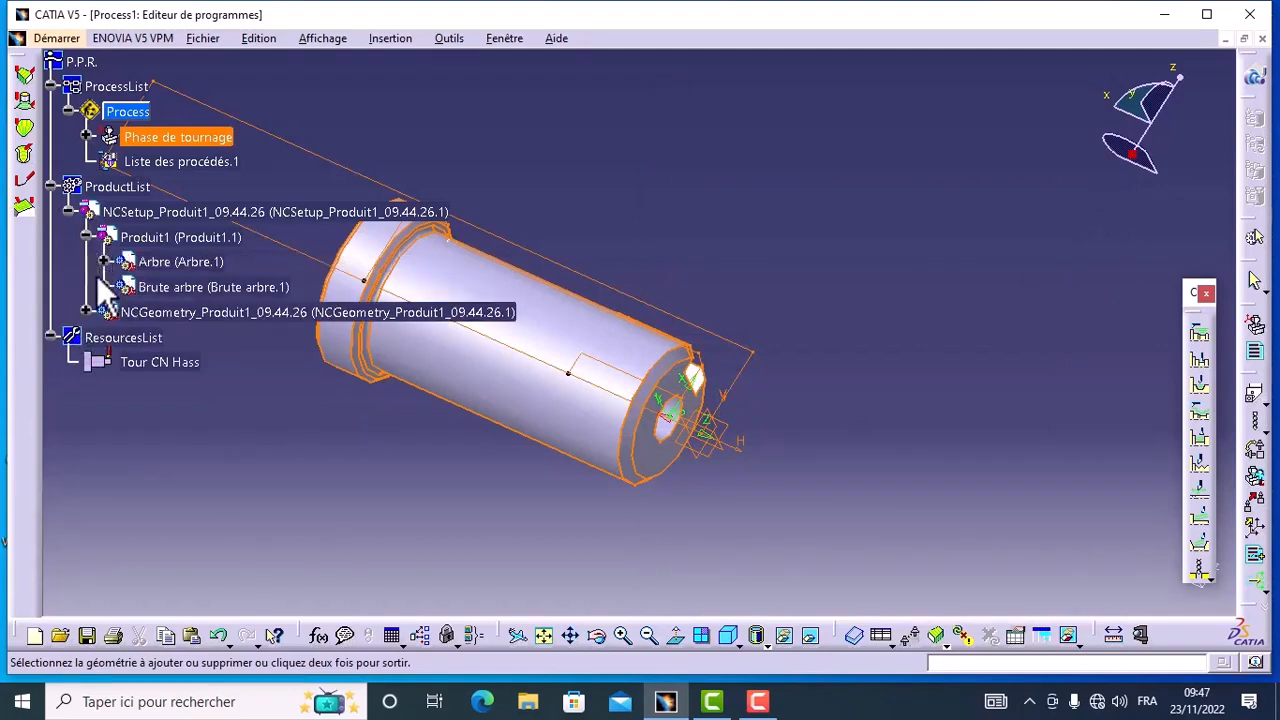
pyautogui.click(104, 288)
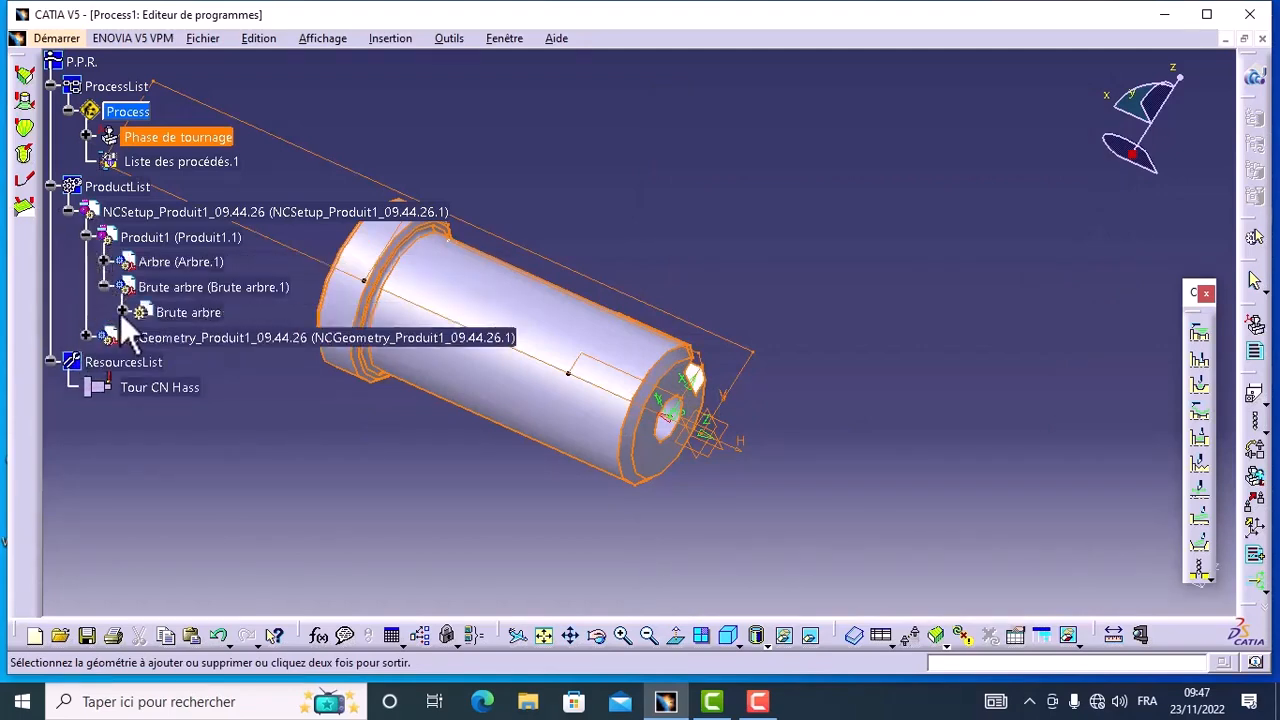
pyautogui.click(122, 312)
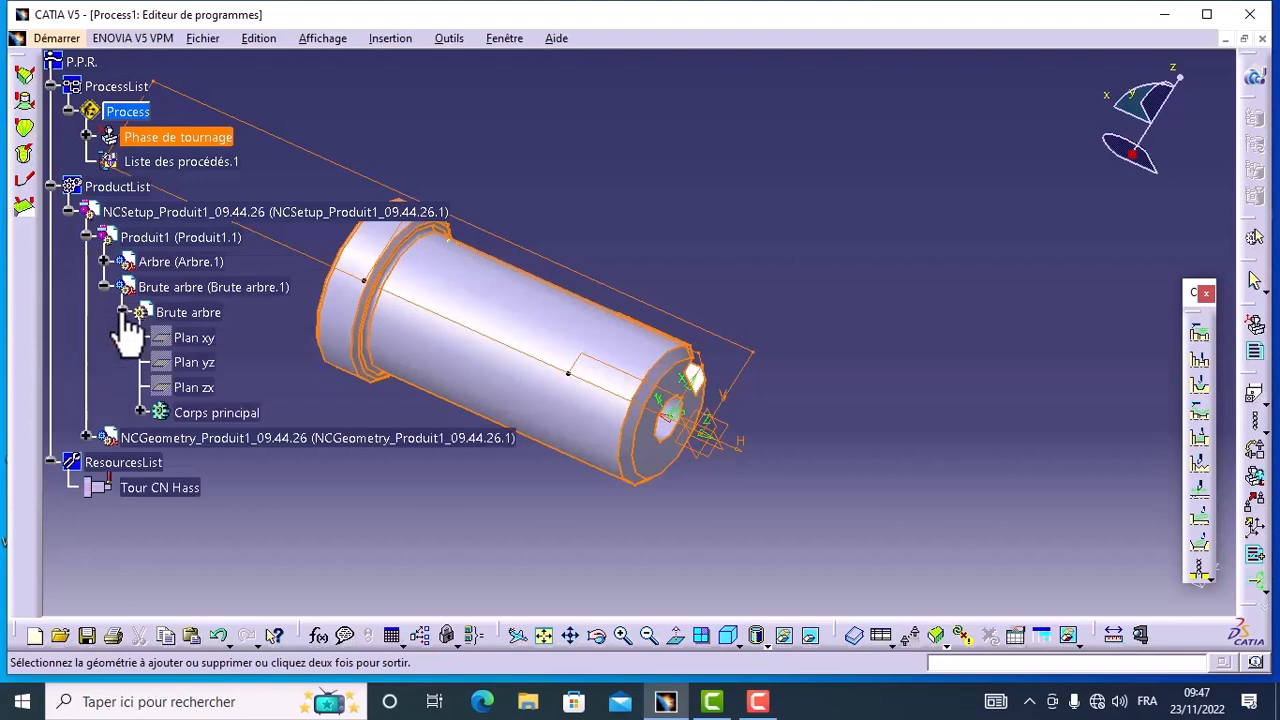
pyautogui.click(140, 412)
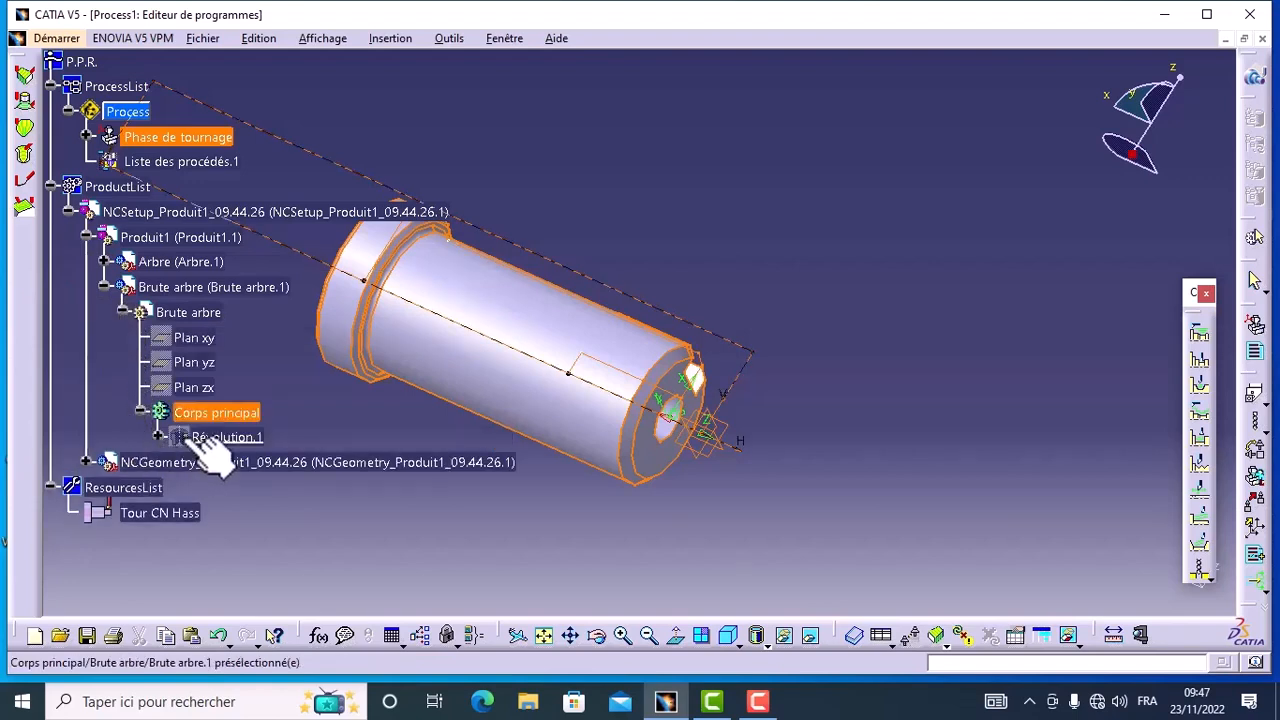
pyautogui.rightClick(181, 436)
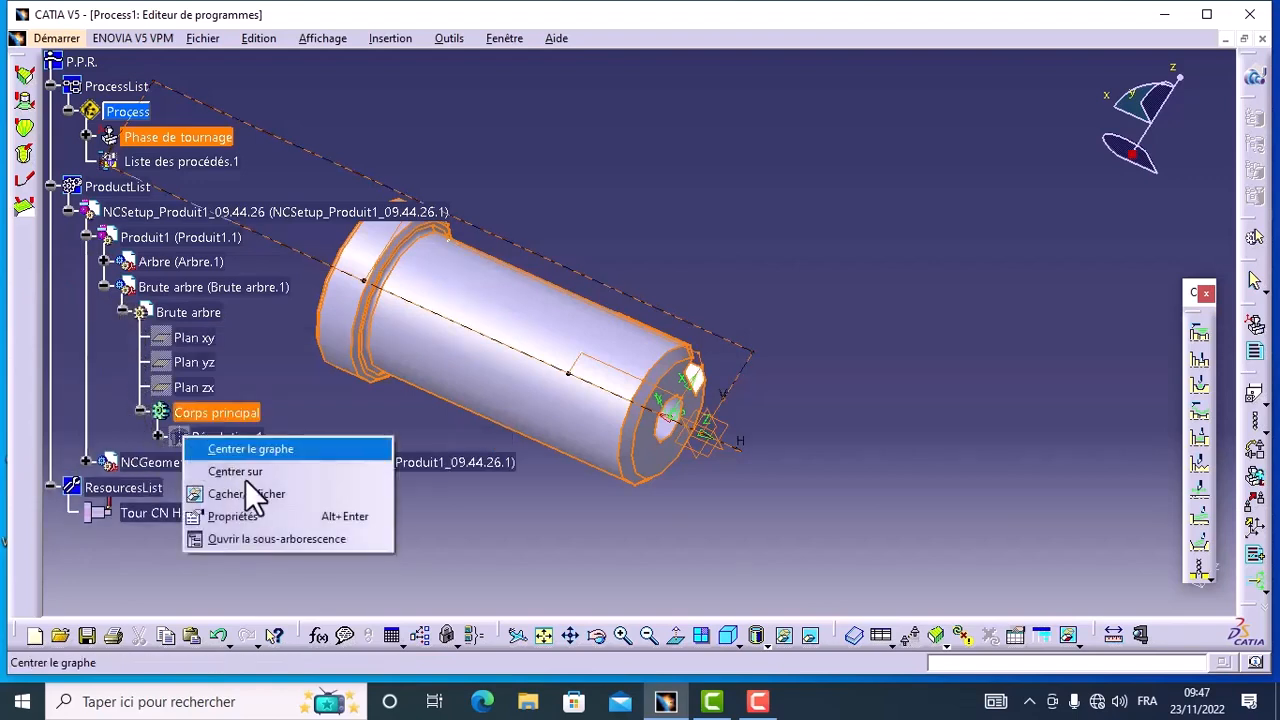
pyautogui.click(249, 491)
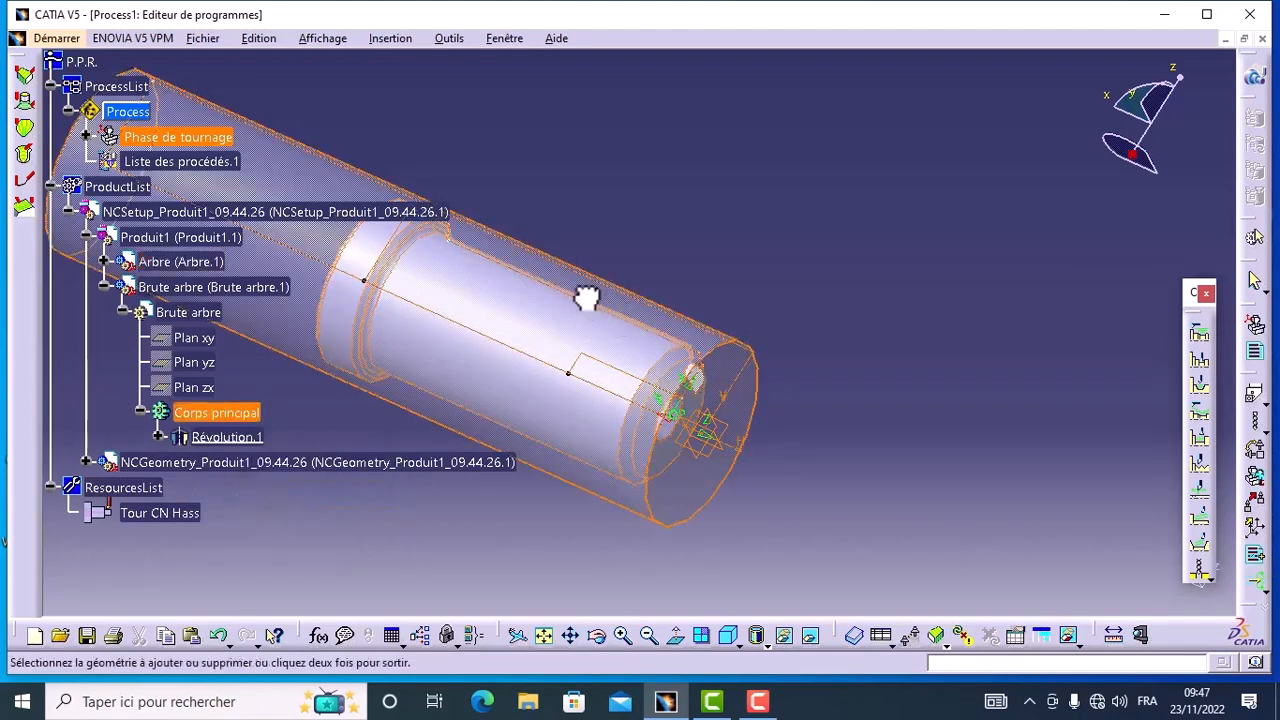
pyautogui.doubleClick(678, 322)
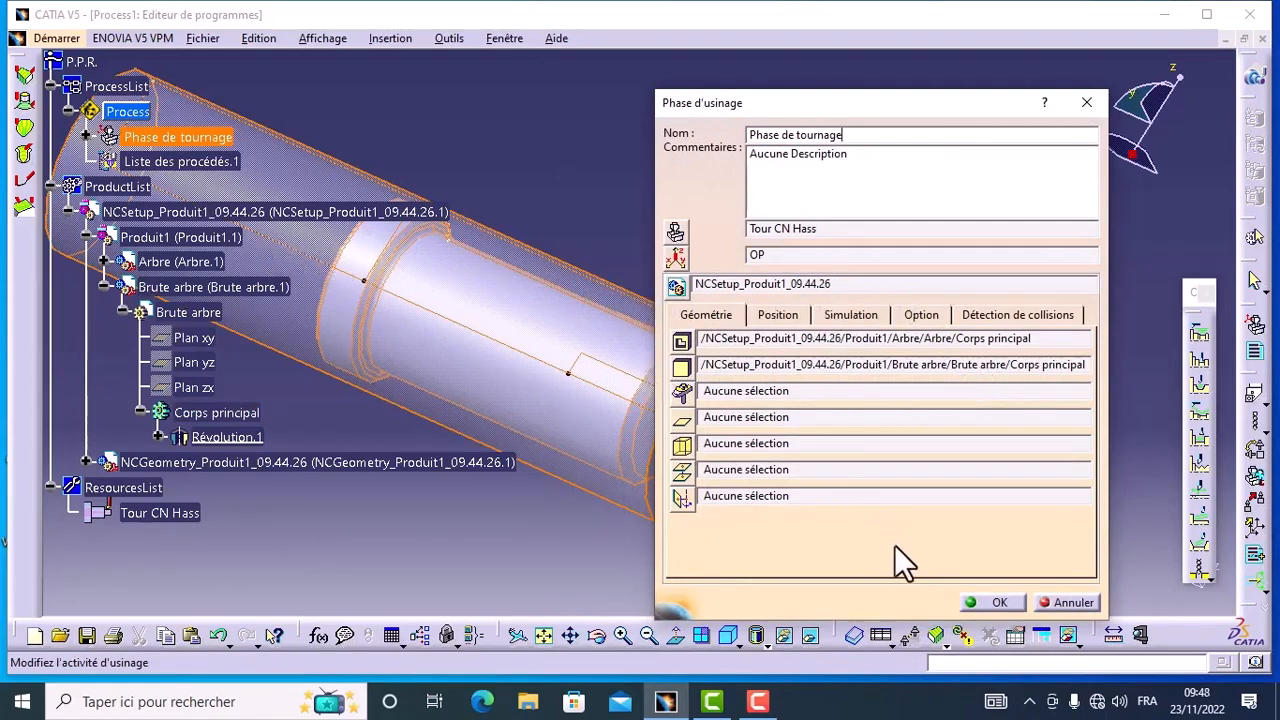
pyautogui.click(996, 603)
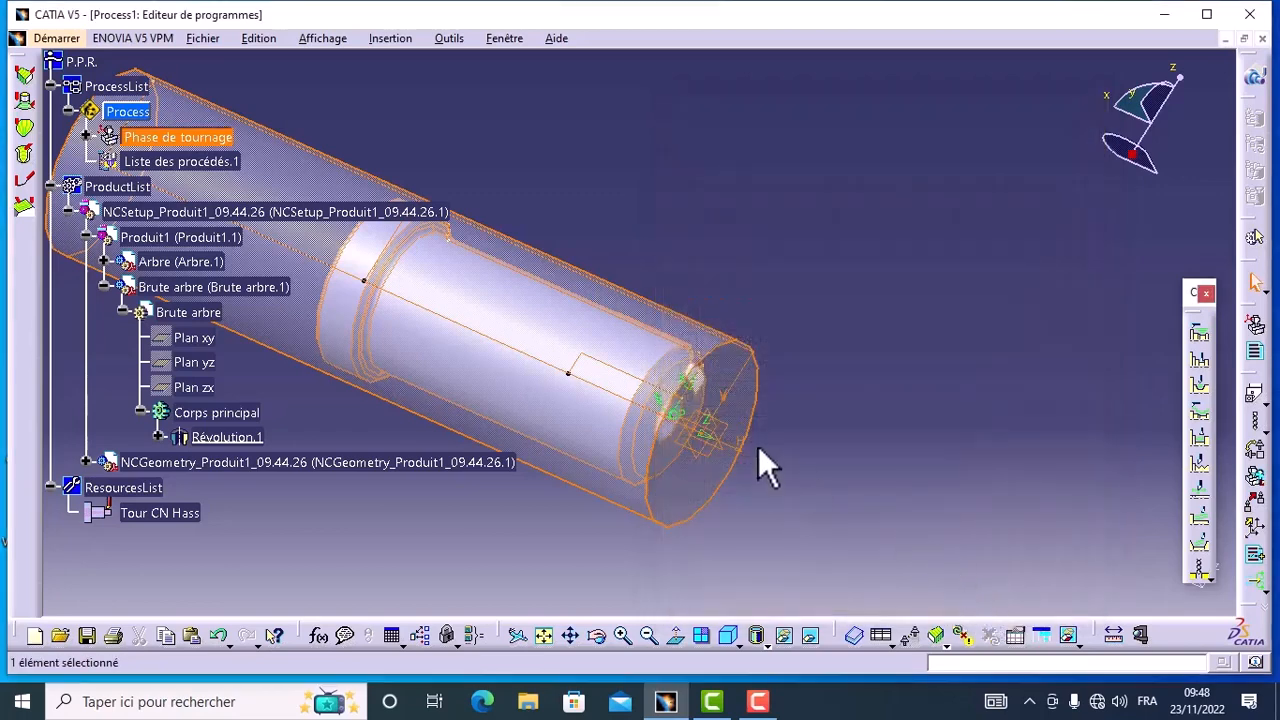
# Step: Insert a rough turning operation (Ebauche de tournage) in Programme de fabrication.1 of the turning phase
pyautogui.click(86, 137)
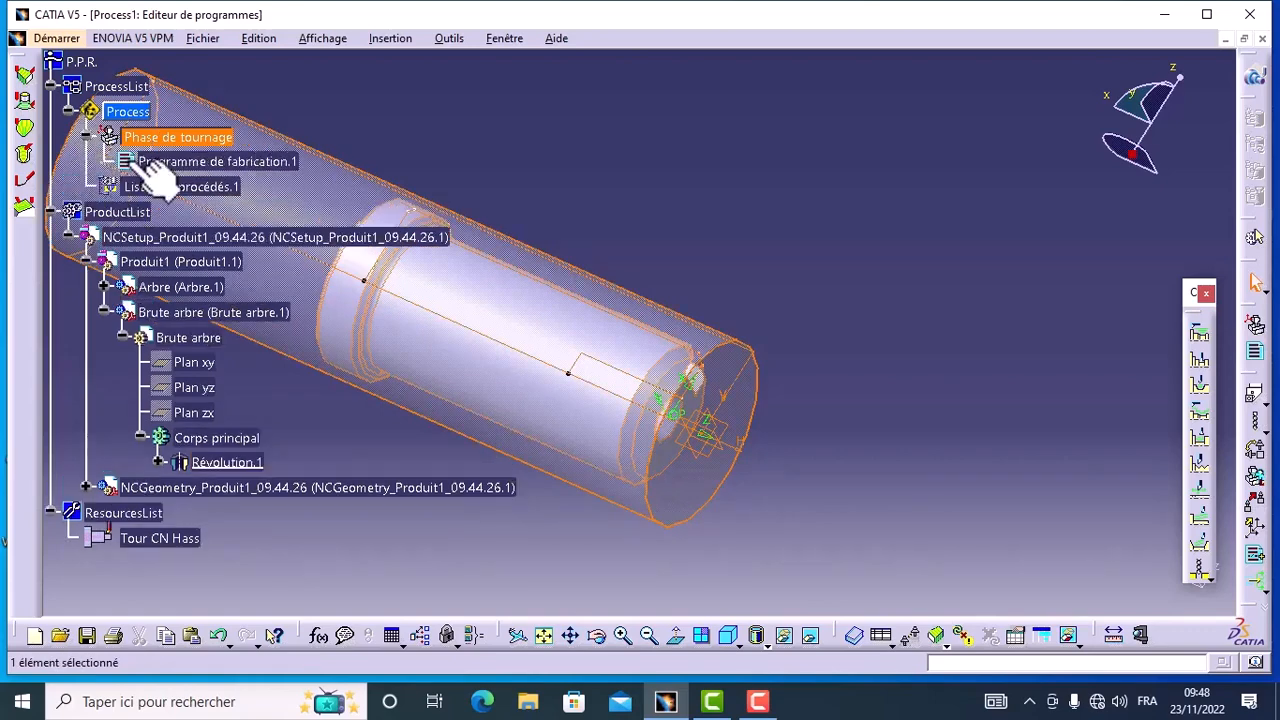
pyautogui.click(255, 163)
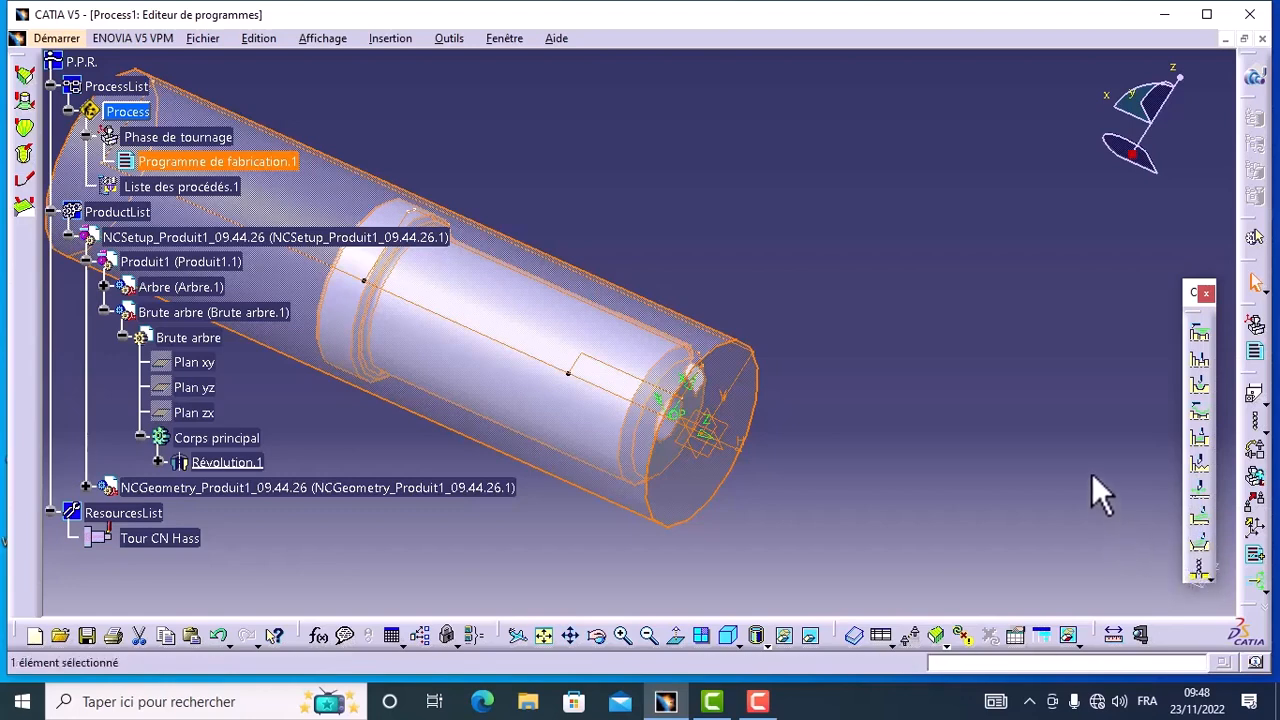
pyautogui.click(1203, 336)
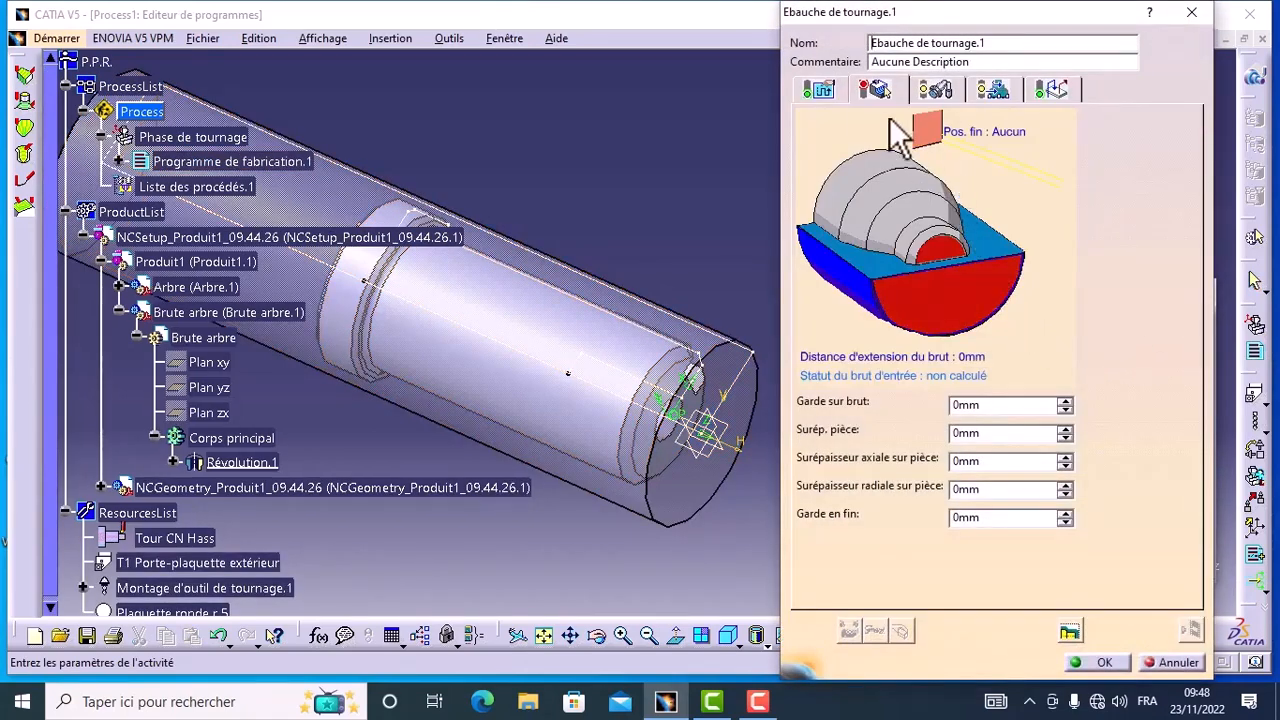
# Step: Define the roughing operation's stock profile from the radial sketch line on the raw stock's end face
pyautogui.click(963, 310)
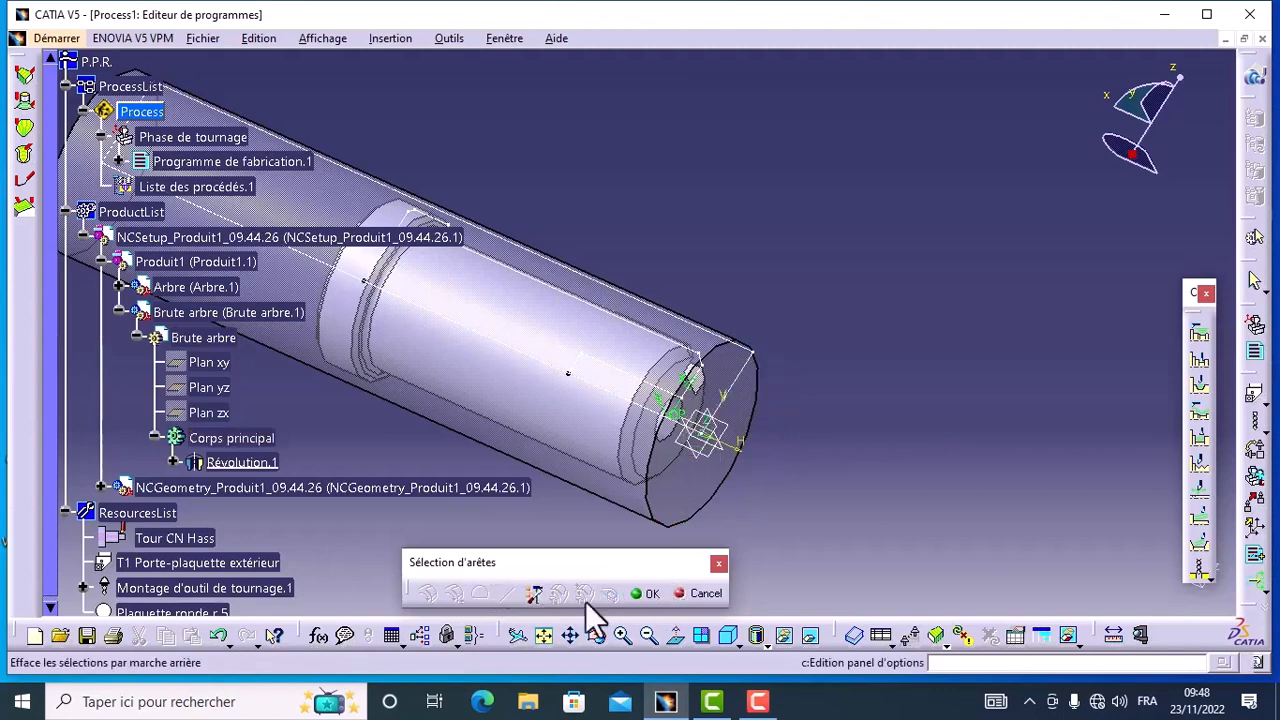
pyautogui.click(641, 596)
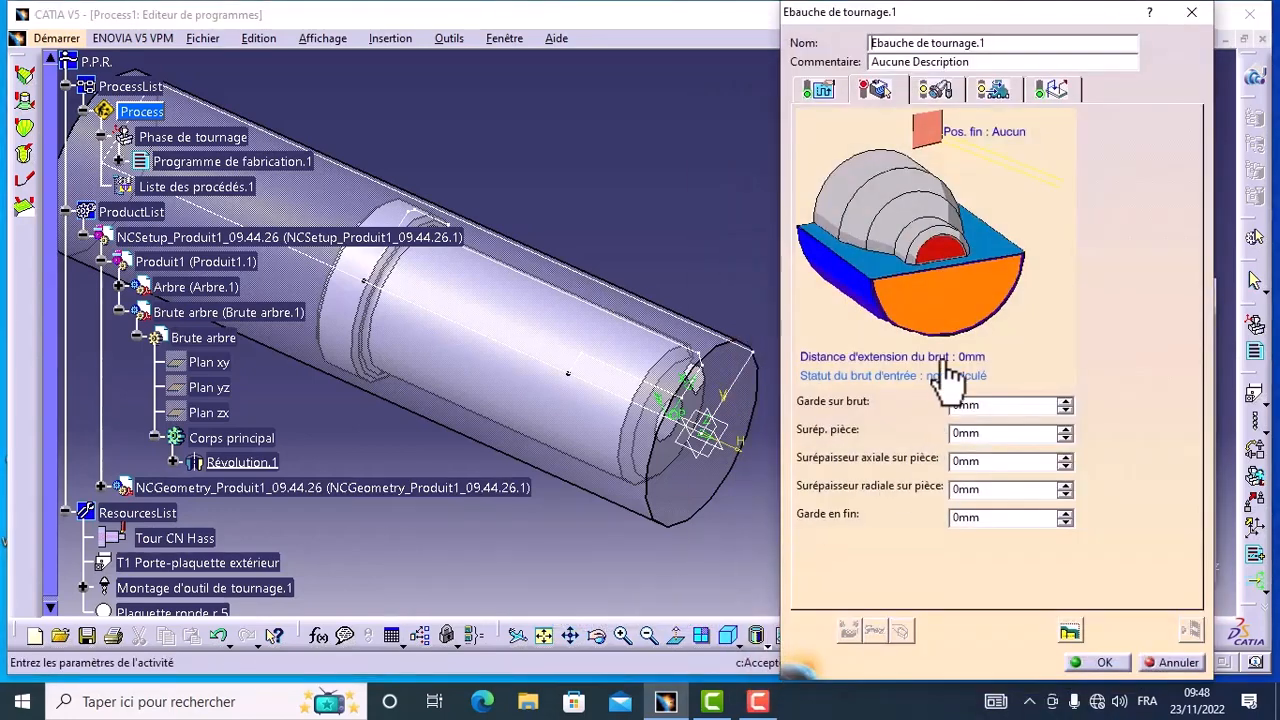
pyautogui.click(952, 312)
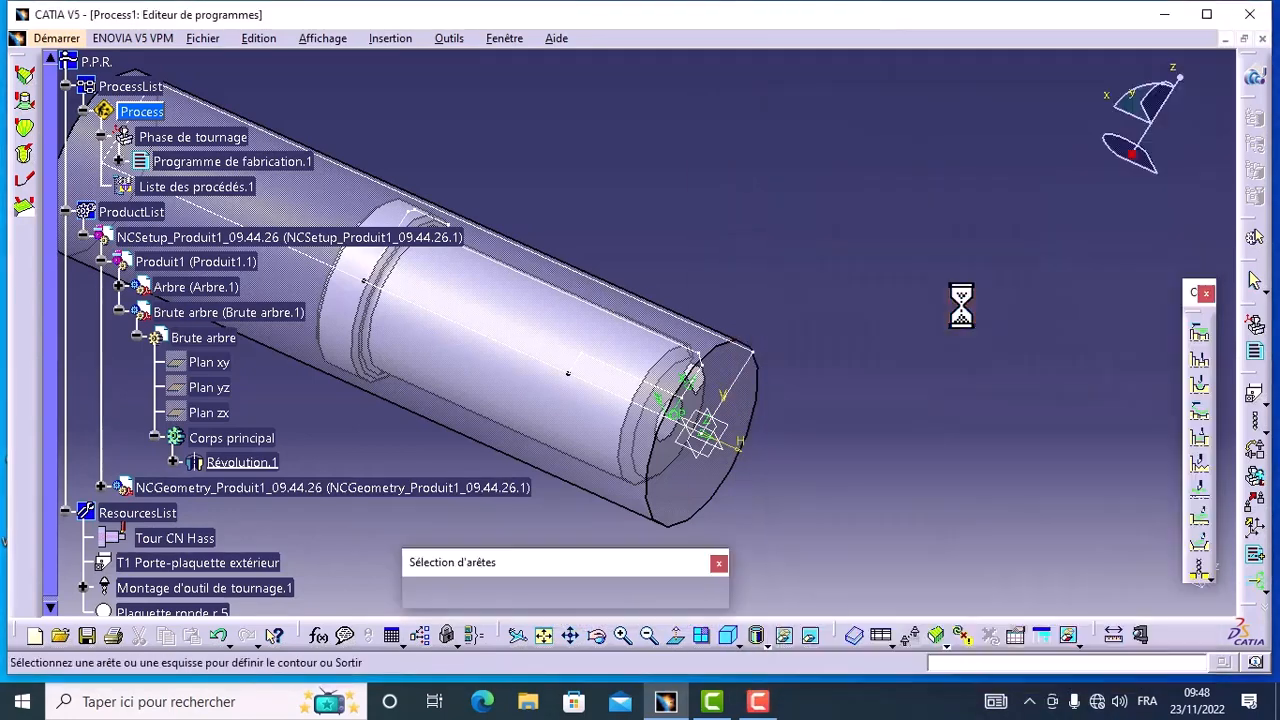
pyautogui.click(733, 405)
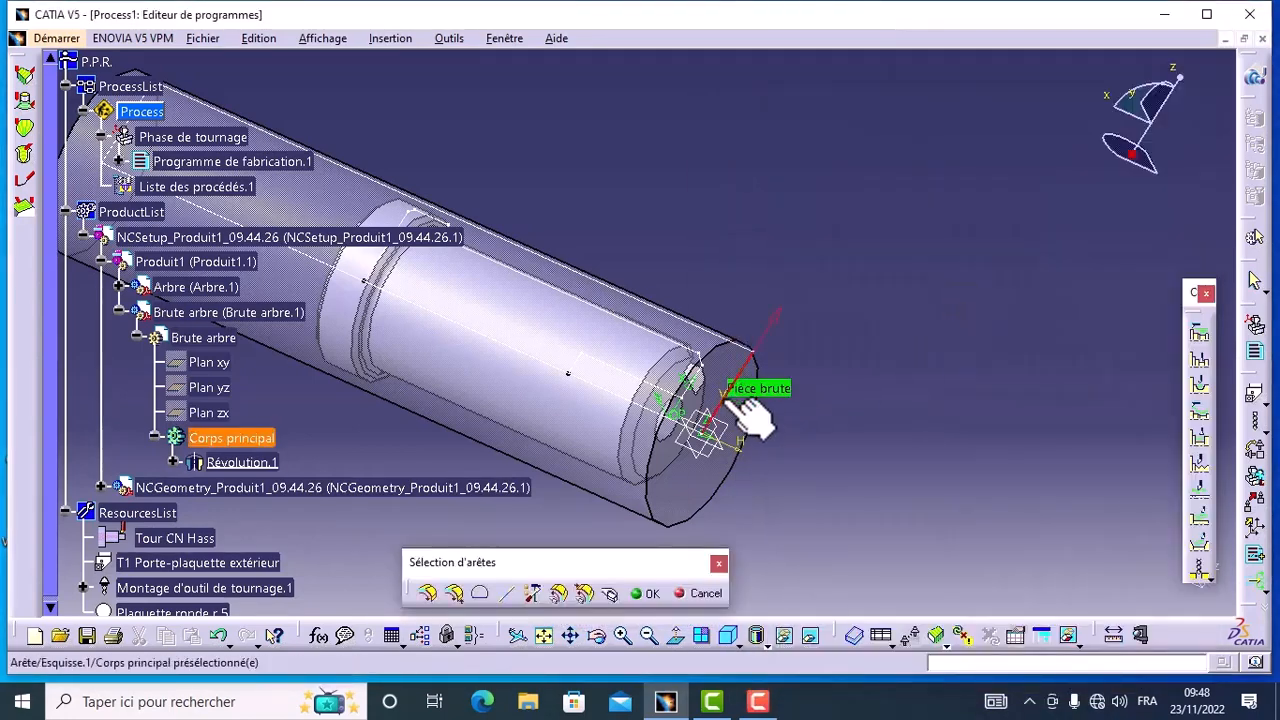
pyautogui.click(635, 597)
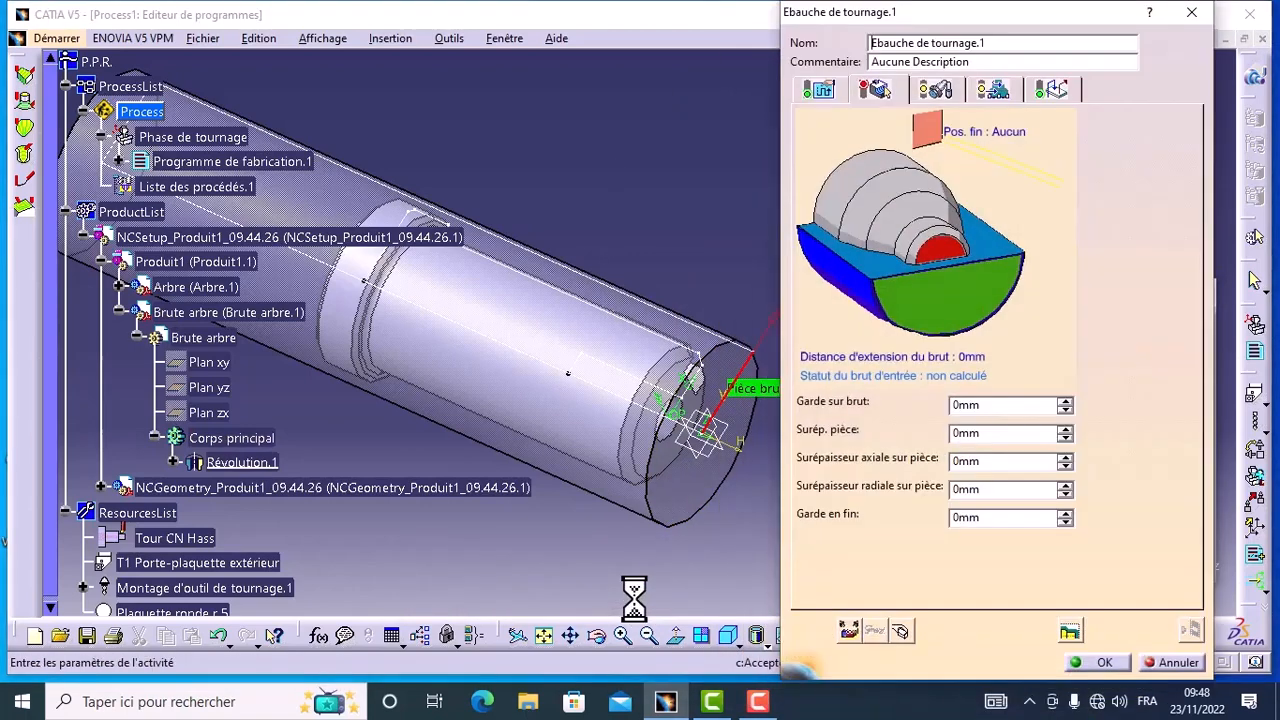
# Step: Define the roughing operation's finished part profile from the short radial sketch line on the shaft's end face
pyautogui.click(941, 253)
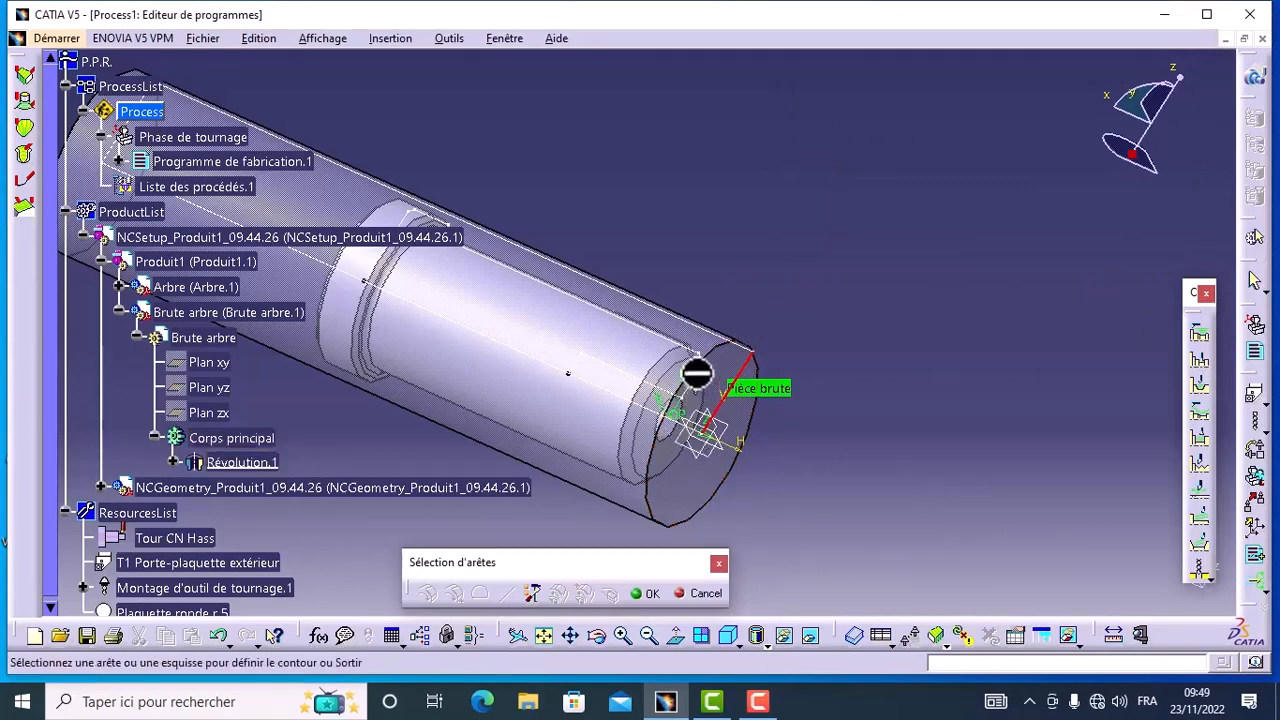
pyautogui.click(622, 635)
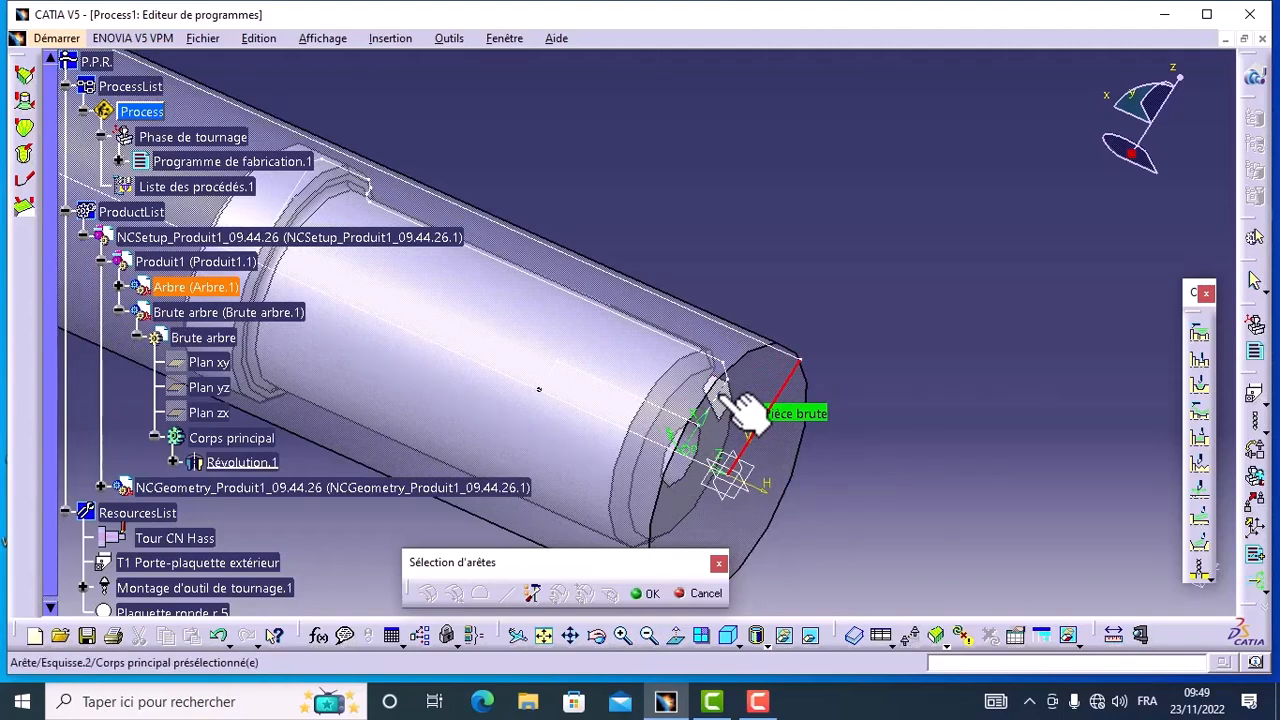
pyautogui.click(725, 395)
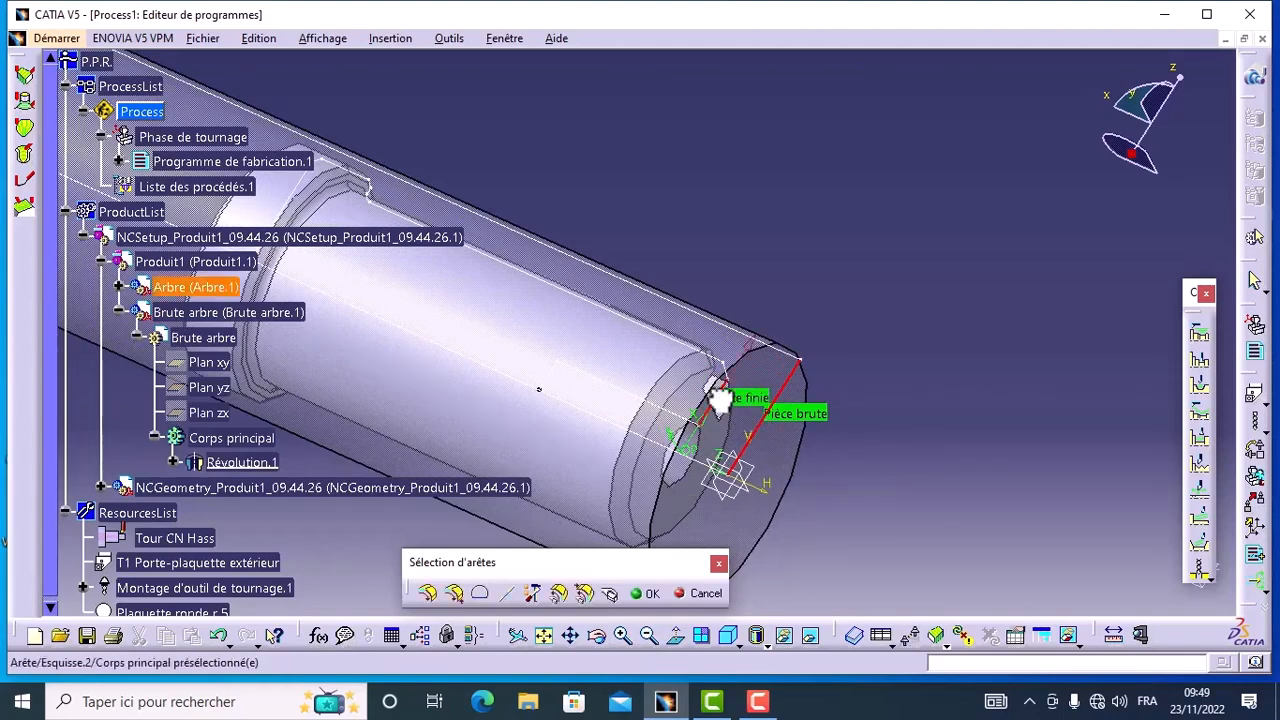
pyautogui.click(644, 597)
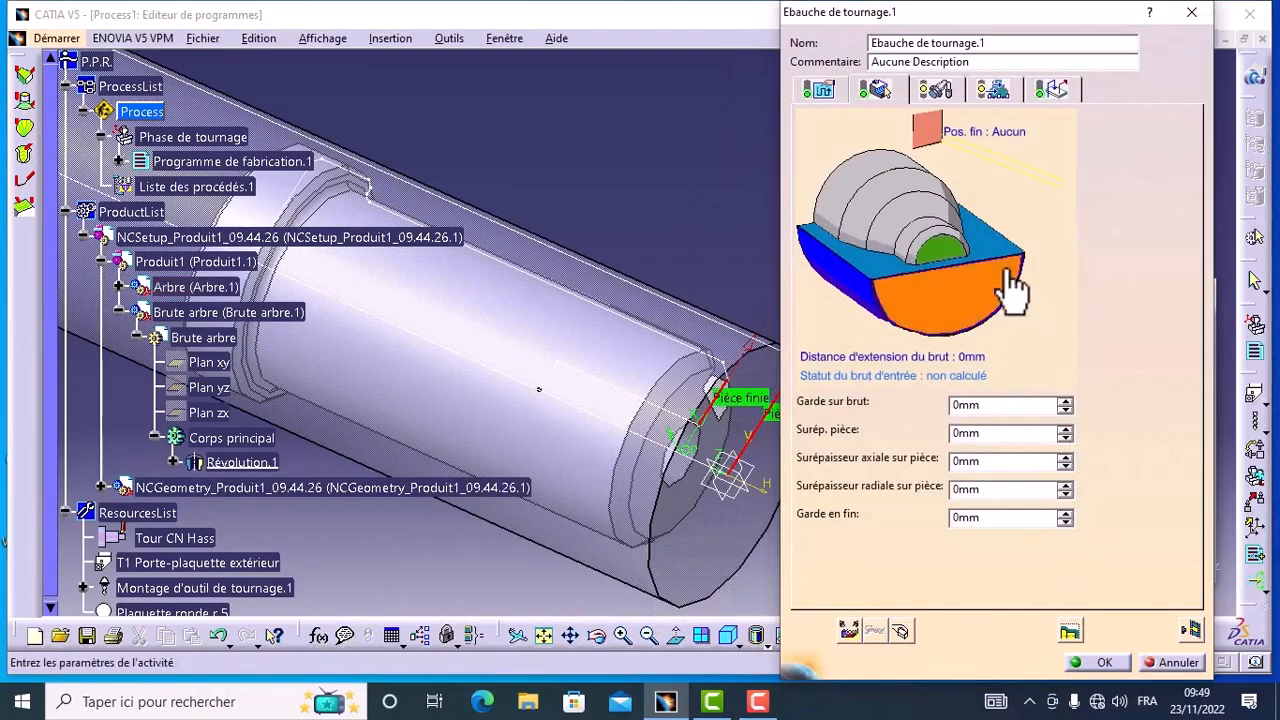
# Step: Set the roughing mode to Dressage and the orientation to Frontal, keeping a maximum depth of cut of 3 mm
pyautogui.click(828, 92)
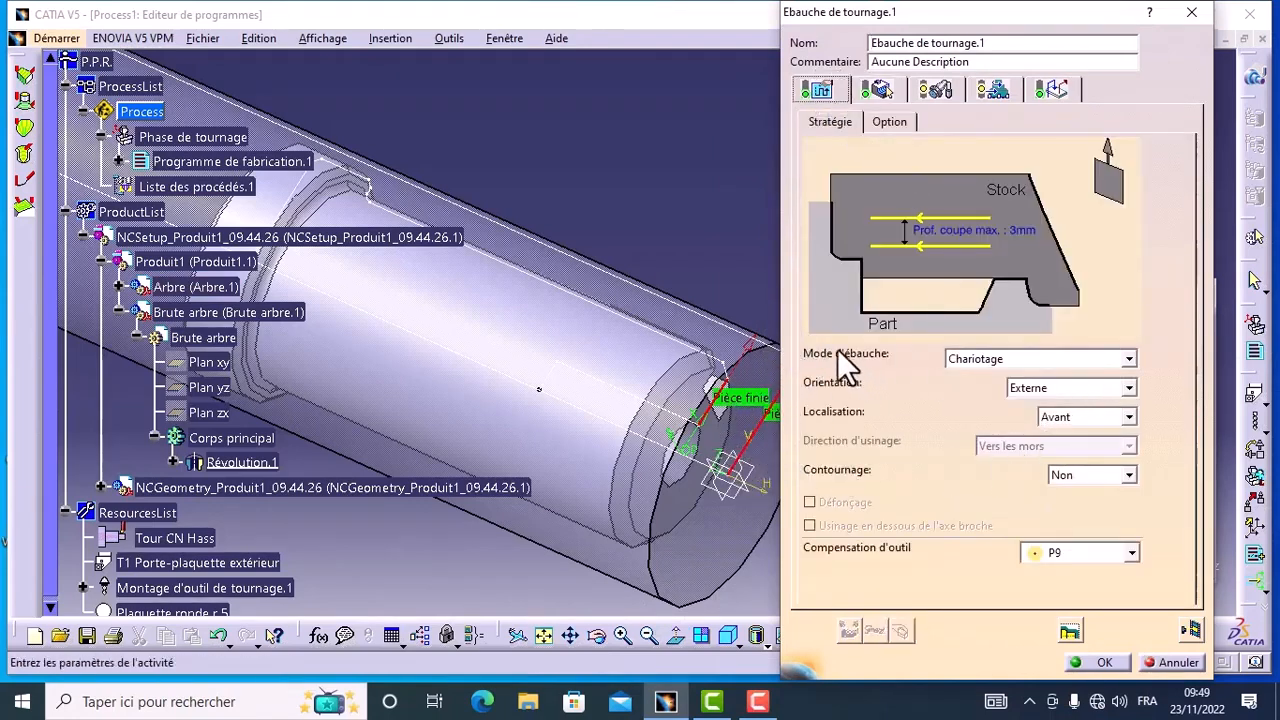
pyautogui.click(1128, 359)
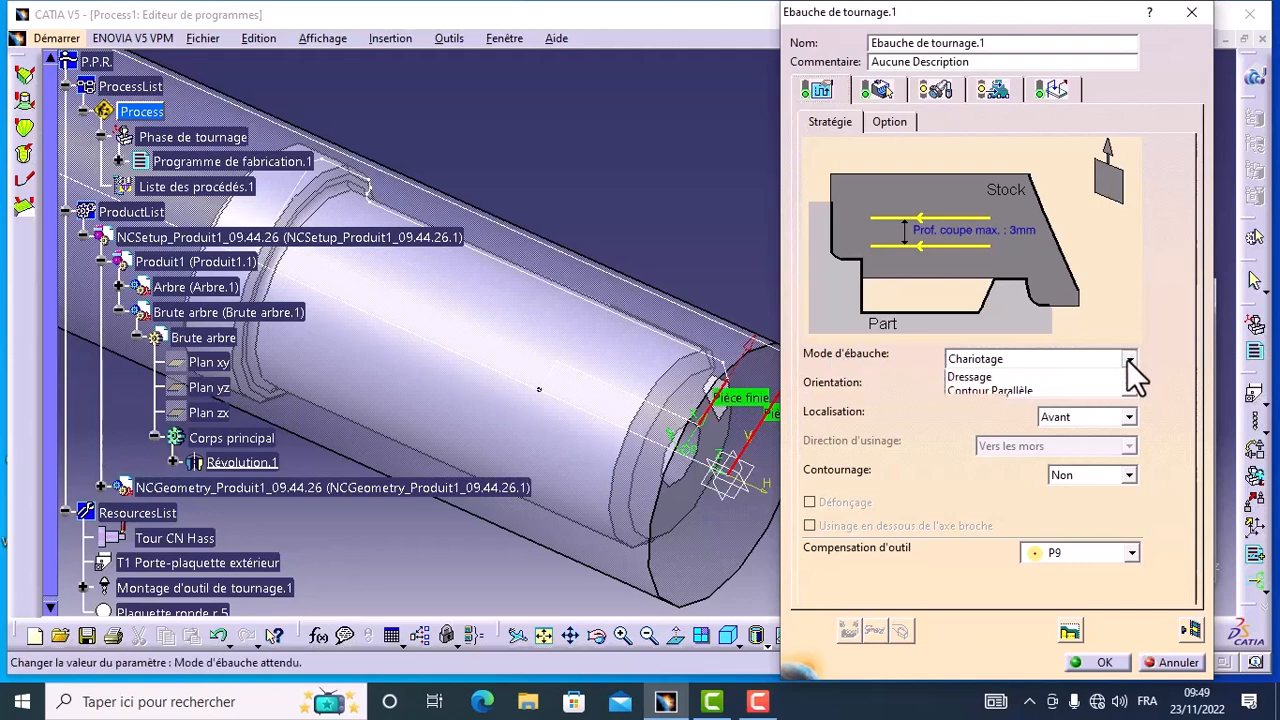
pyautogui.click(1054, 394)
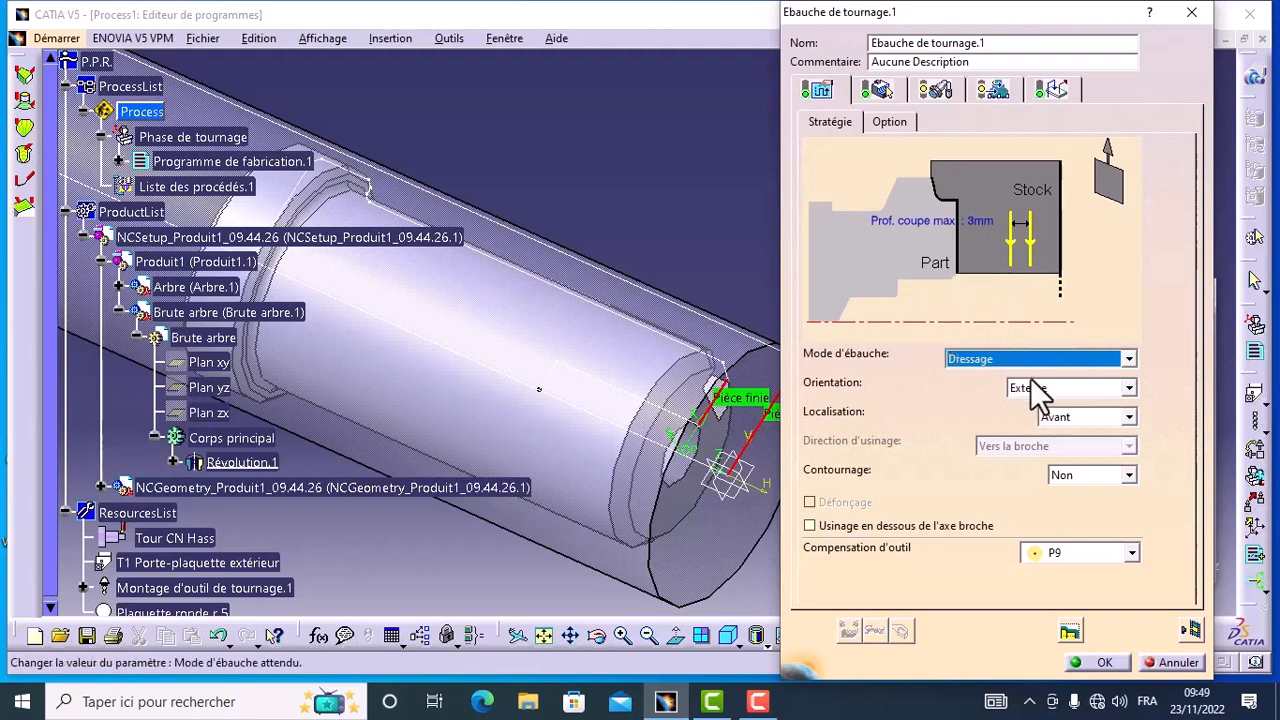
pyautogui.click(1128, 388)
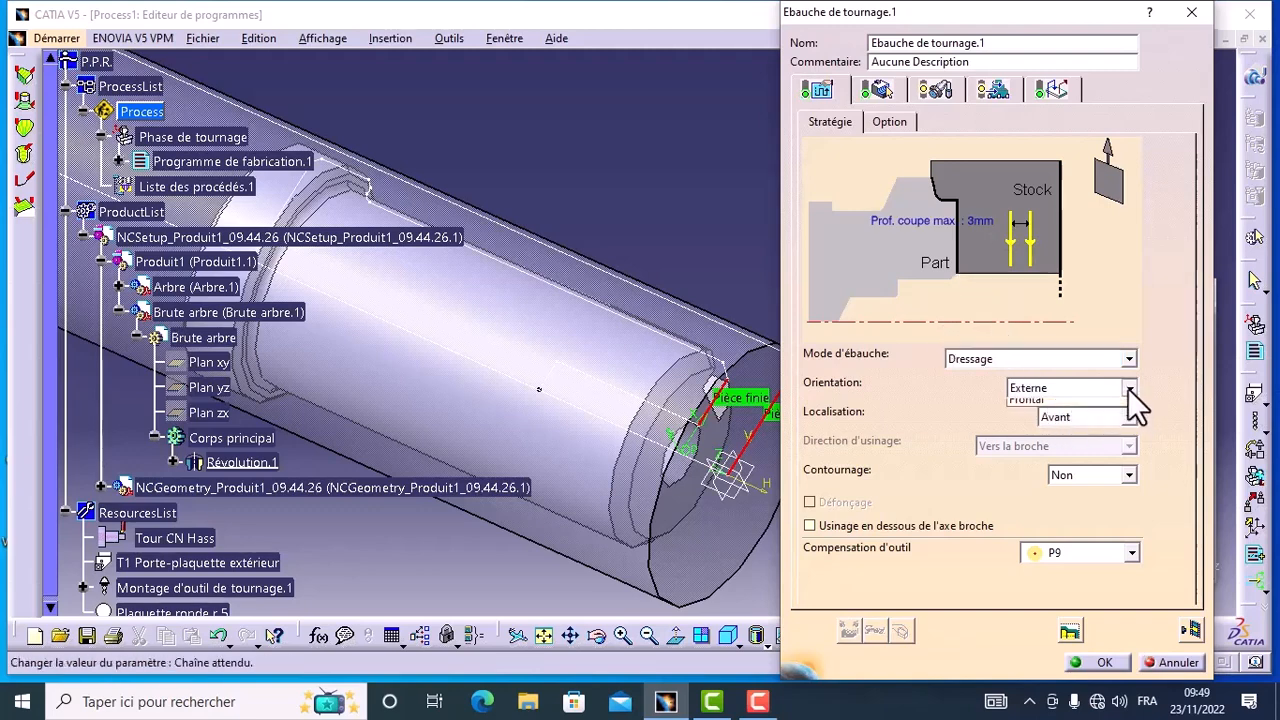
pyautogui.click(1104, 437)
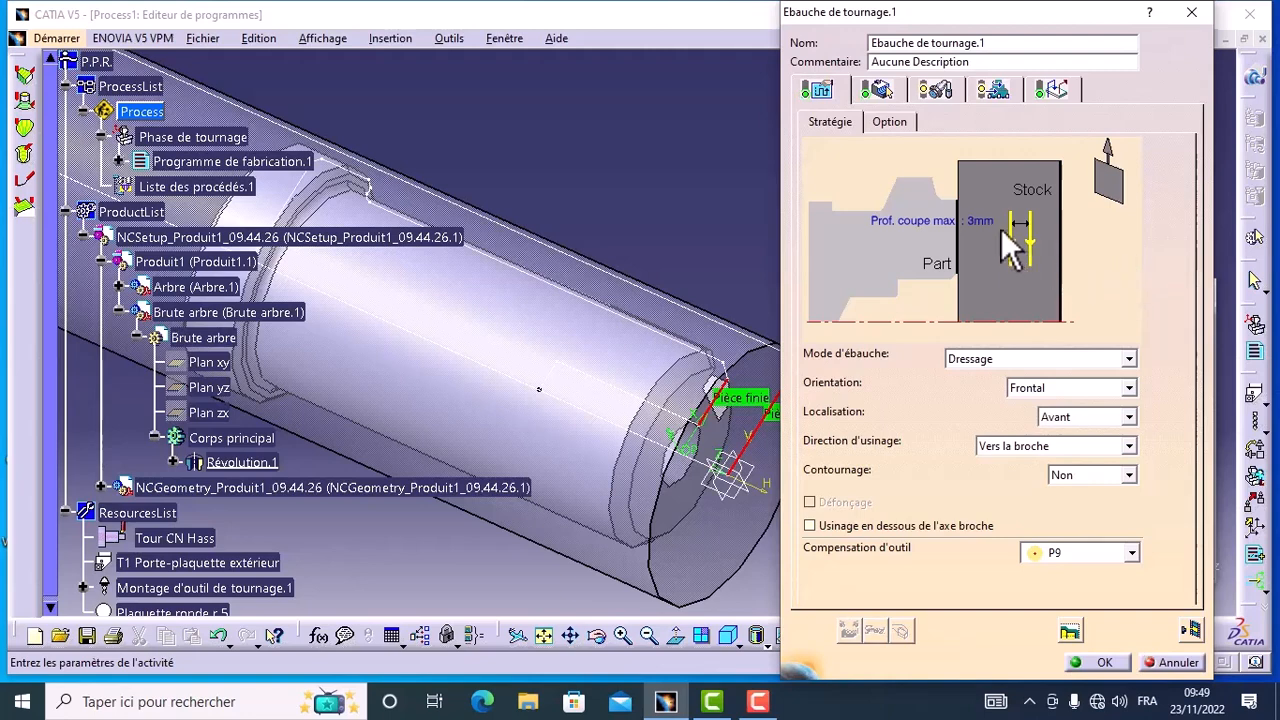
pyautogui.doubleClick(937, 222)
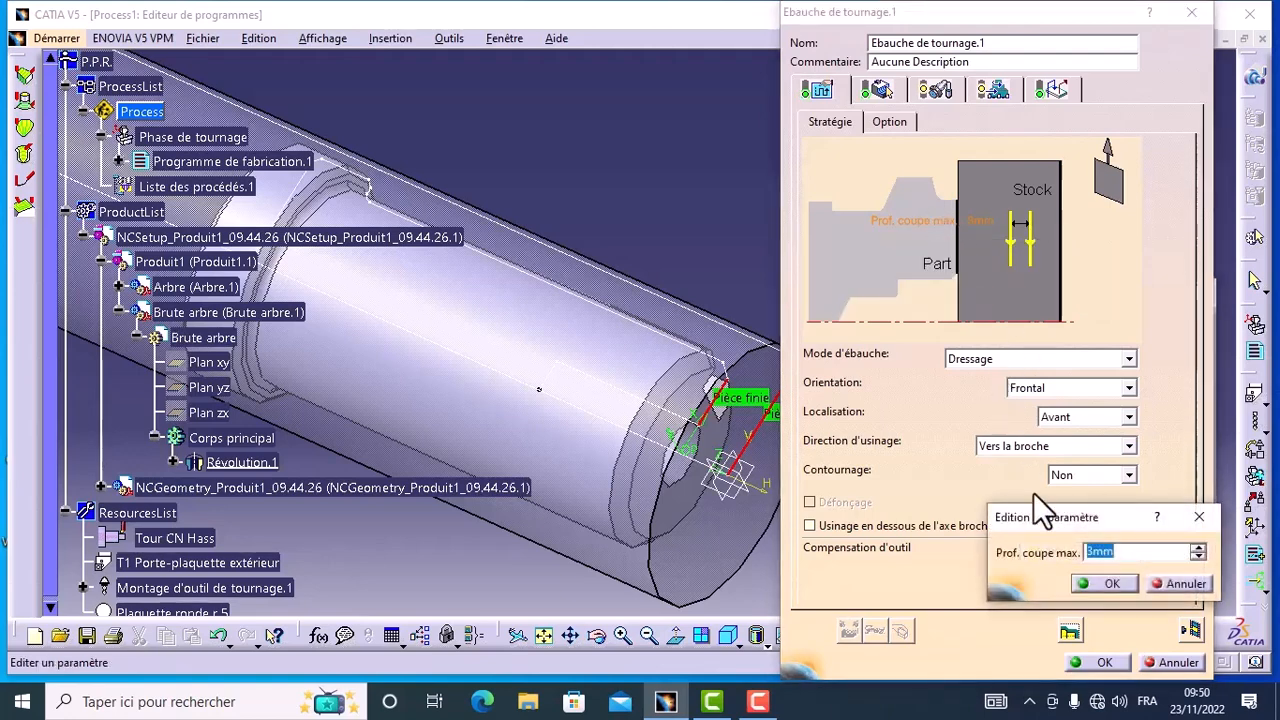
pyautogui.click(1110, 582)
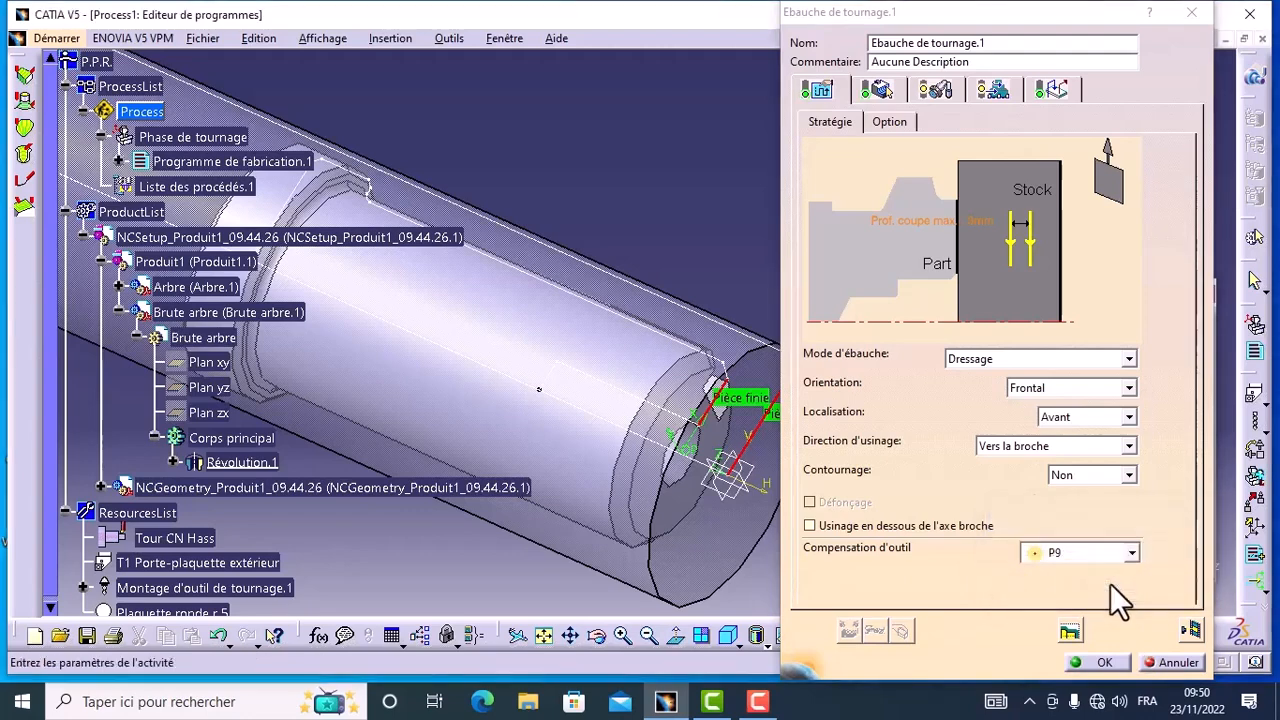
# Step: Choose the rhombic insert with r = 0,5 mm for the roughing tool and open the insert holder's definition
pyautogui.click(946, 93)
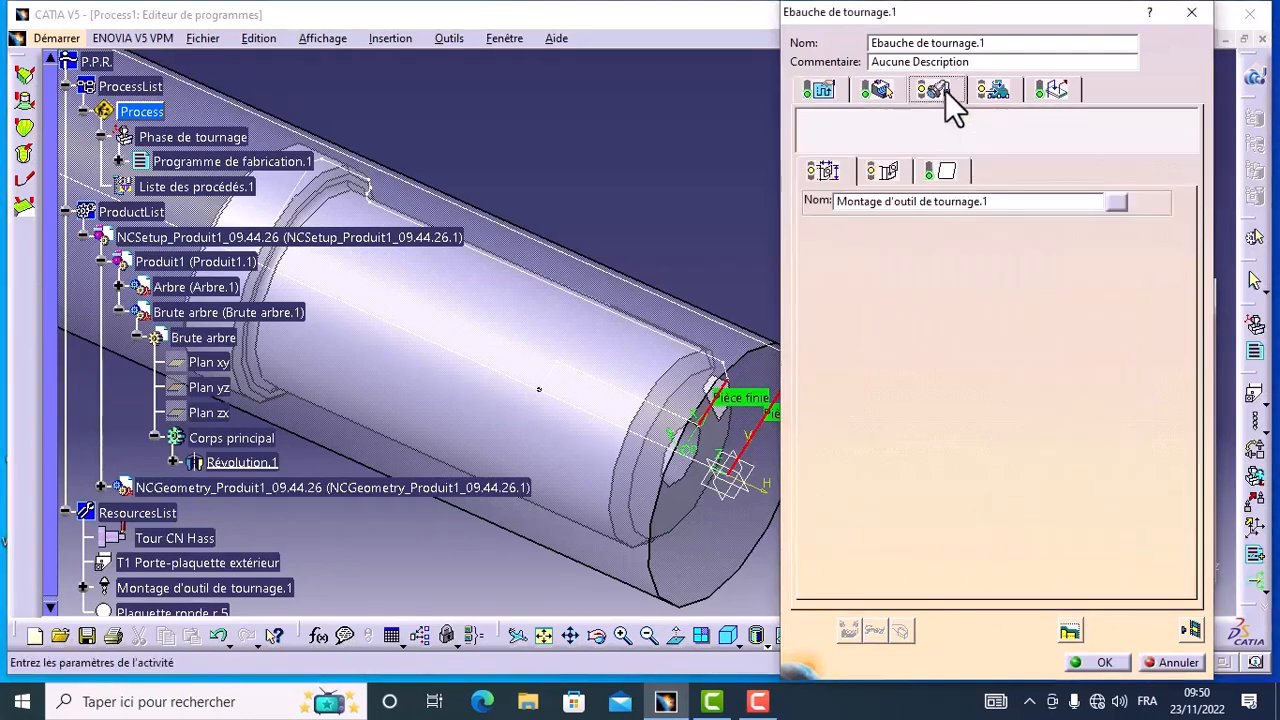
pyautogui.click(946, 173)
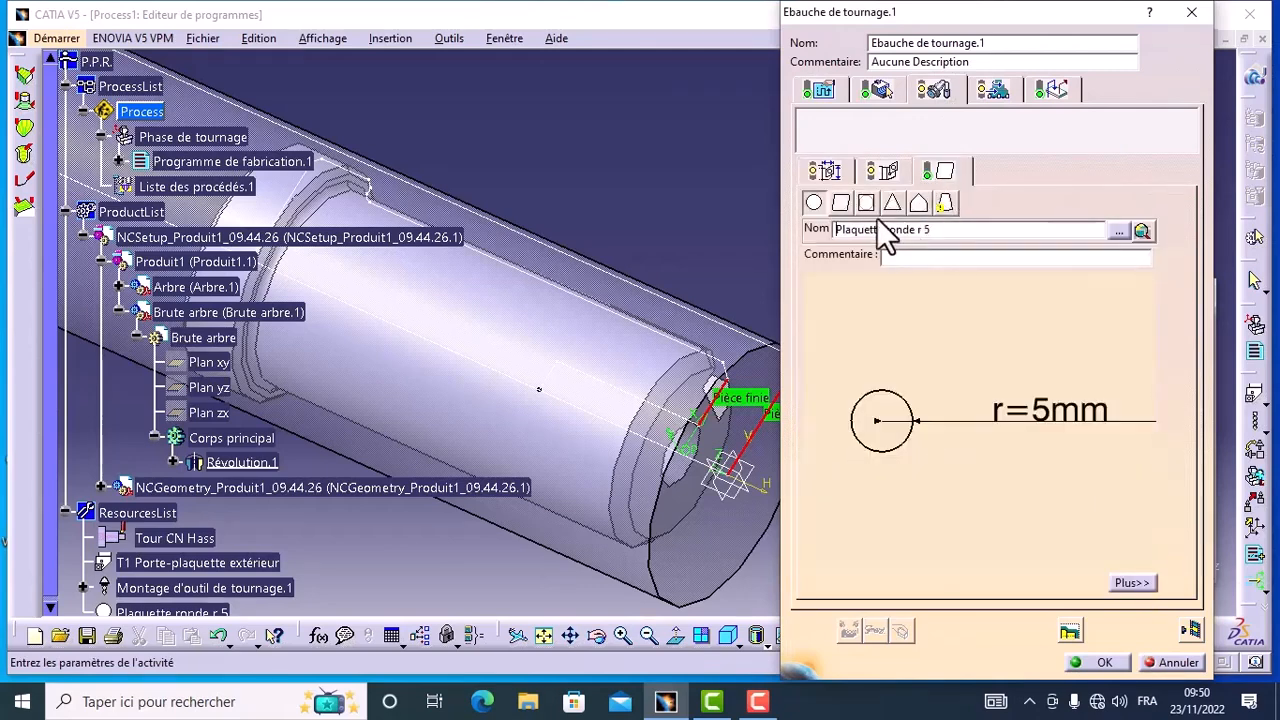
pyautogui.click(840, 203)
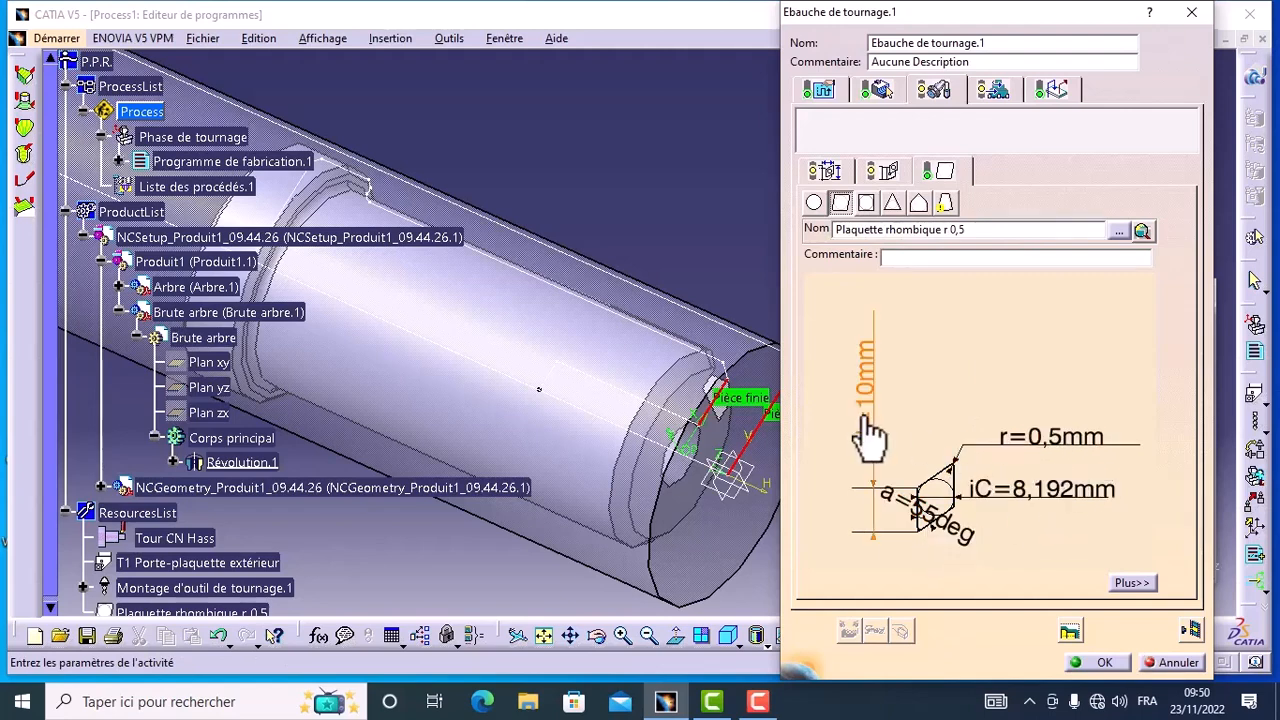
pyautogui.click(887, 171)
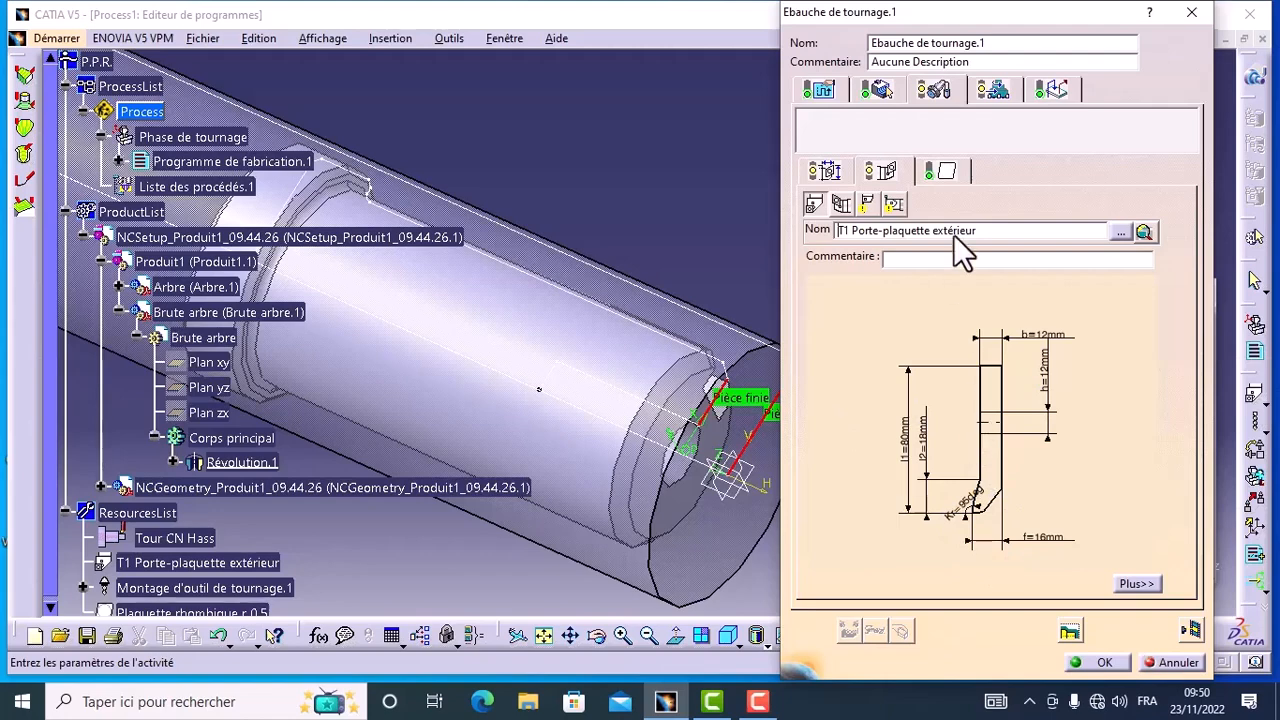
# Step: Turn off the automatic computation of the feed rates and spindle speed from the tooling values for the roughing operation
pyautogui.click(990, 93)
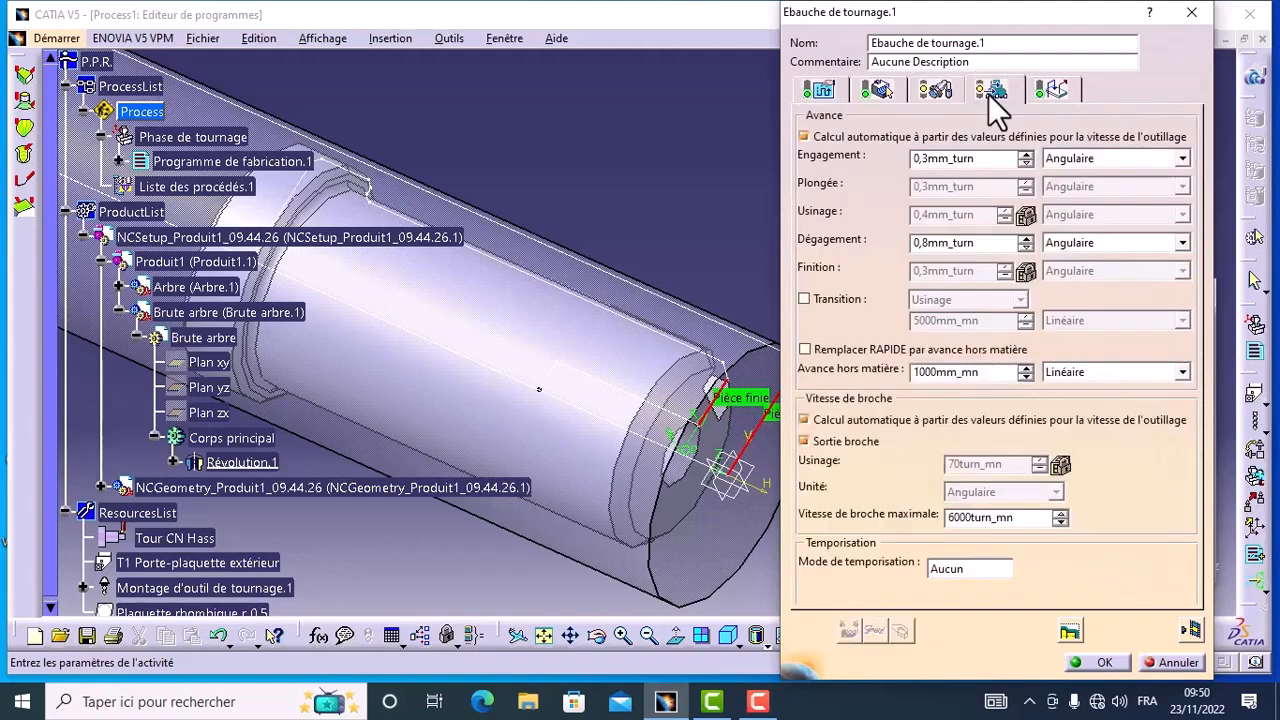
pyautogui.click(804, 137)
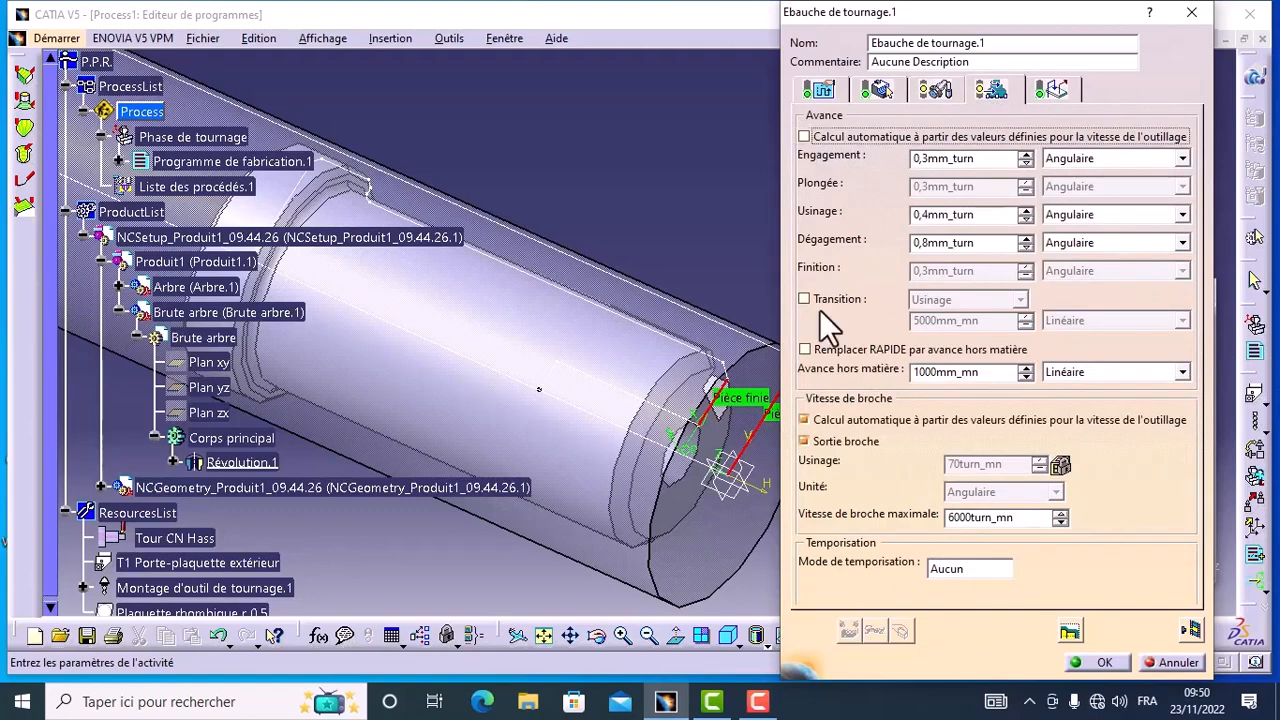
pyautogui.click(803, 420)
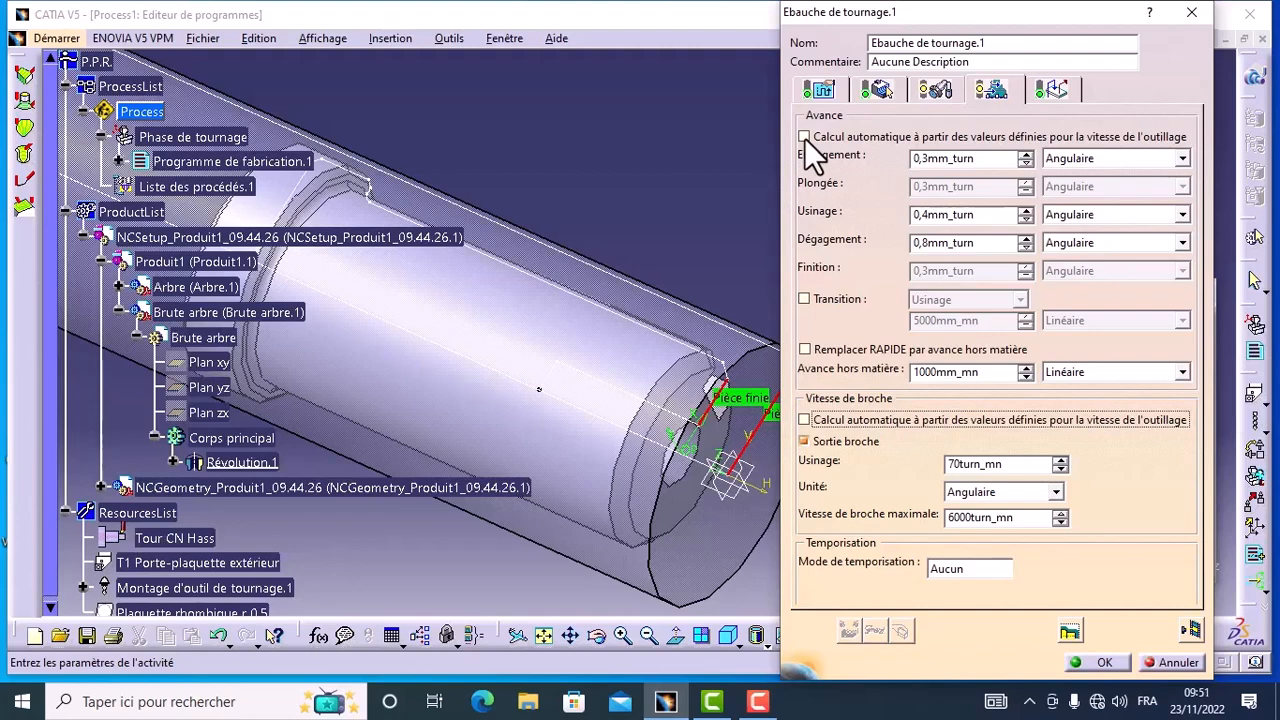
# Step: Simulate the facing operation's material removal as a full video and validate the roughing operation
pyautogui.click(1052, 92)
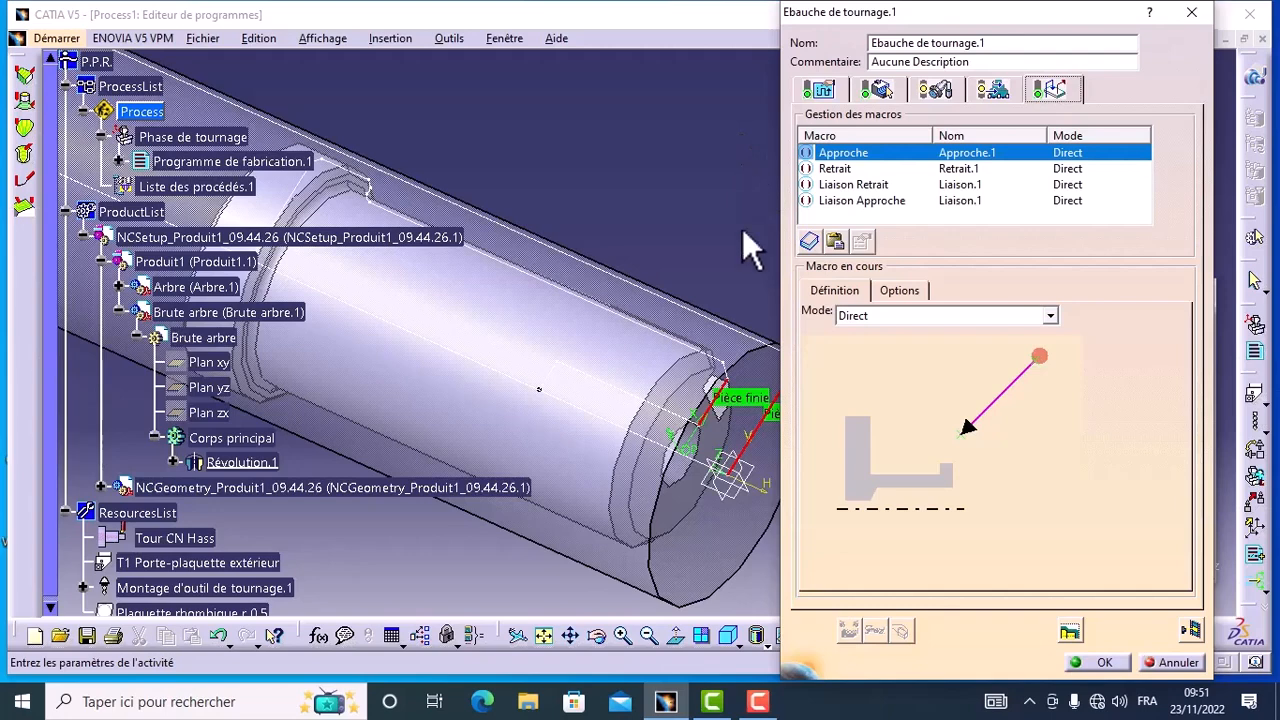
pyautogui.click(1189, 631)
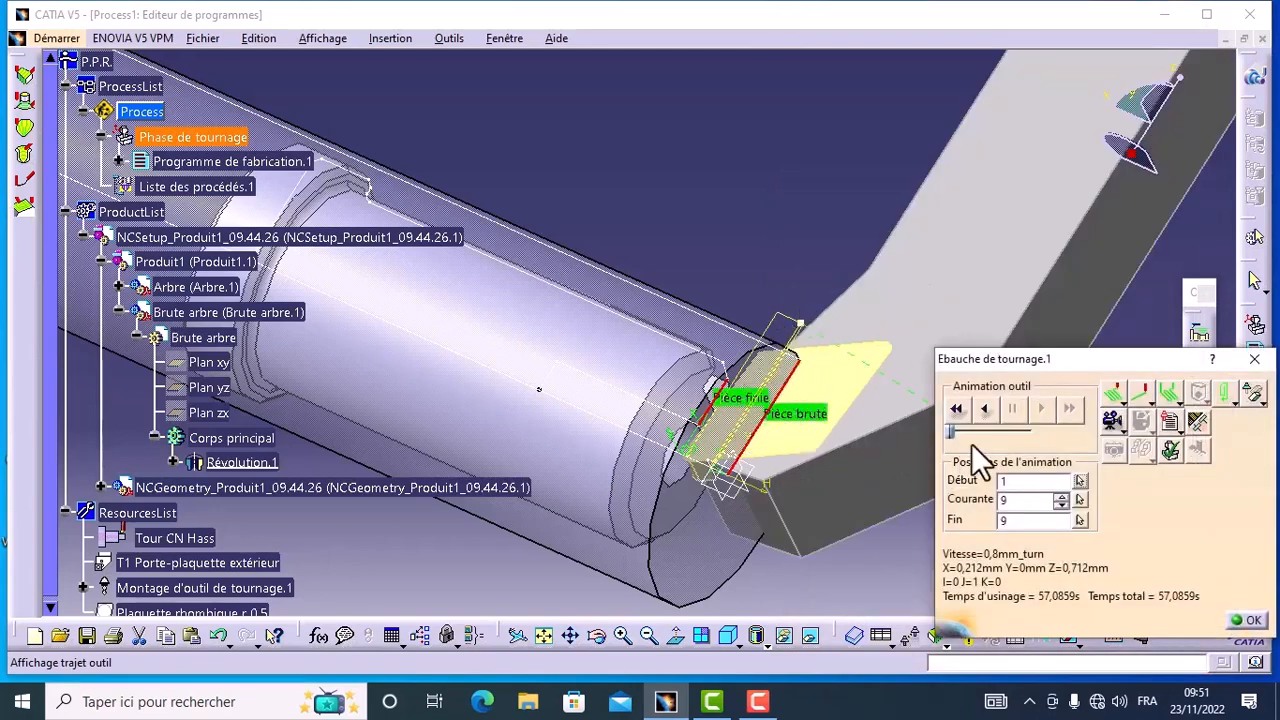
pyautogui.click(1112, 420)
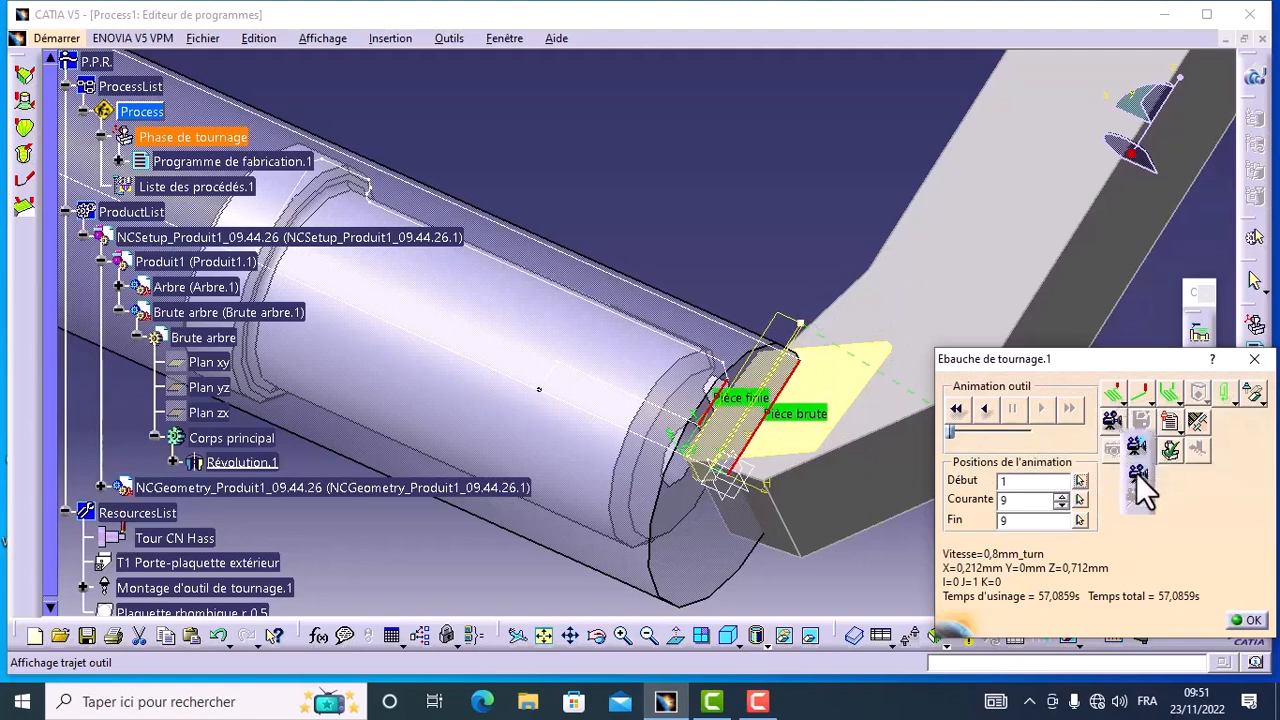
pyautogui.click(1136, 474)
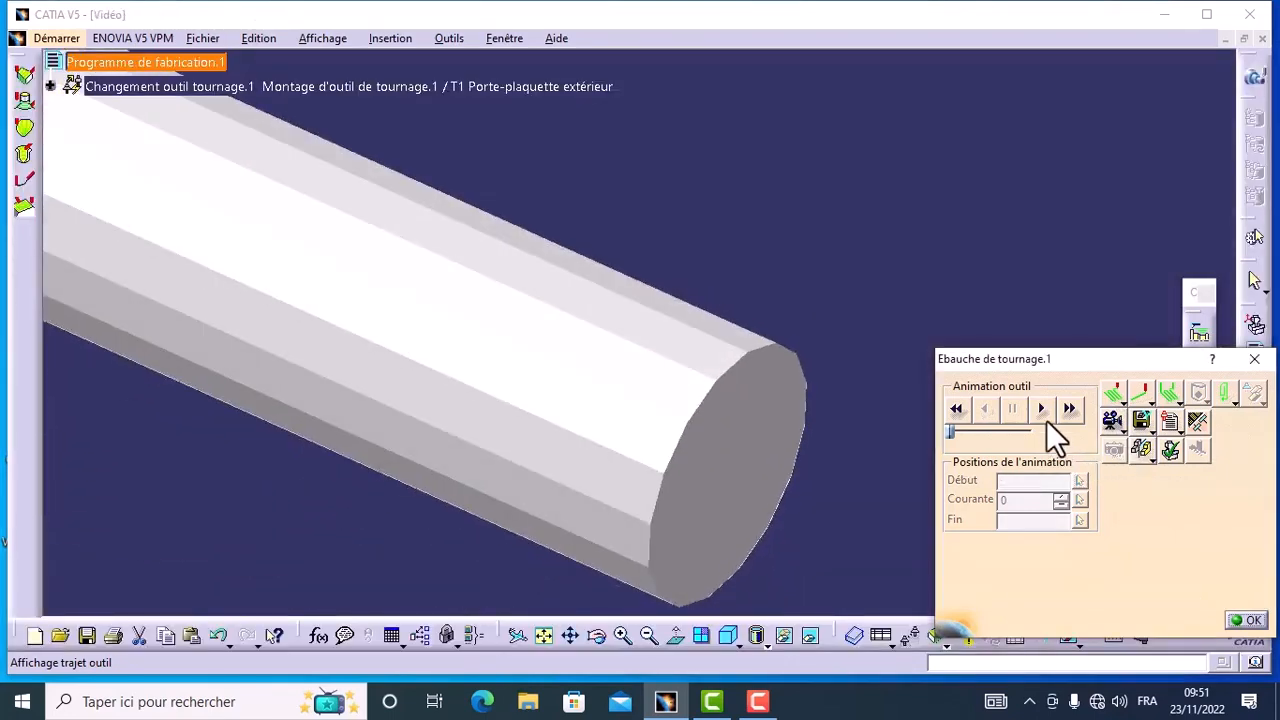
pyautogui.click(1042, 408)
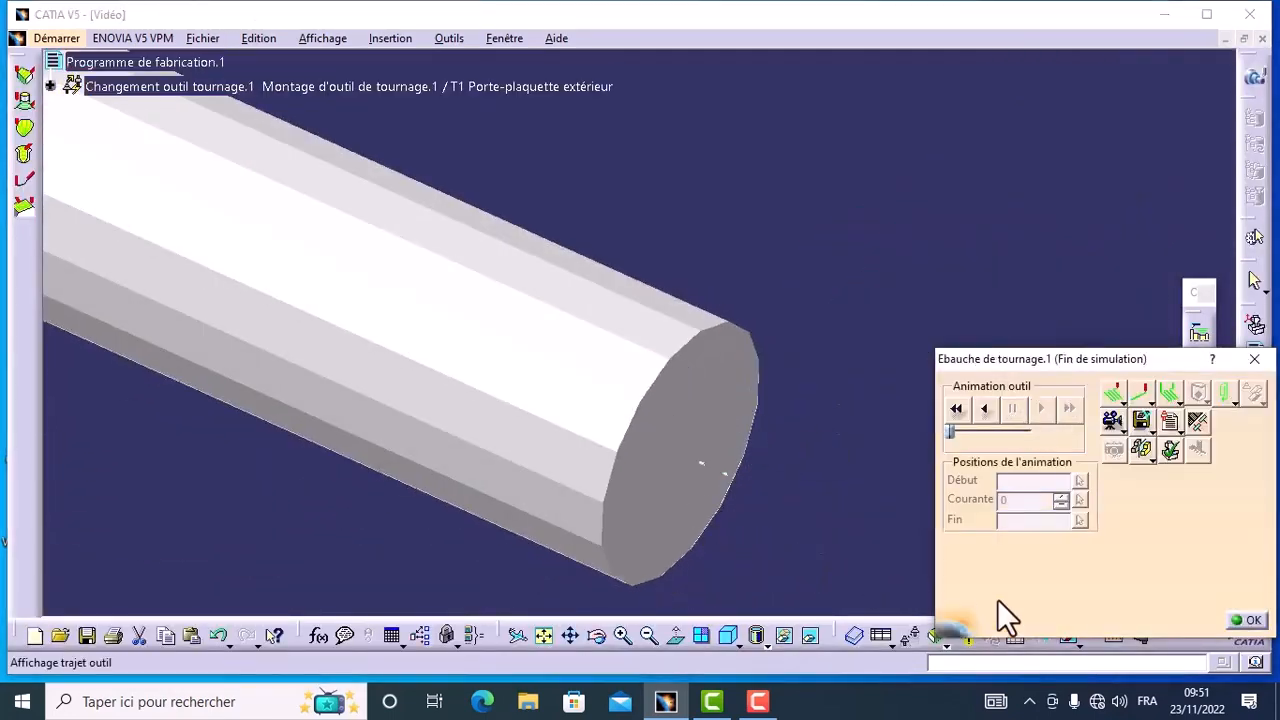
pyautogui.click(1250, 624)
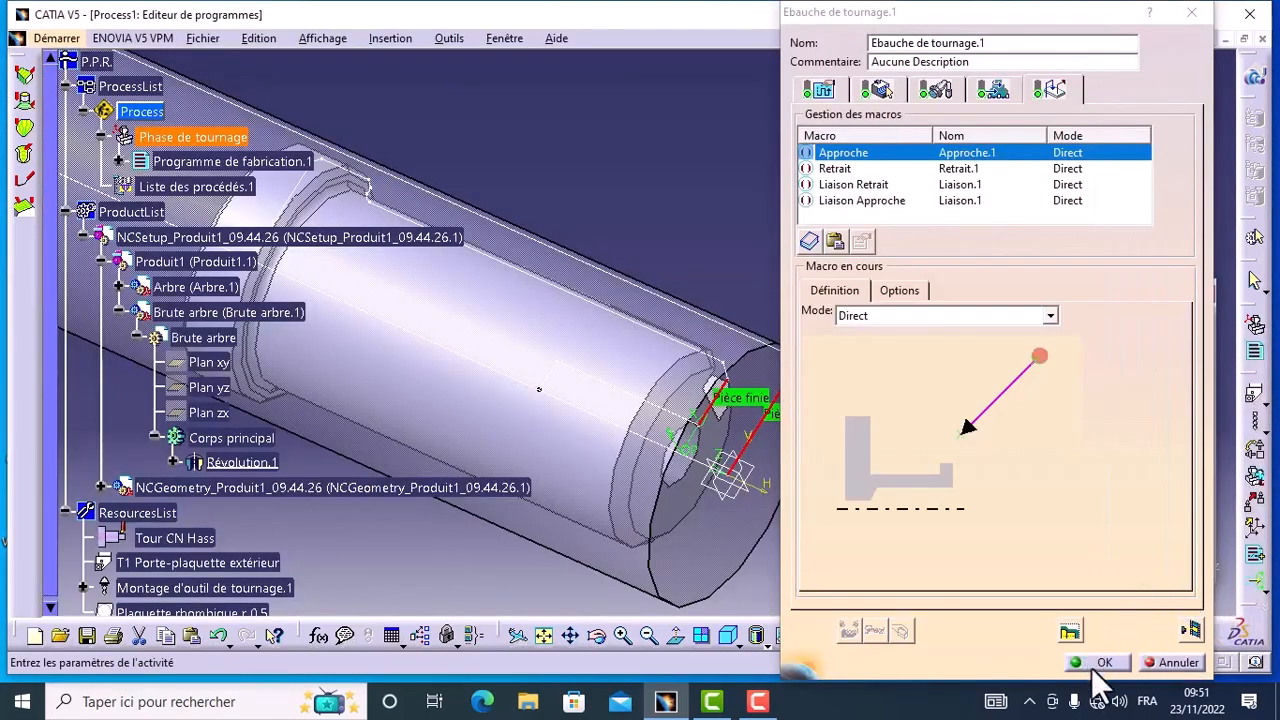
pyautogui.click(1093, 665)
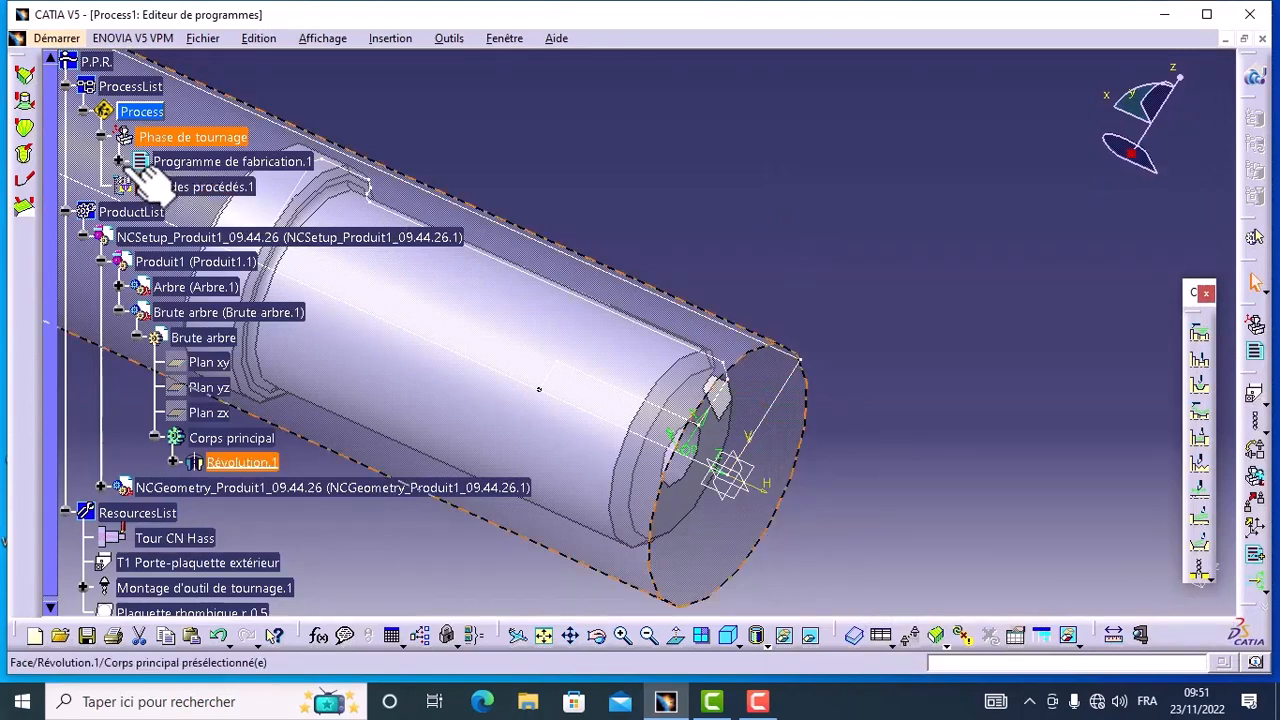
# Step: Collapse the product and resources lists and expand the manufacturing program down to the first roughing operation
pyautogui.click(119, 162)
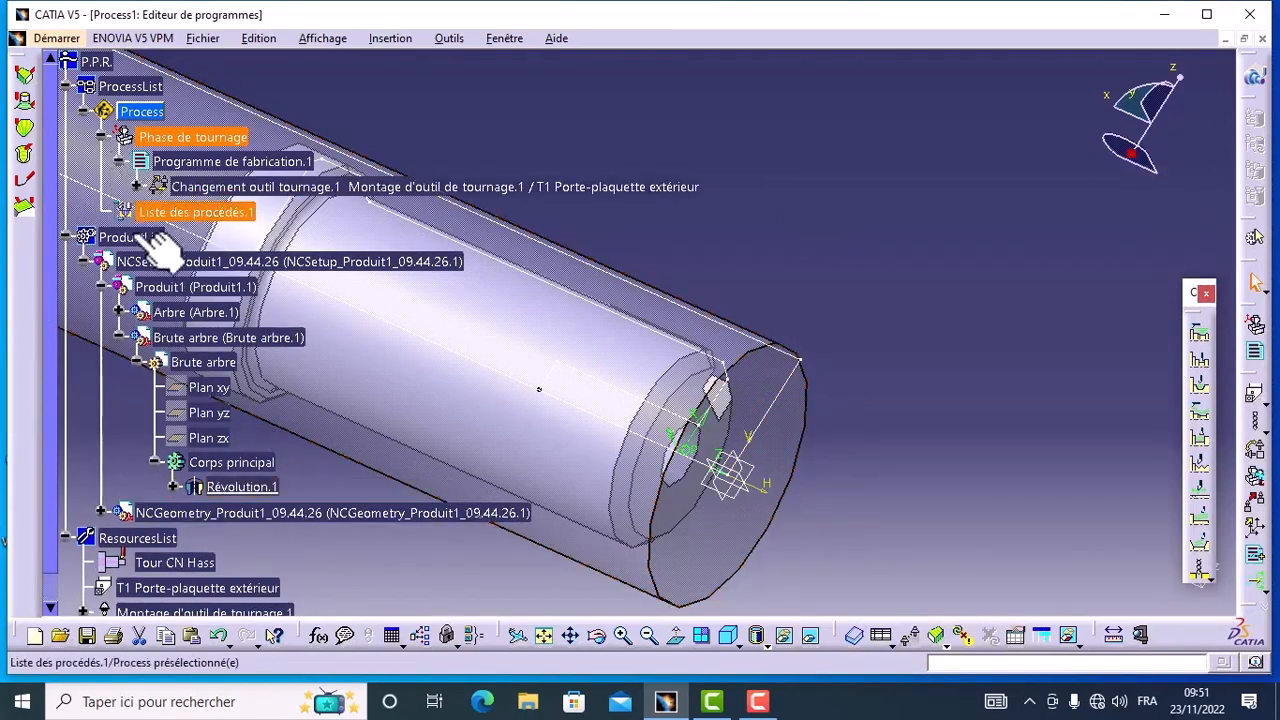
pyautogui.click(80, 246)
pyautogui.click(50, 261)
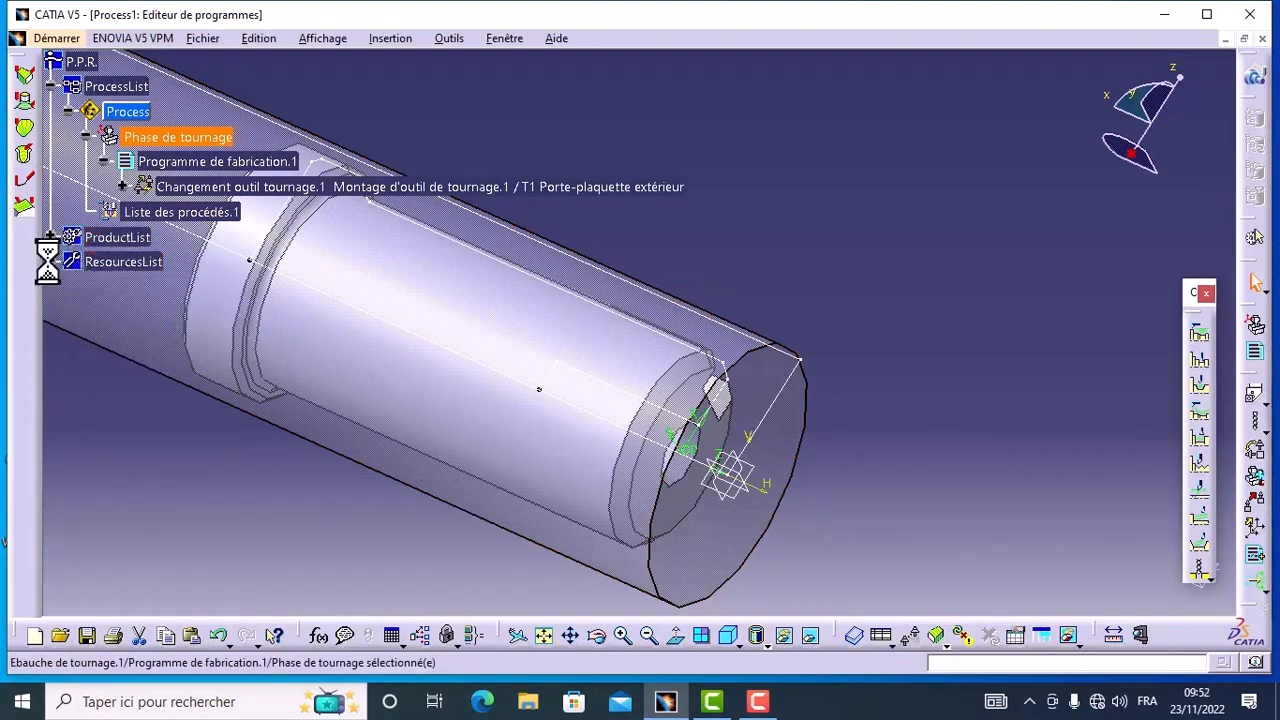
pyautogui.click(123, 187)
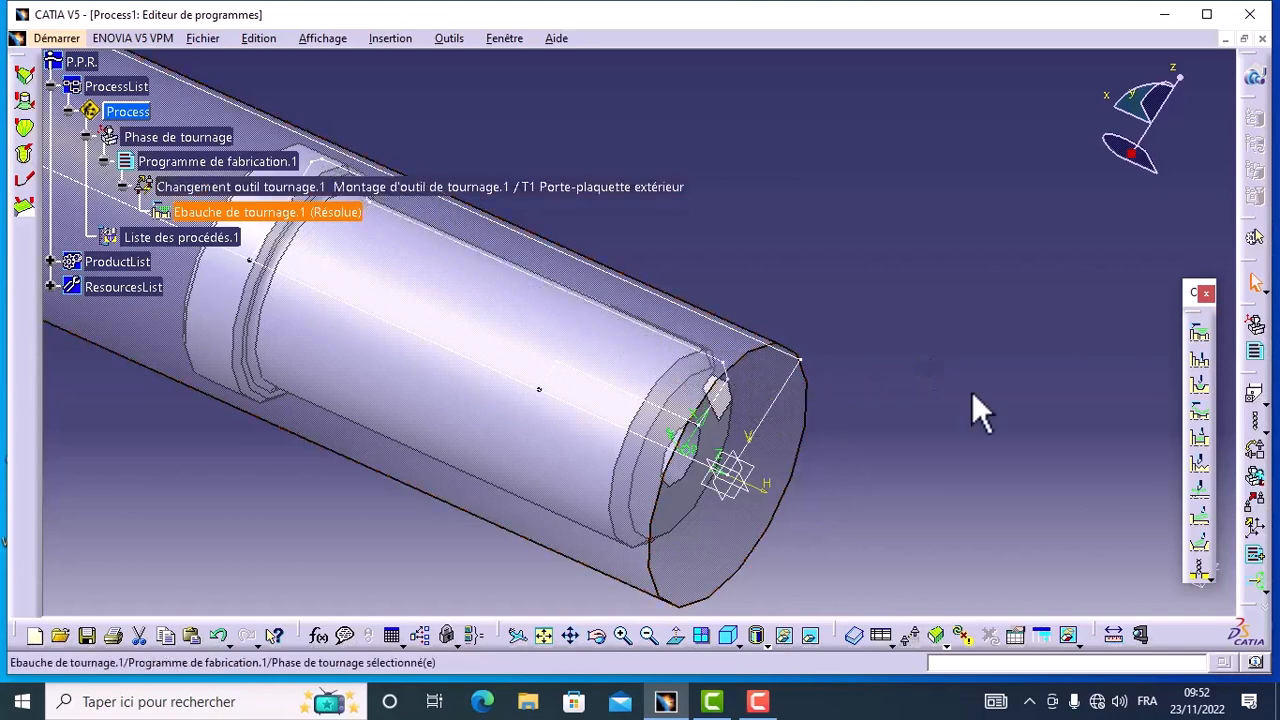
# Step: Create a second turning roughing operation and define its stock profile from the long sketch line along the raw stock's outer diameter
pyautogui.click(1200, 338)
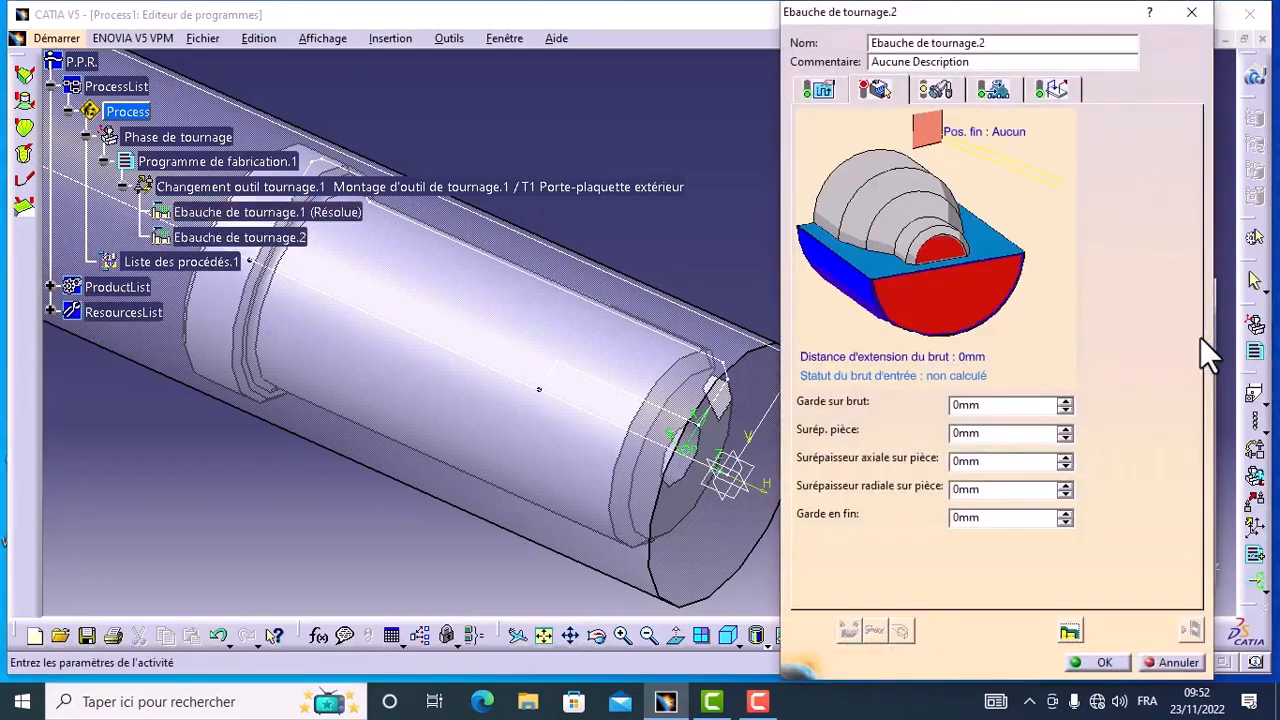
pyautogui.click(948, 316)
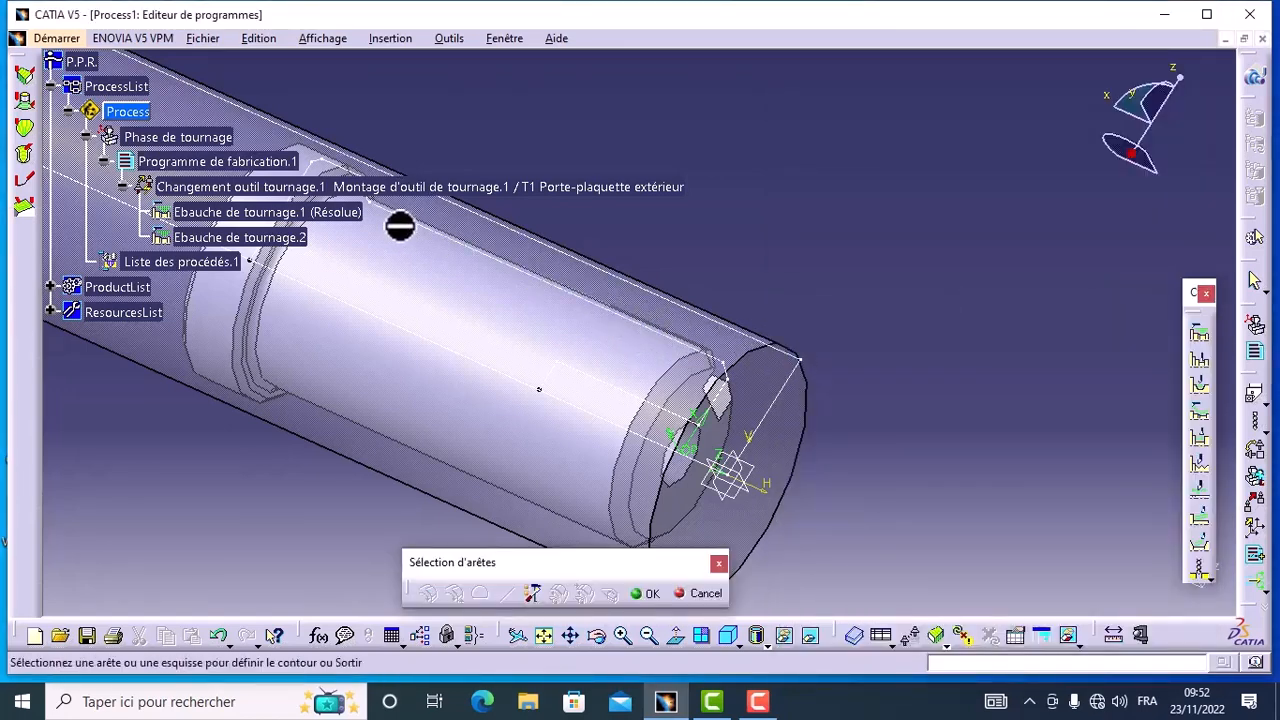
pyautogui.click(730, 331)
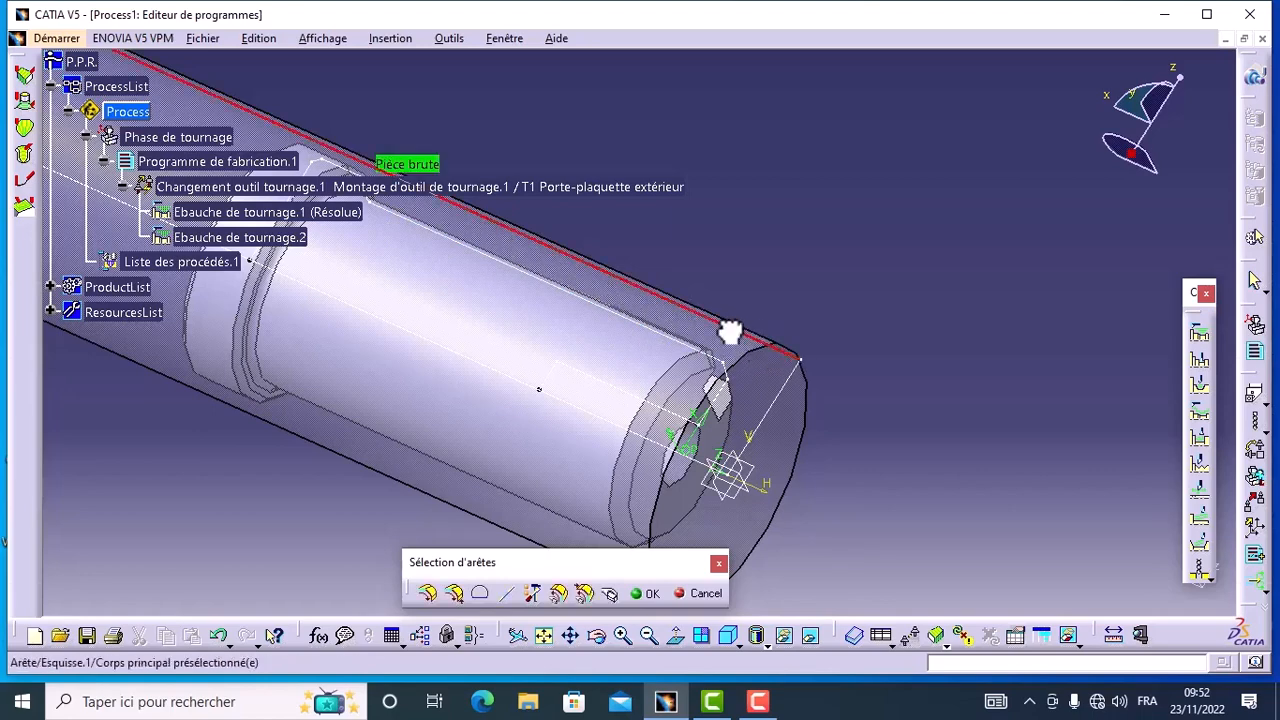
pyautogui.click(646, 593)
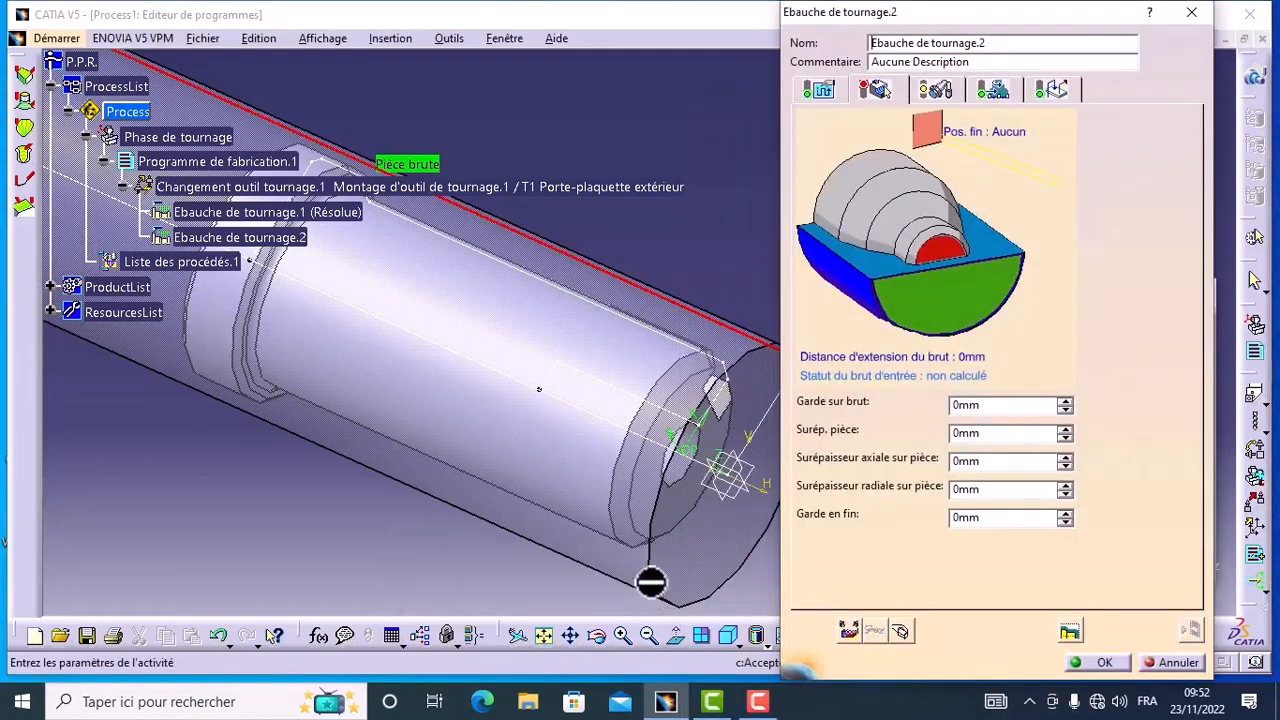
# Step: Hide the raw stock body to leave the finished shaft exposed
pyautogui.rightClick(416, 466)
pyautogui.click(464, 524)
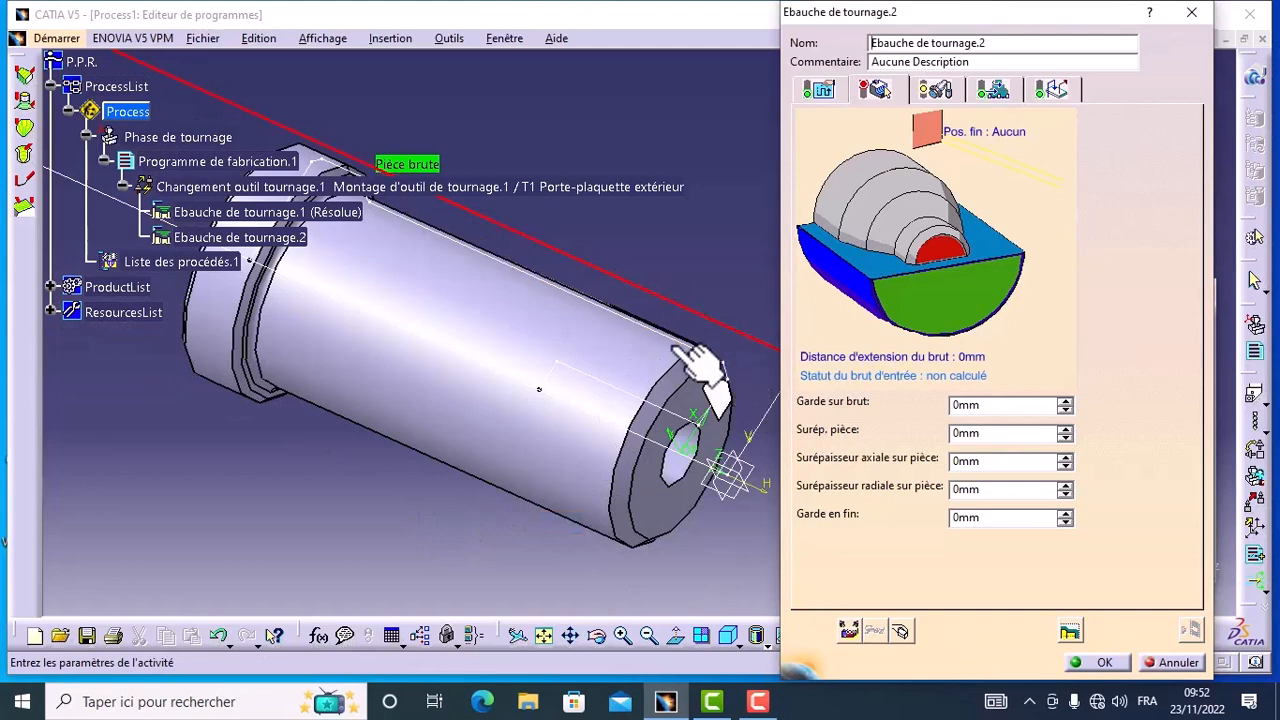
pyautogui.click(578, 650)
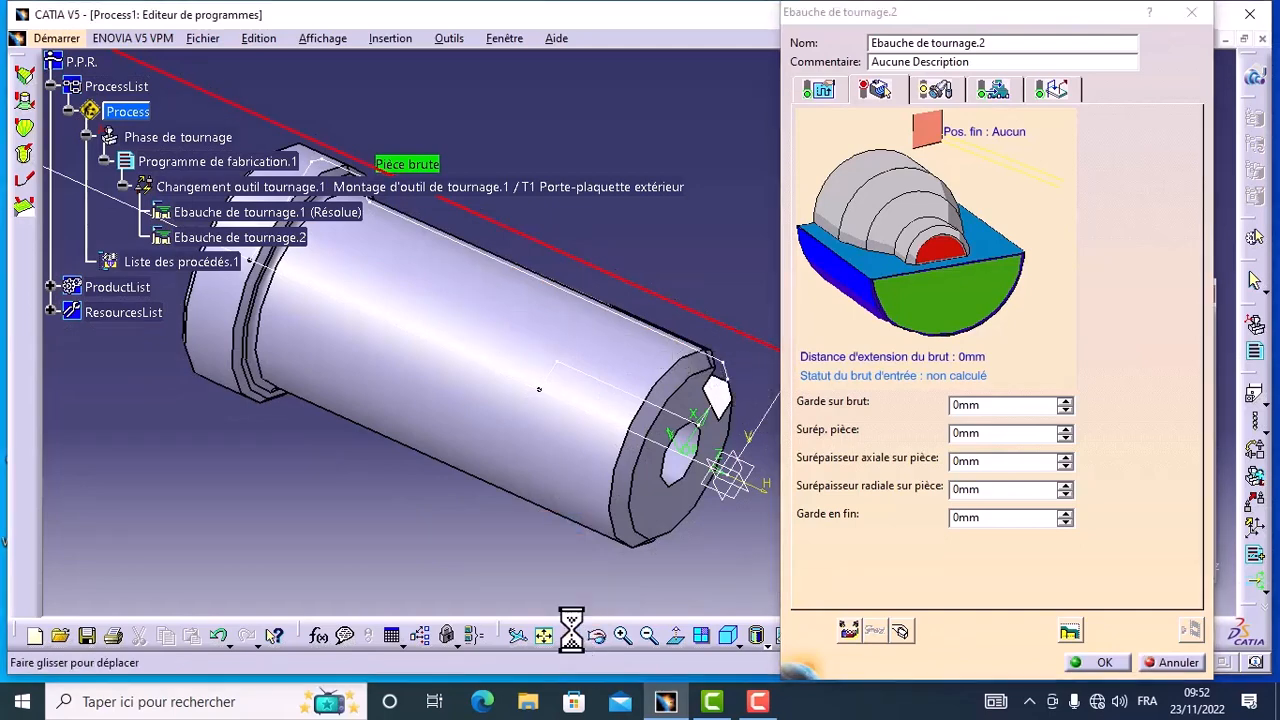
pyautogui.moveTo(423, 343); pyautogui.dragTo(391, 433)
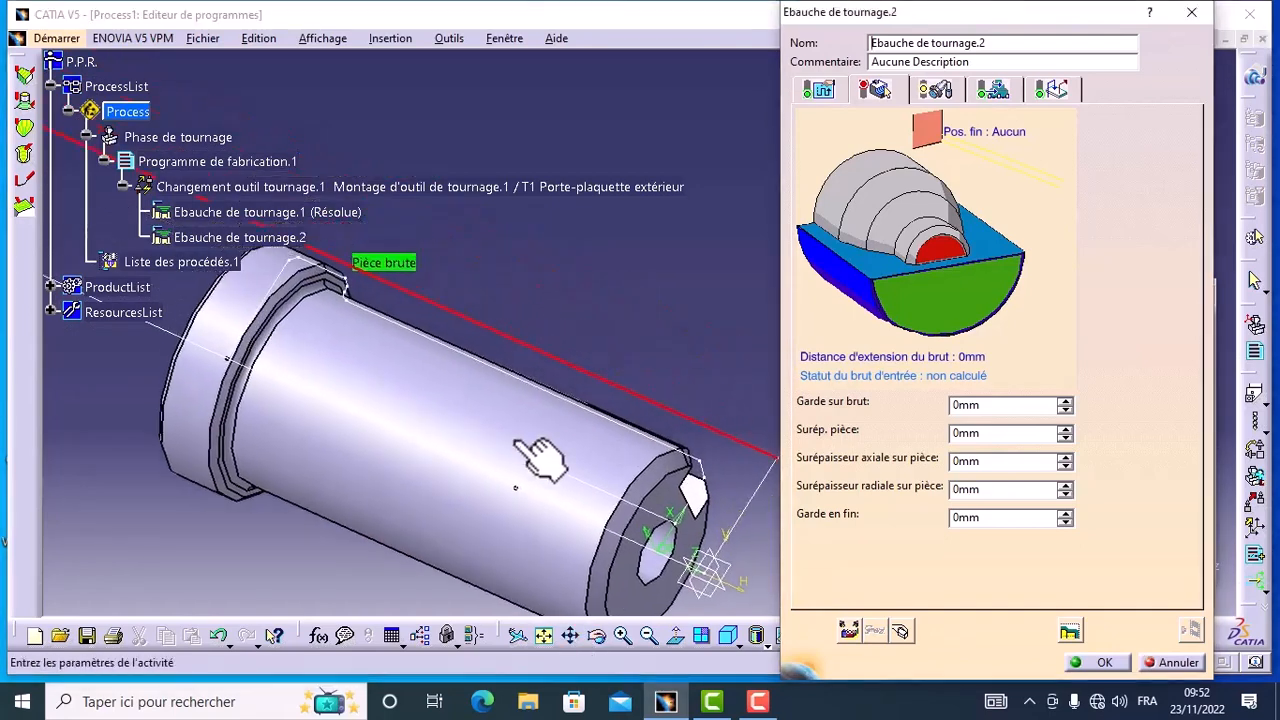
# Step: Select the shaft's front chamfer and outer cylinder sketch lines as the finished part profile and propagate it along the connected edges
pyautogui.click(948, 262)
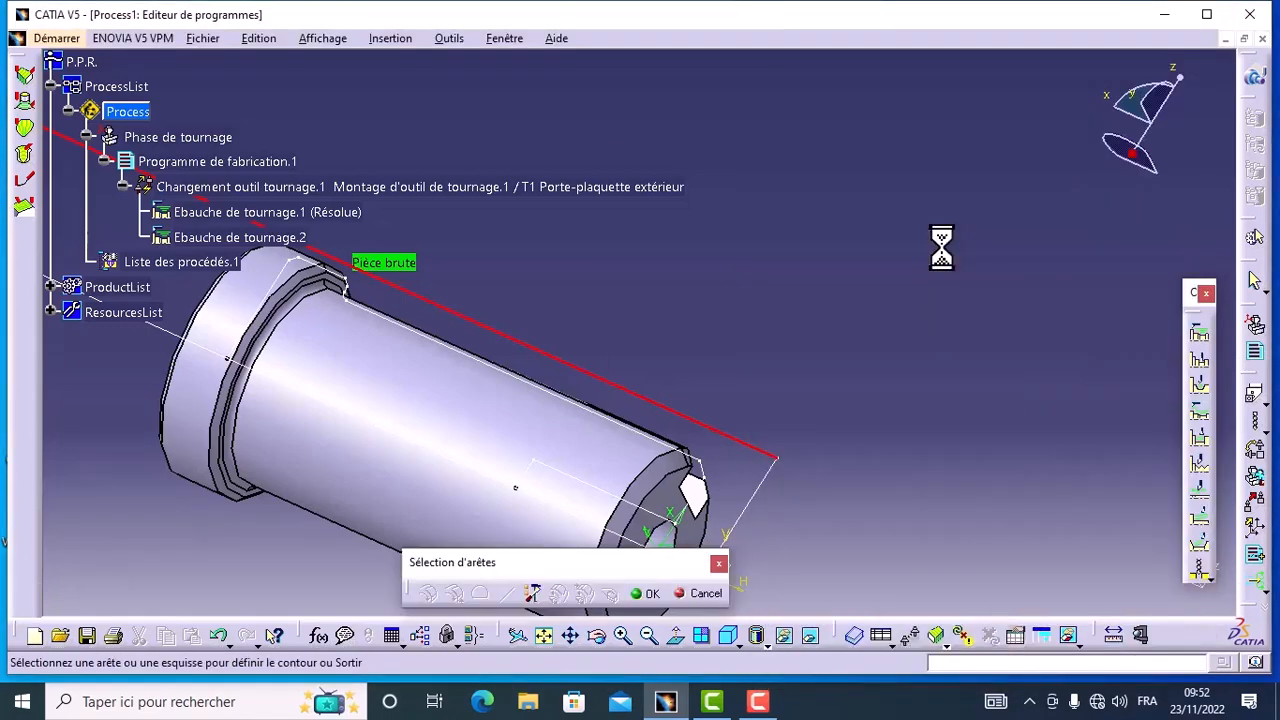
pyautogui.click(700, 466)
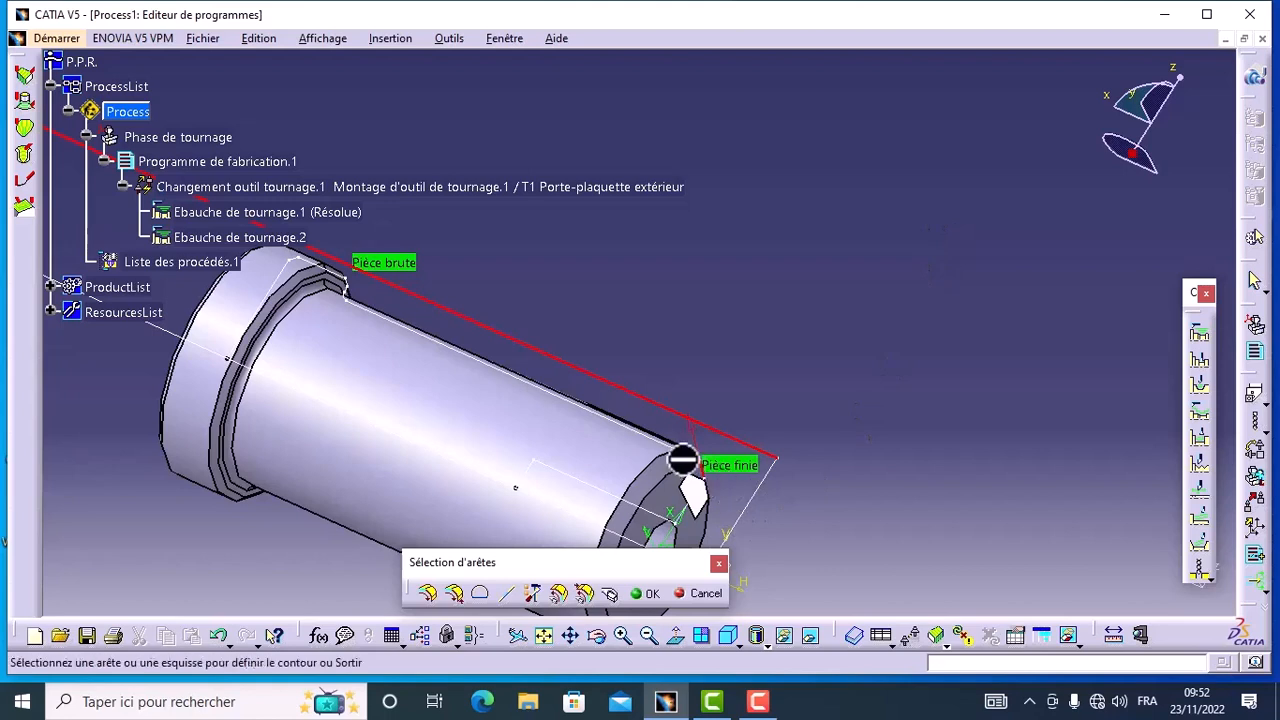
pyautogui.click(692, 453)
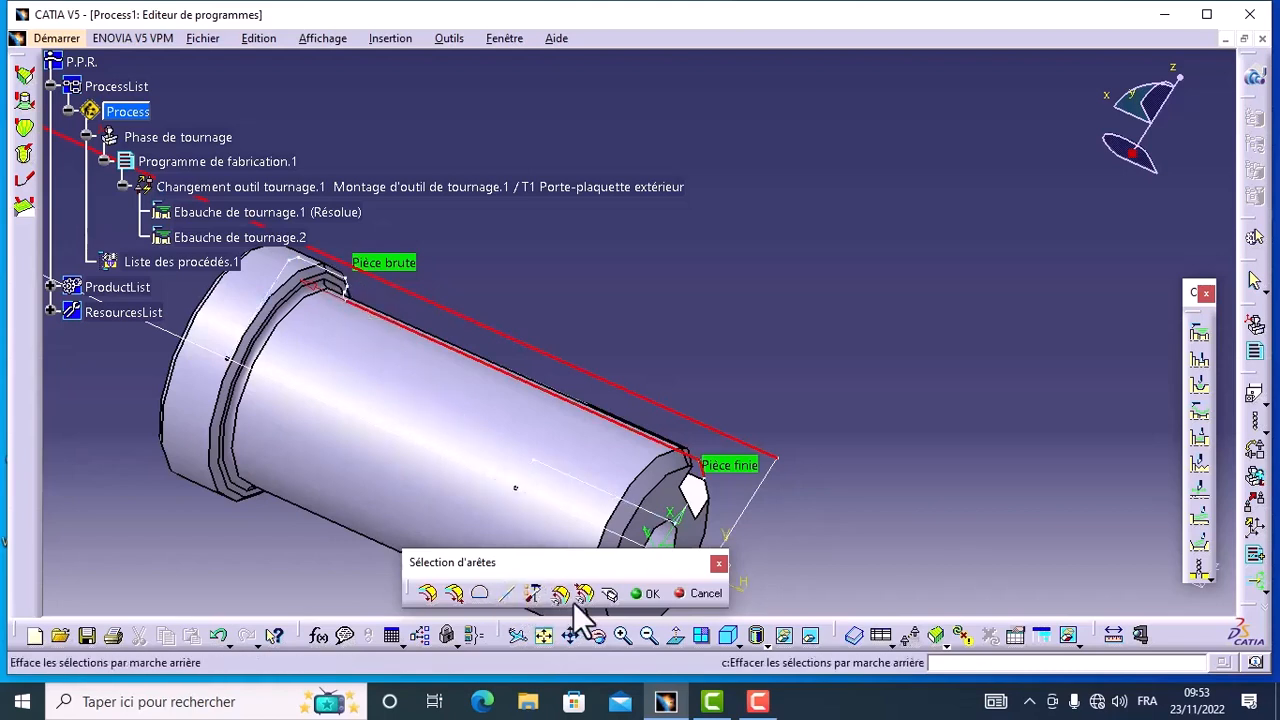
pyautogui.click(456, 593)
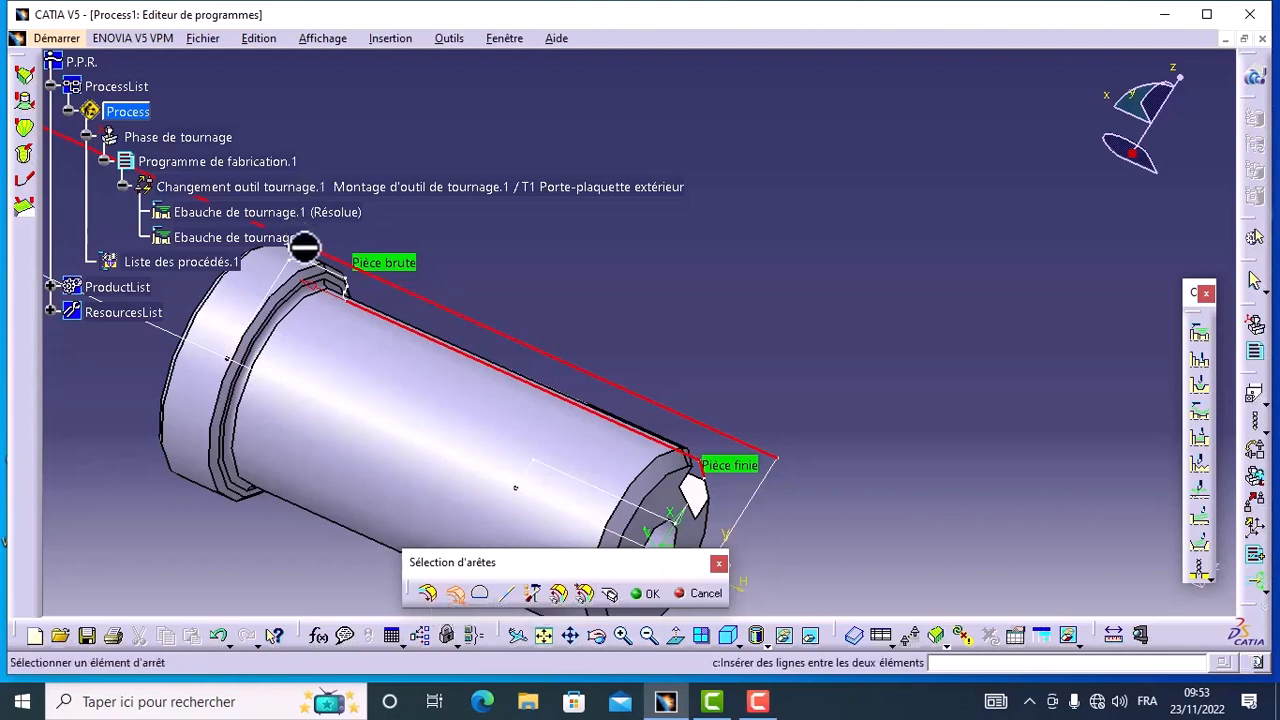
pyautogui.click(430, 594)
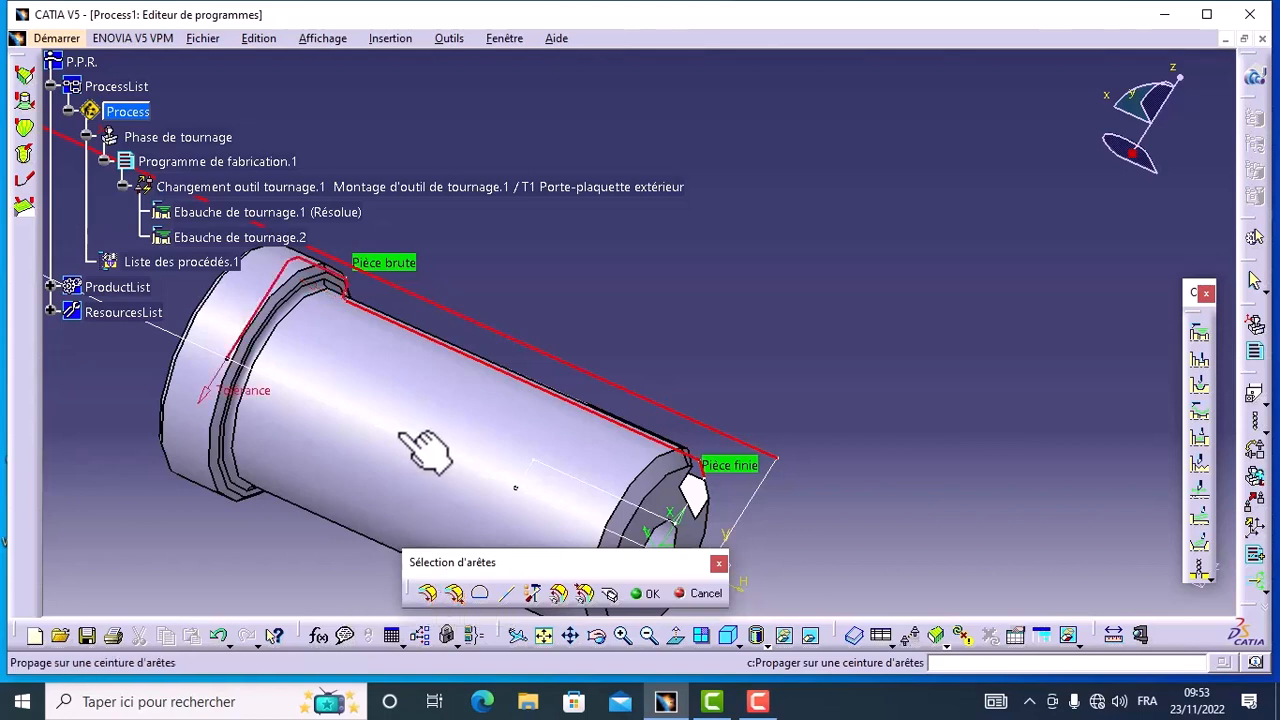
pyautogui.moveTo(529, 572); pyautogui.dragTo(711, 550)
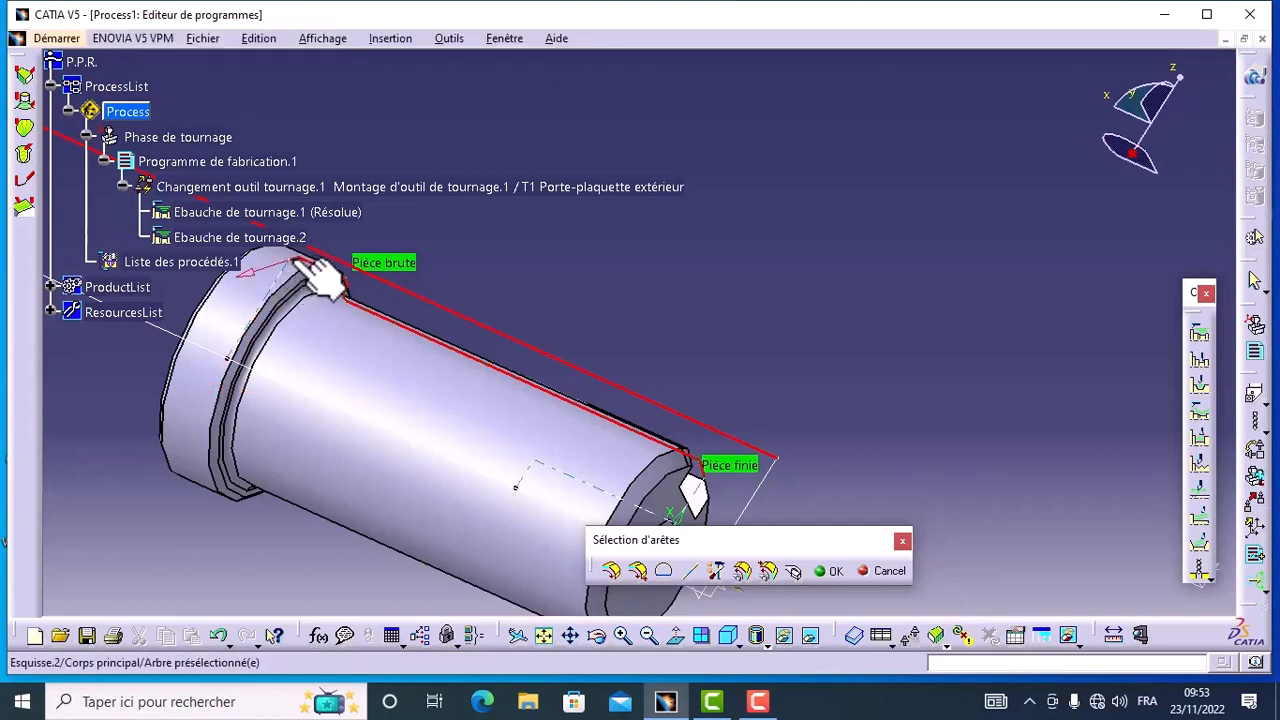
# Step: Remove the surplus edges backward until the finished part profile ends on the collar's outer diameter, and accept the profile
pyautogui.click(305, 280)
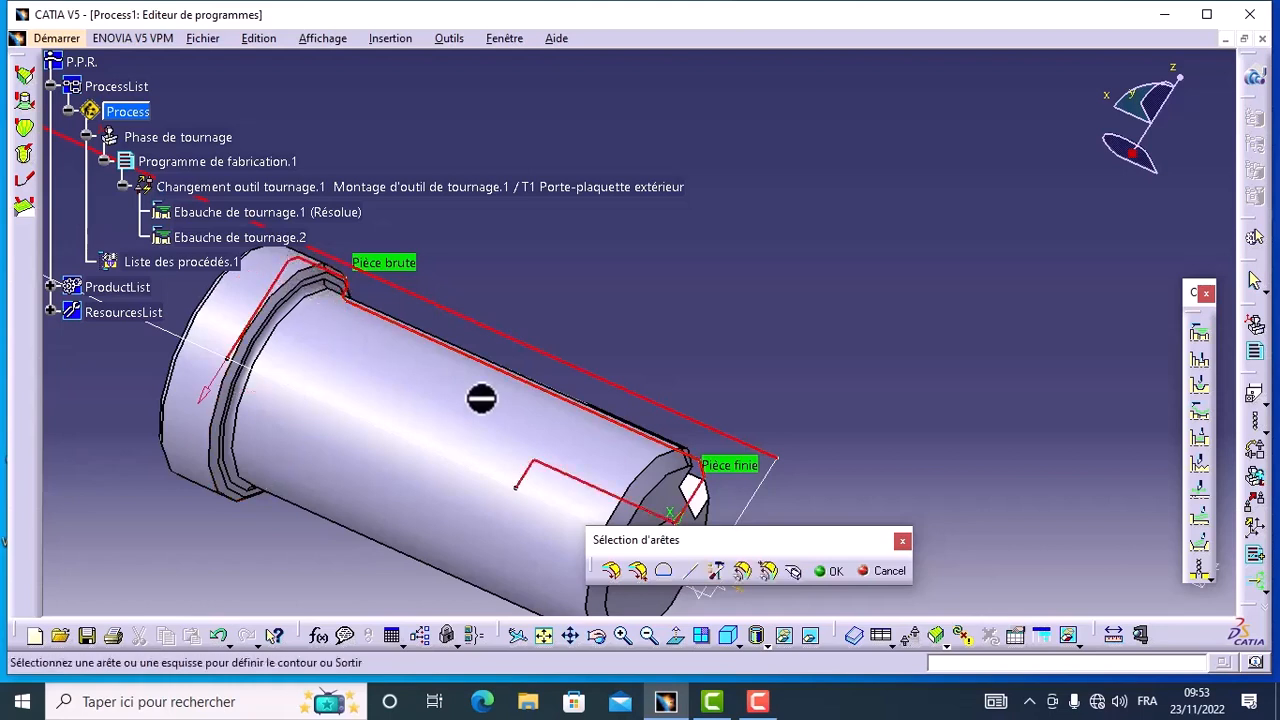
pyautogui.click(744, 572)
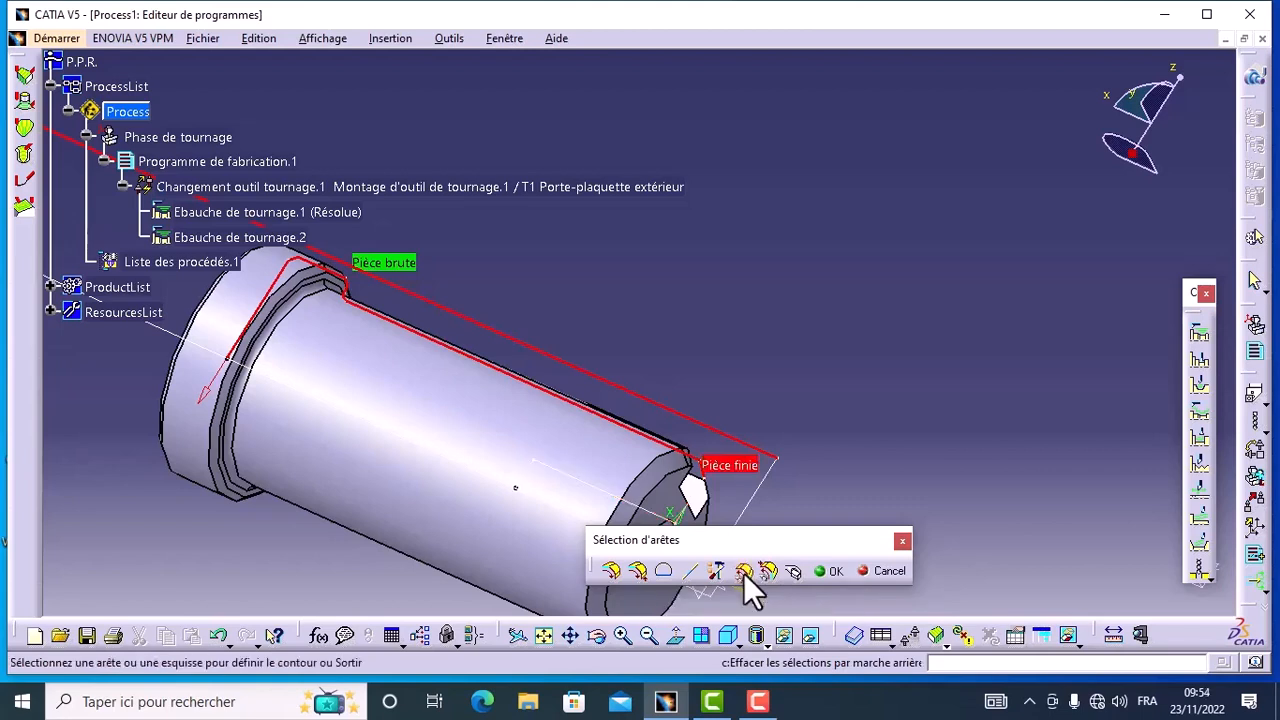
pyautogui.click(744, 572)
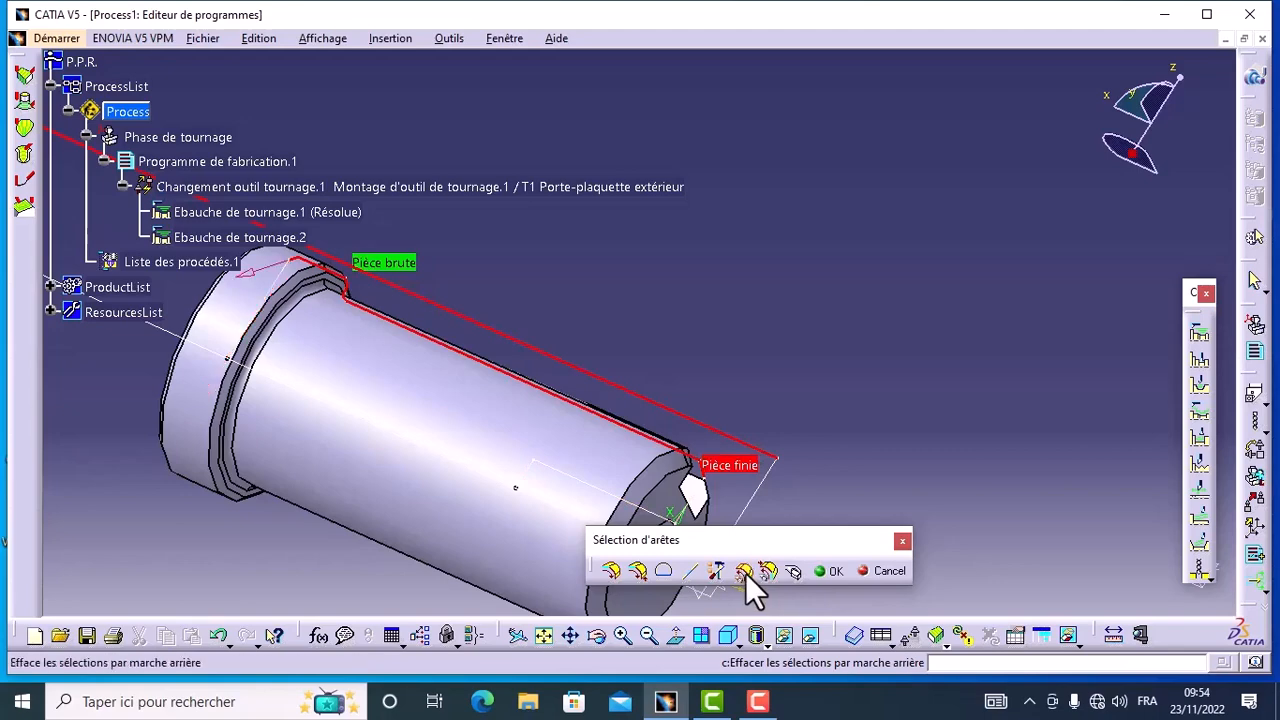
pyautogui.click(745, 573)
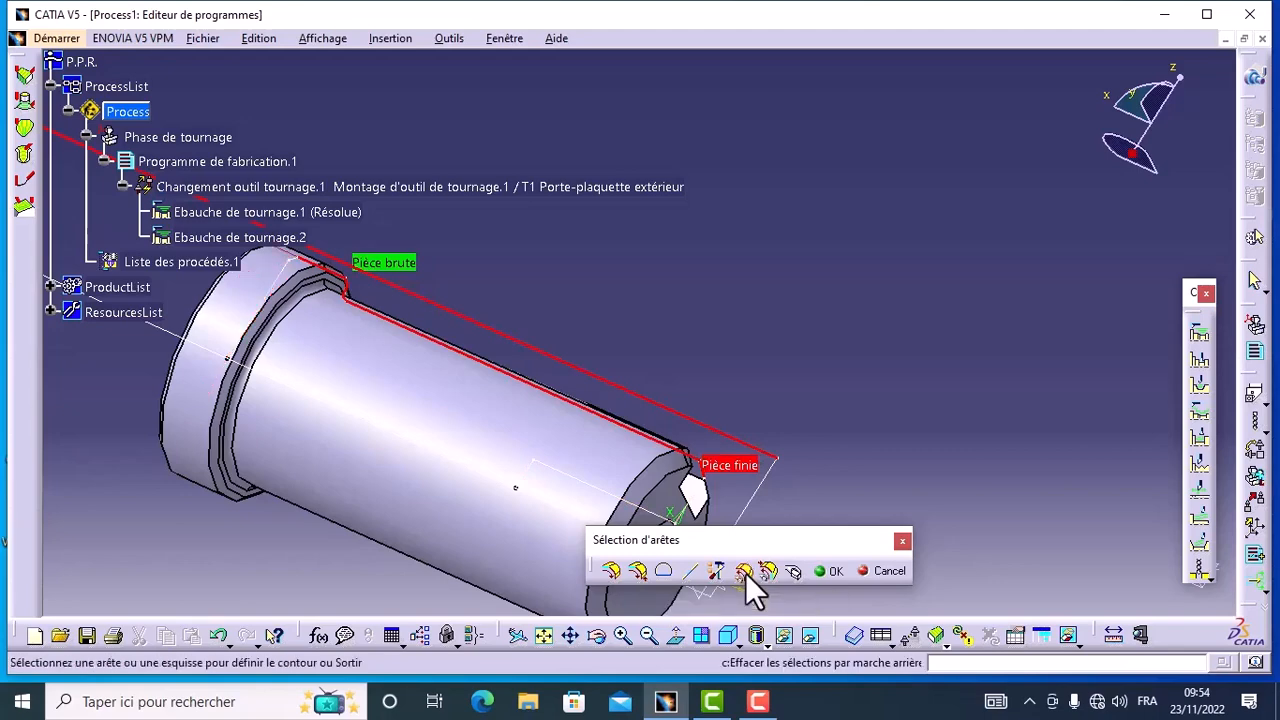
pyautogui.click(820, 573)
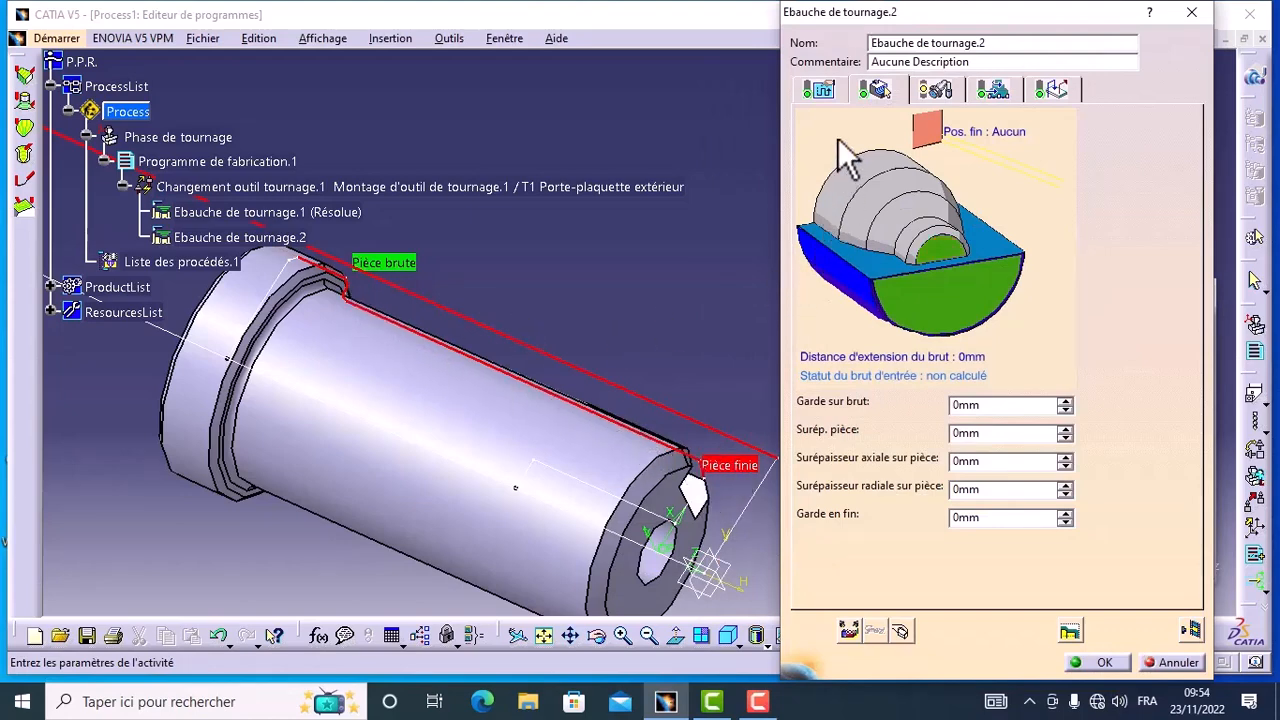
# Step: Set the second roughing operation's strategy to Chariotage mode with a maximum cutting depth of 1 mm and Externe orientation
pyautogui.click(822, 92)
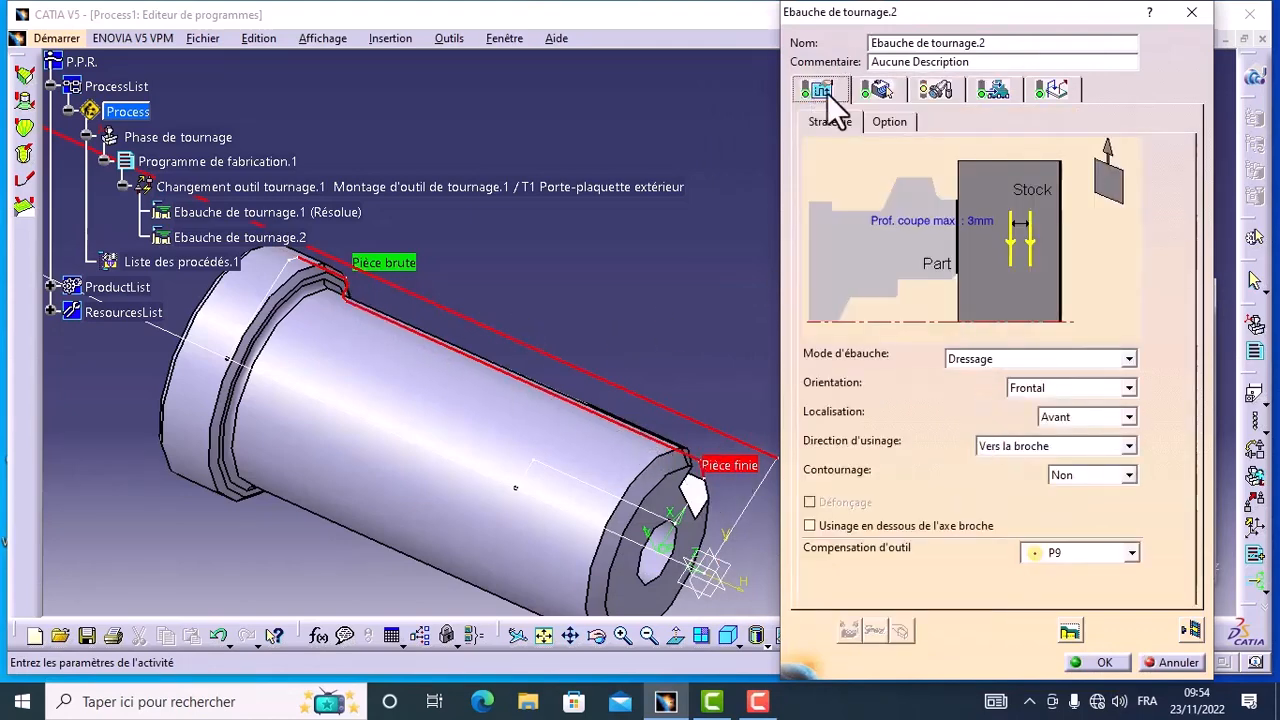
pyautogui.click(1129, 359)
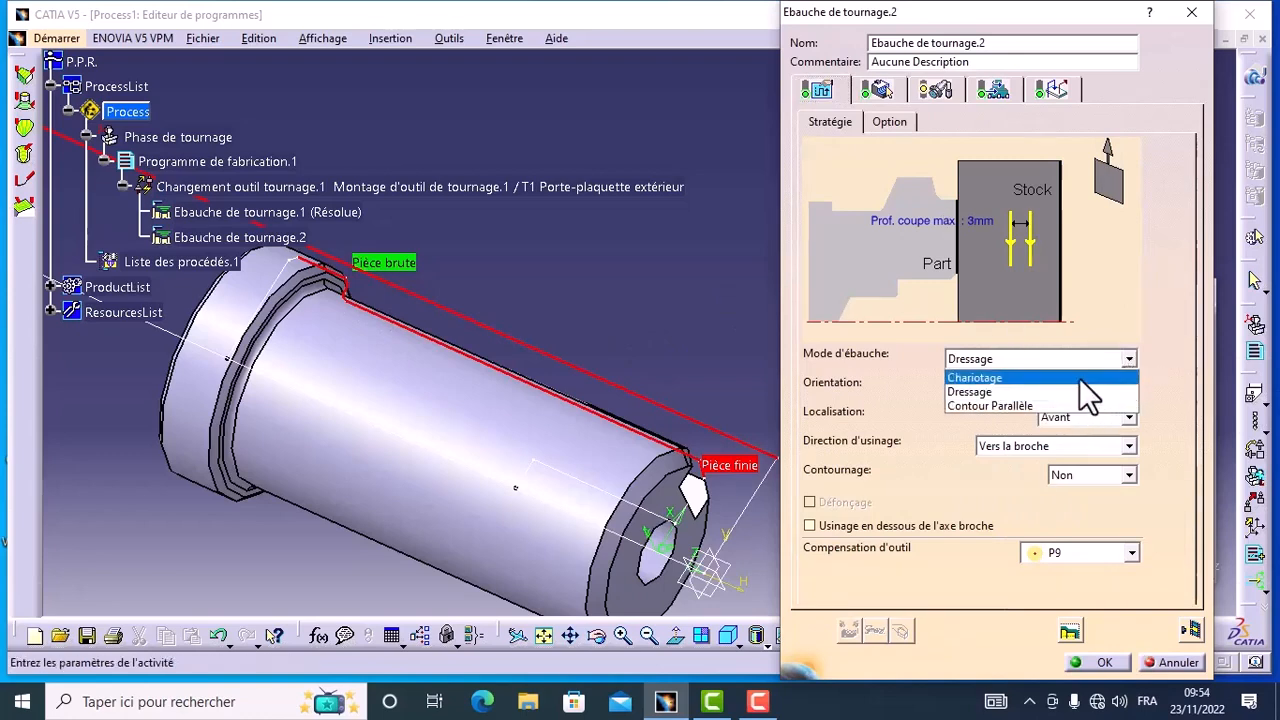
pyautogui.click(1079, 378)
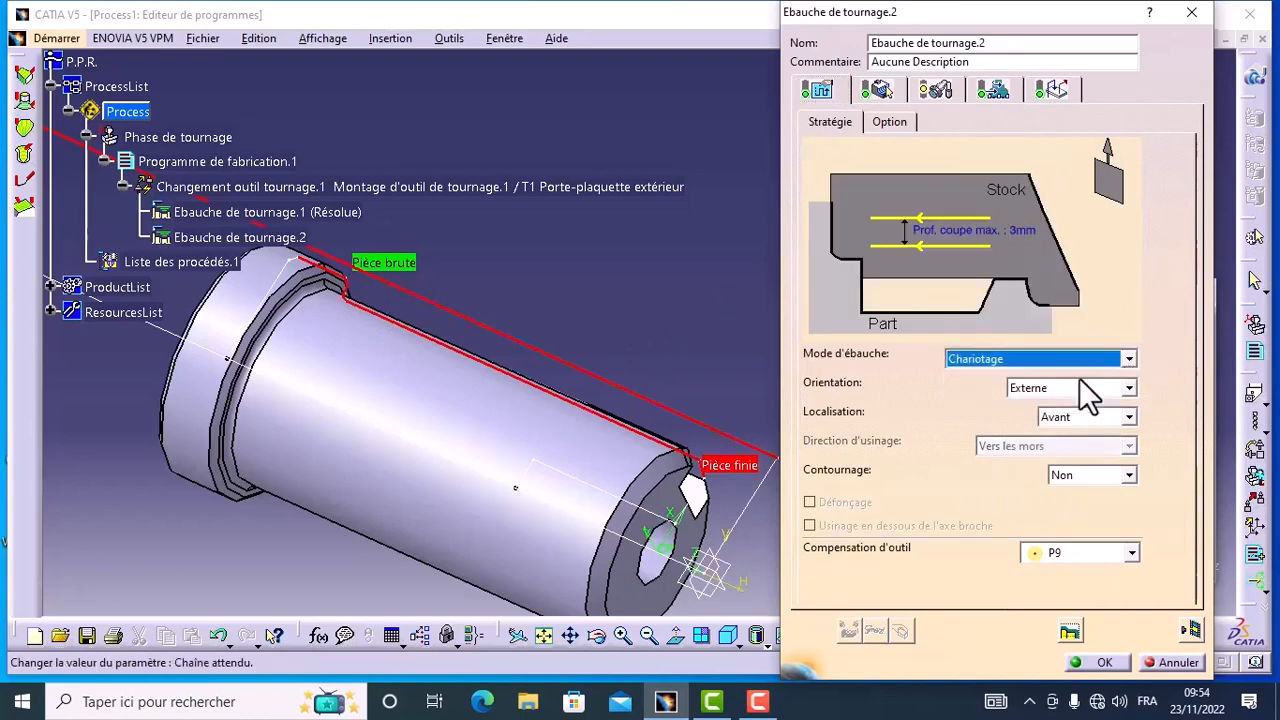
pyautogui.doubleClick(958, 250)
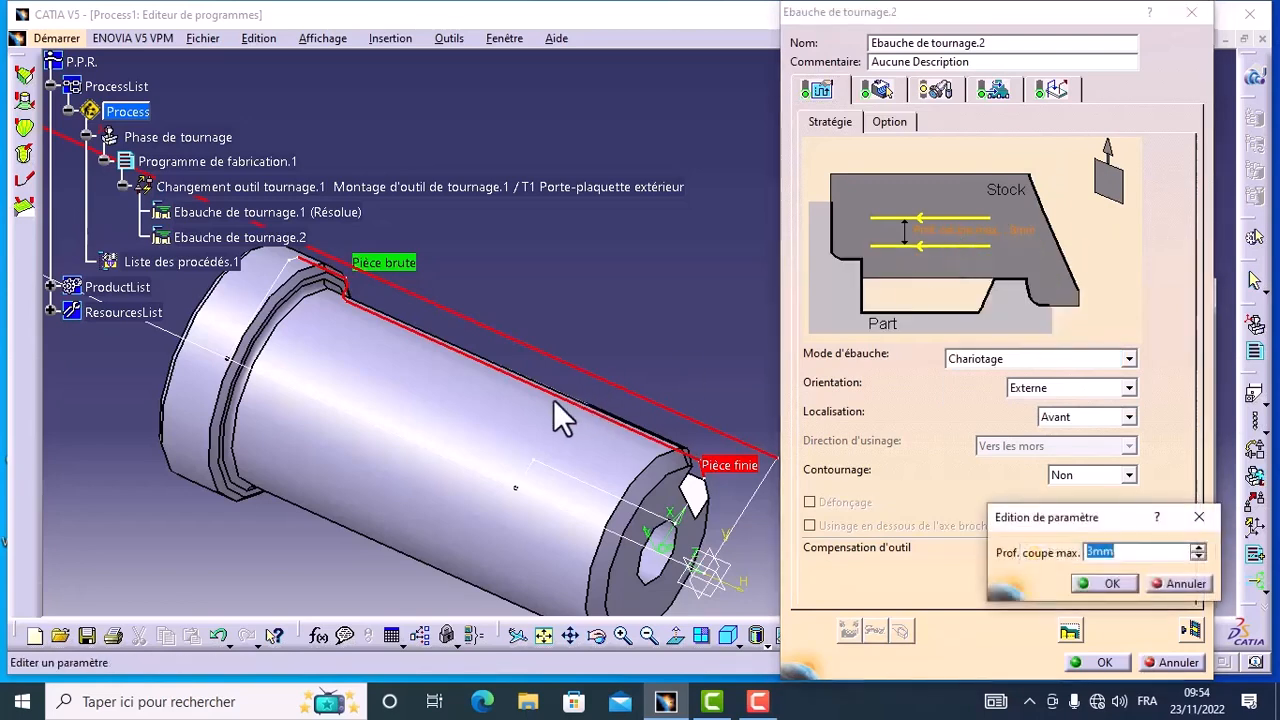
pyautogui.click(1097, 551)
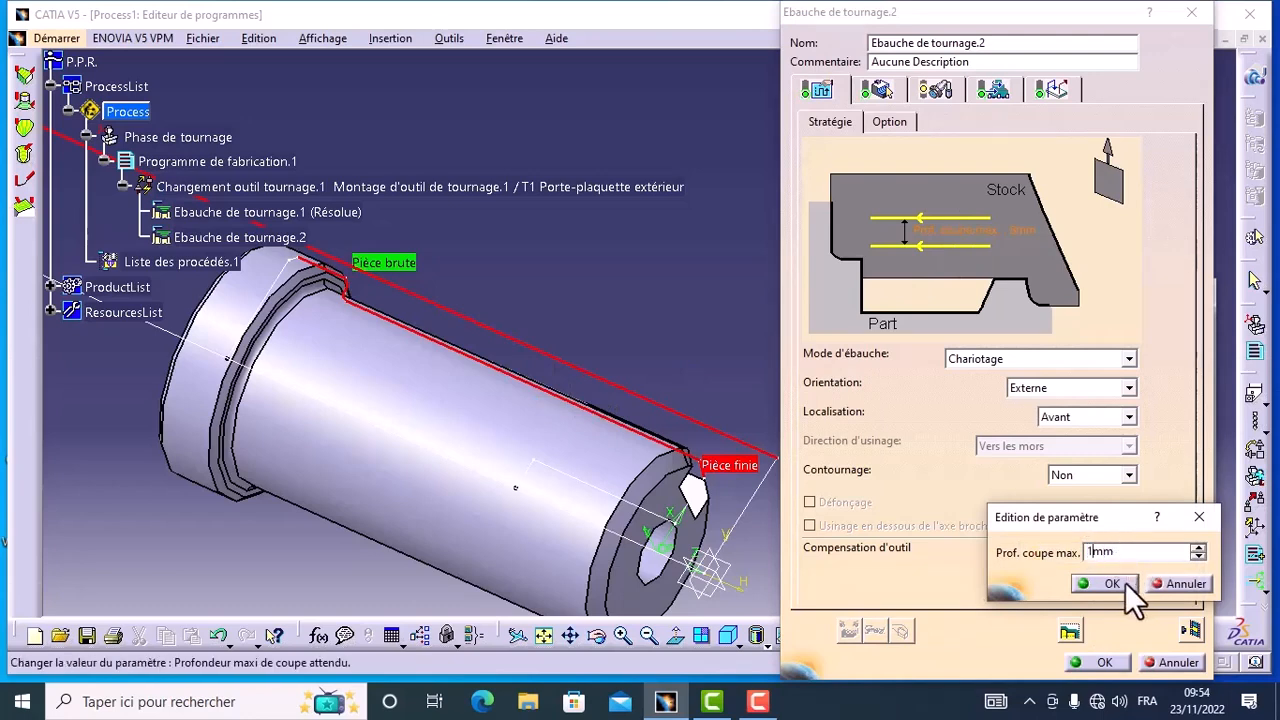
pyautogui.click(1122, 583)
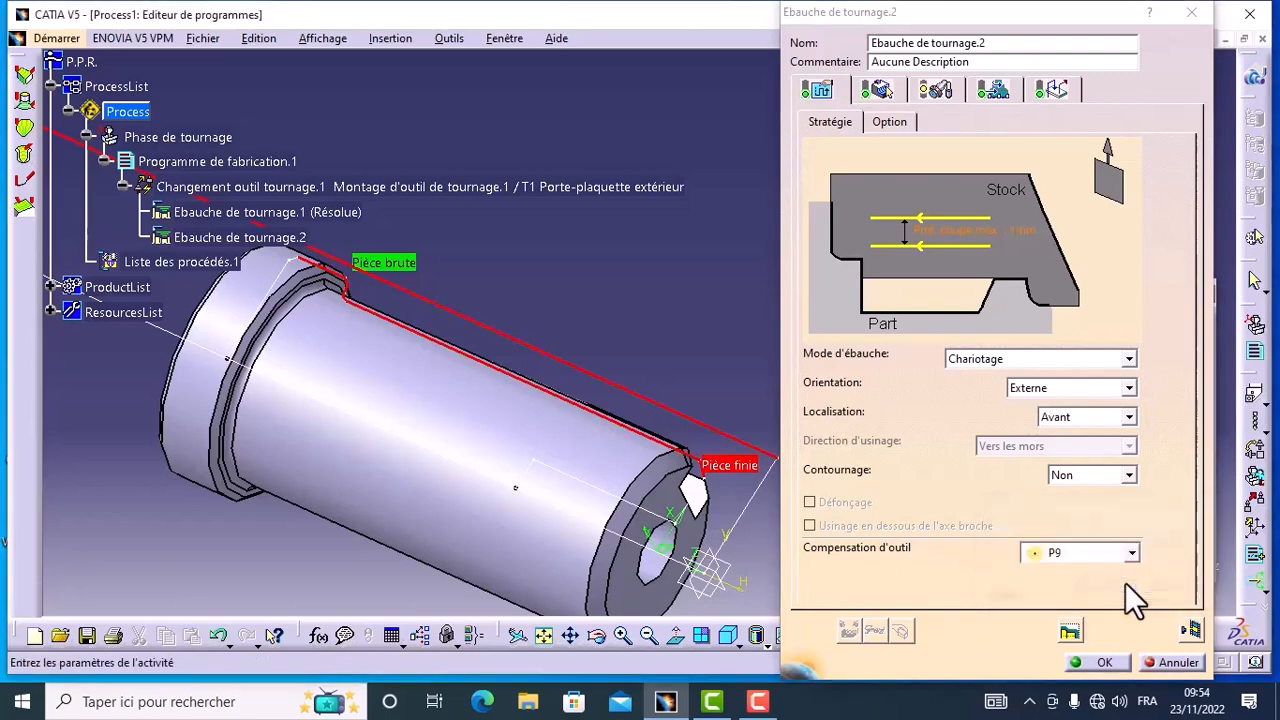
pyautogui.click(1130, 394)
pyautogui.click(1131, 398)
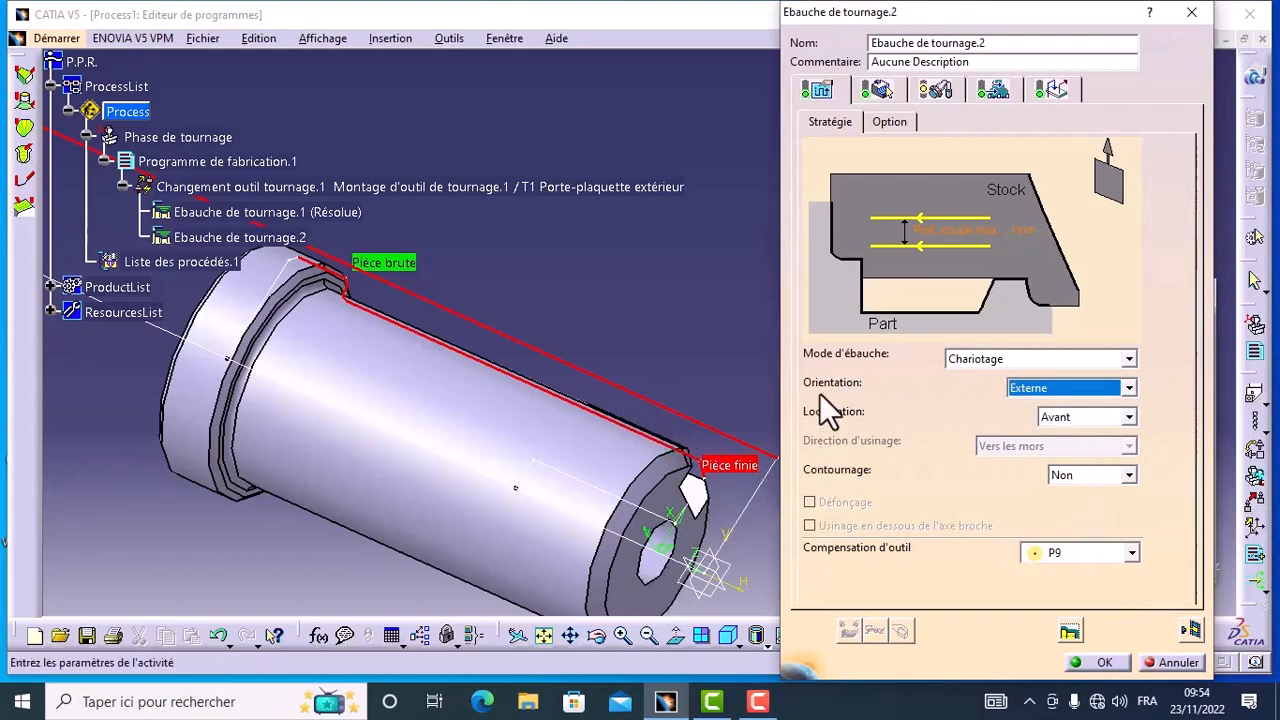
# Step: Check the roughing operation's tool, insert, feeds and macros, then run its material removal video simulation and accept the operation
pyautogui.click(933, 92)
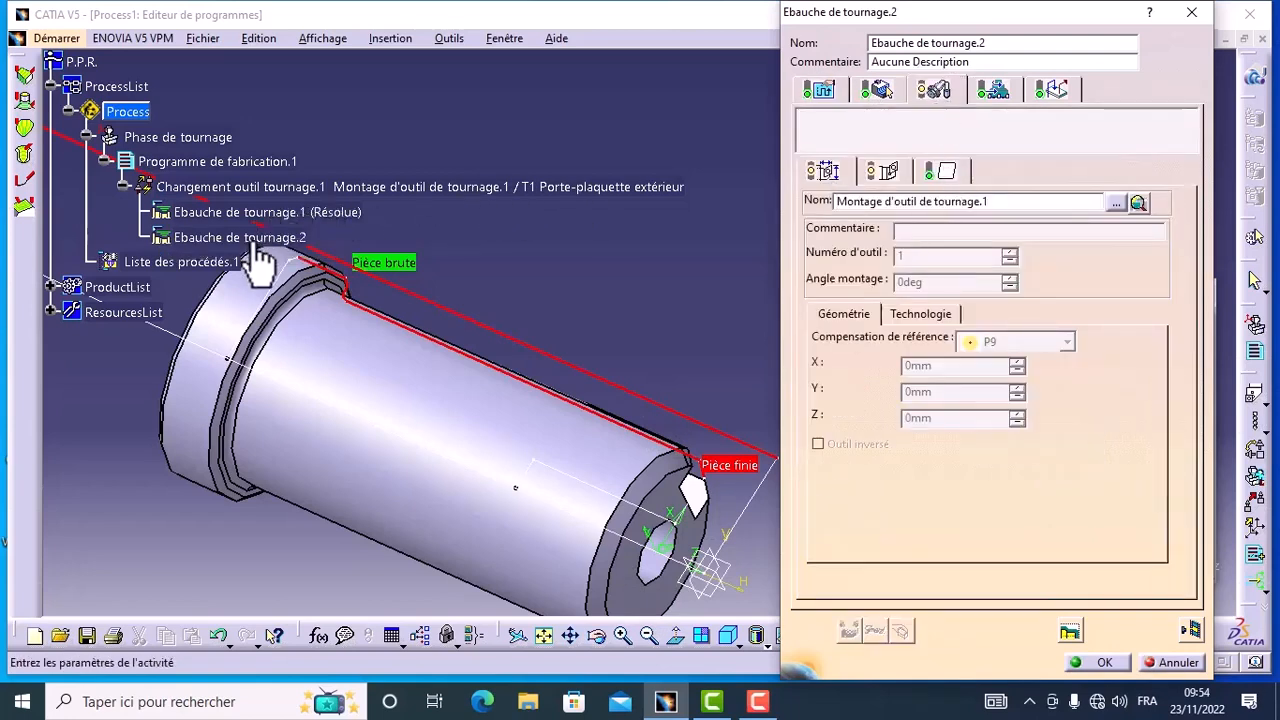
pyautogui.click(946, 172)
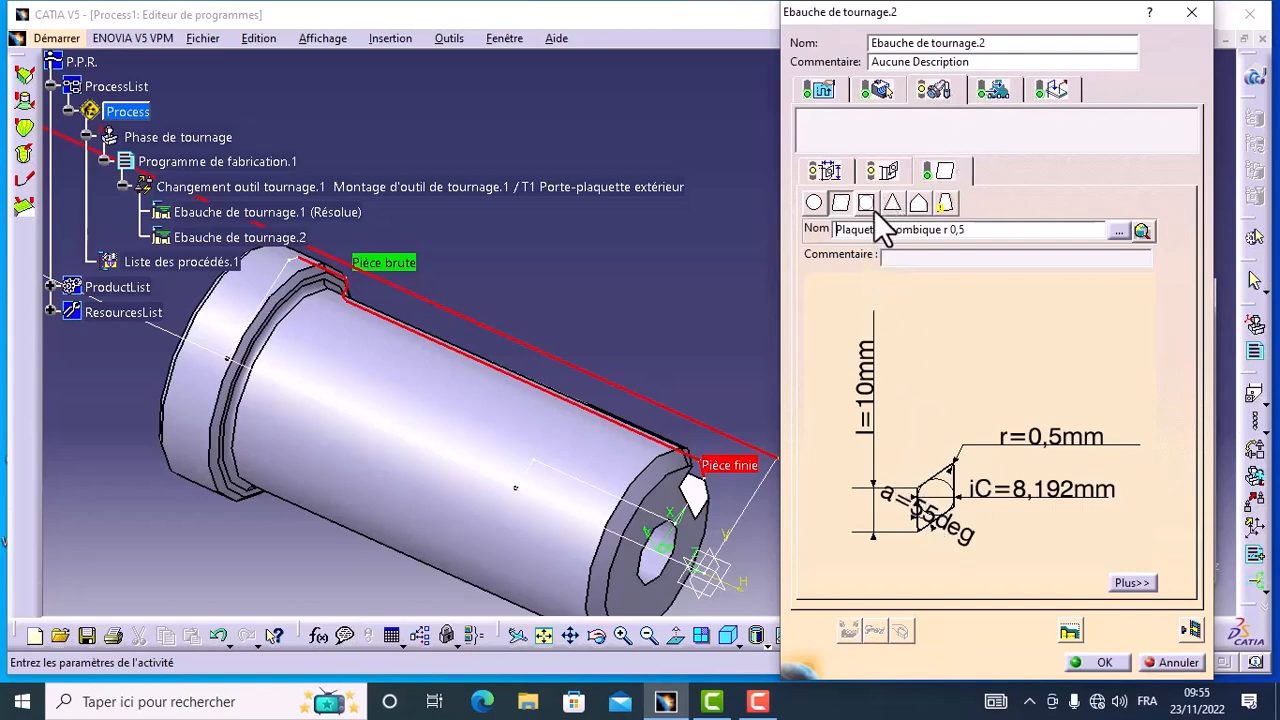
pyautogui.click(992, 90)
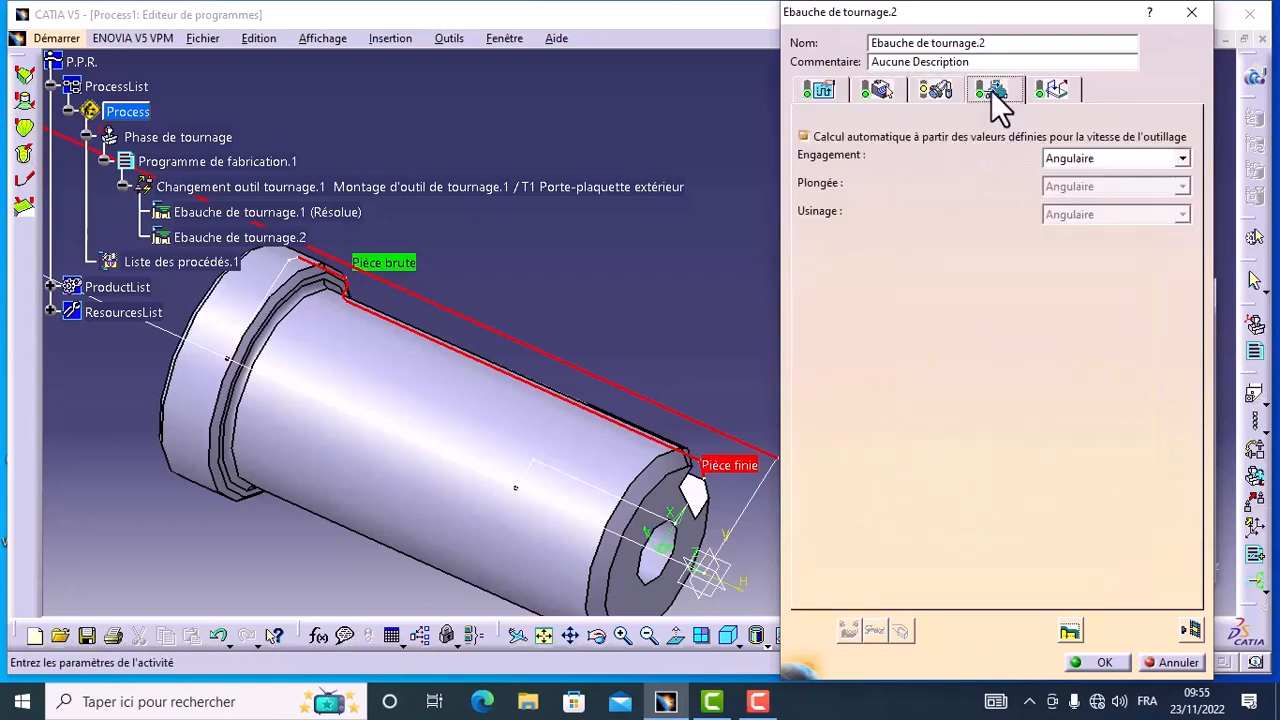
pyautogui.click(1051, 90)
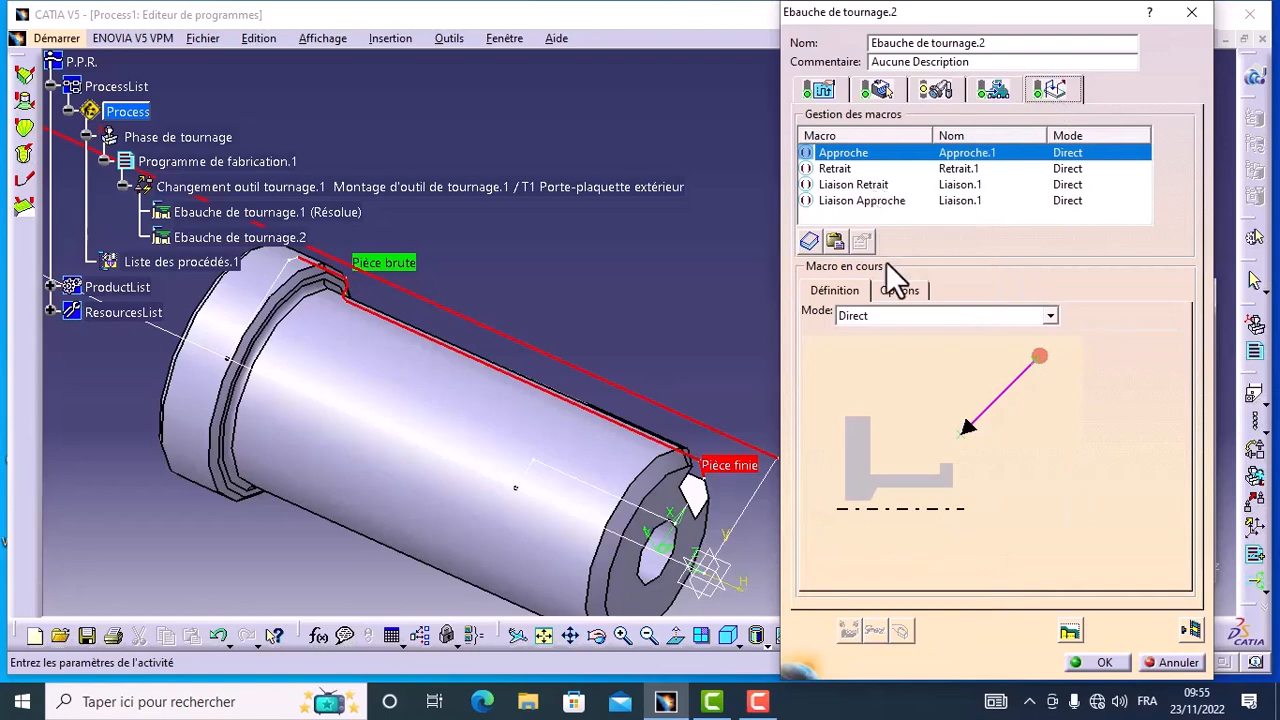
pyautogui.click(1192, 631)
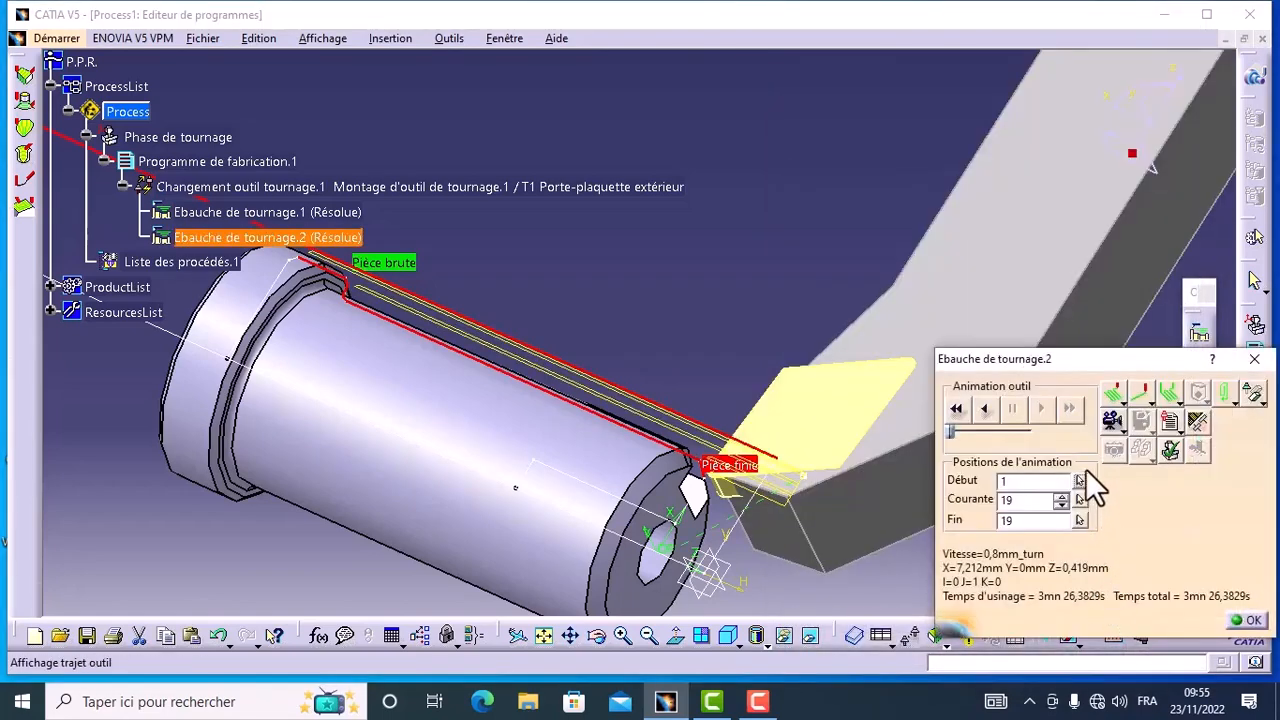
pyautogui.click(1120, 432)
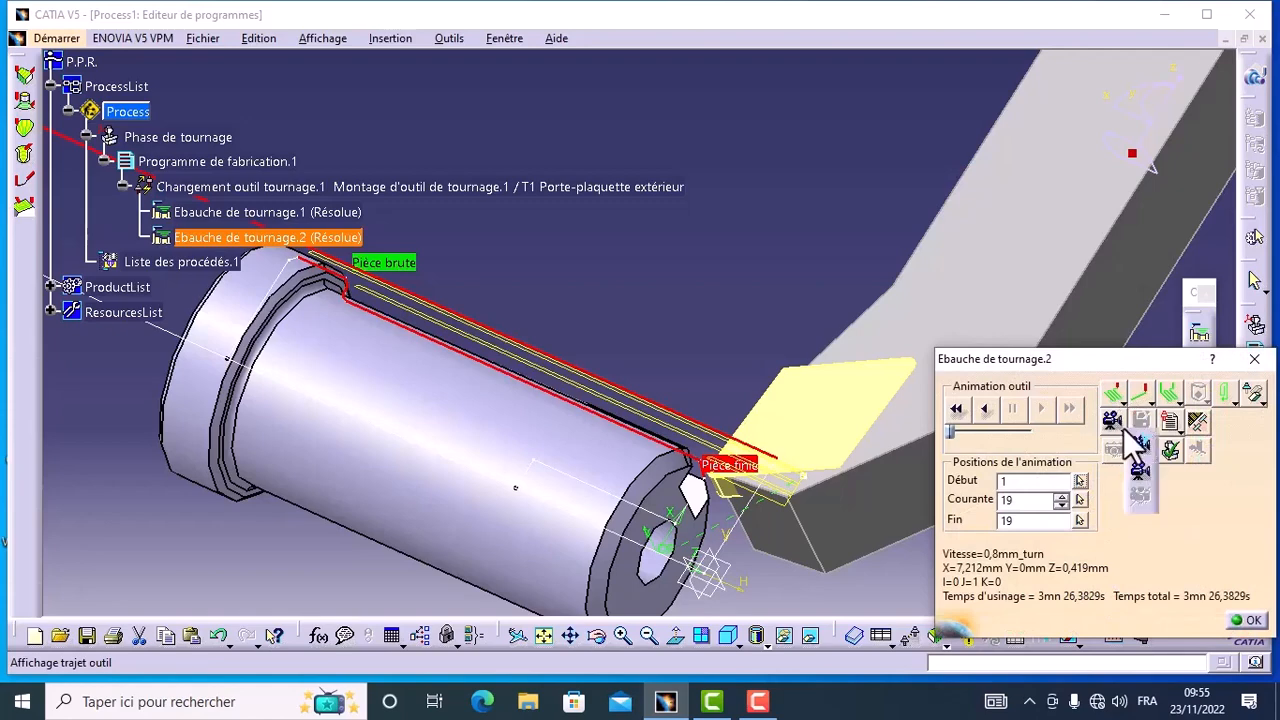
pyautogui.click(1138, 472)
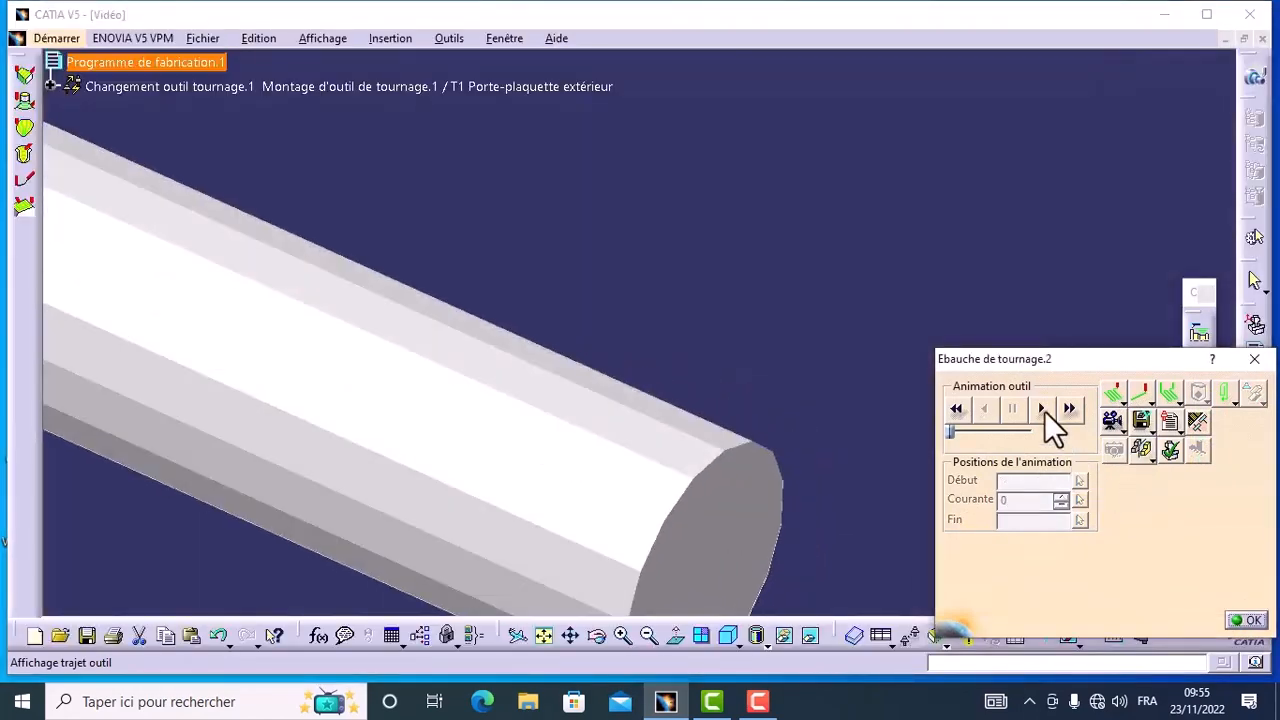
pyautogui.click(1042, 410)
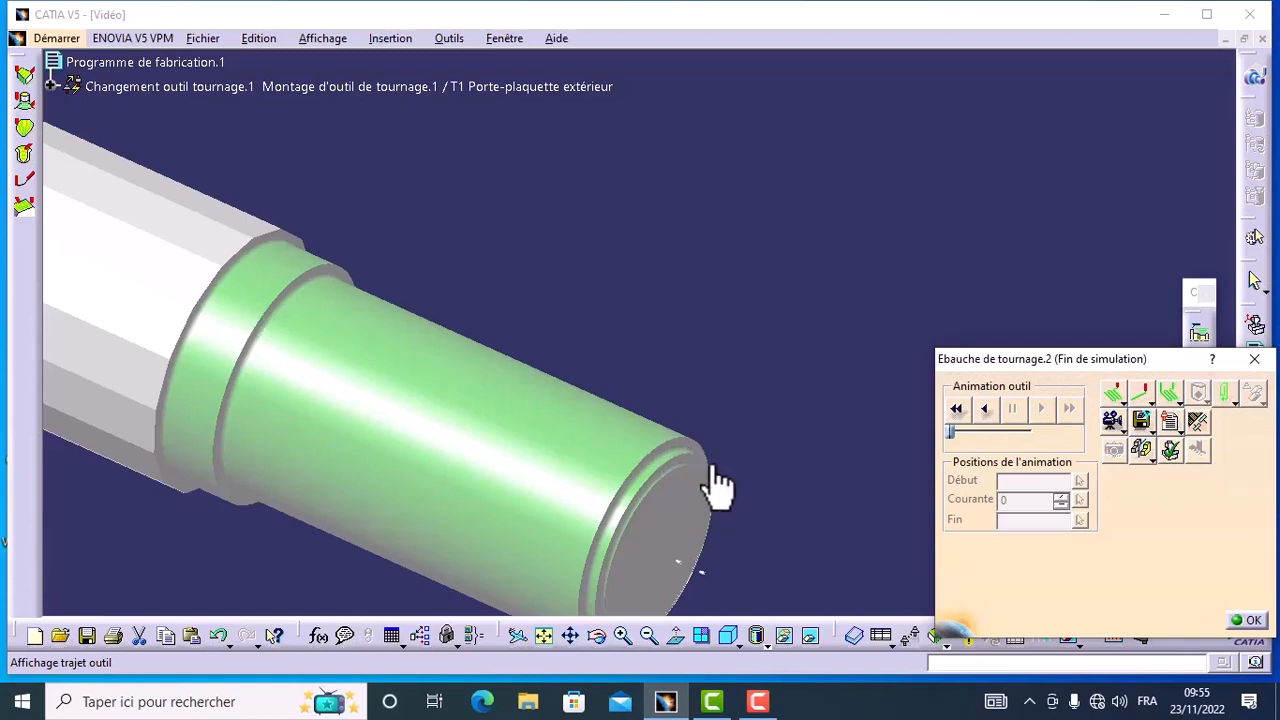
pyautogui.click(1247, 622)
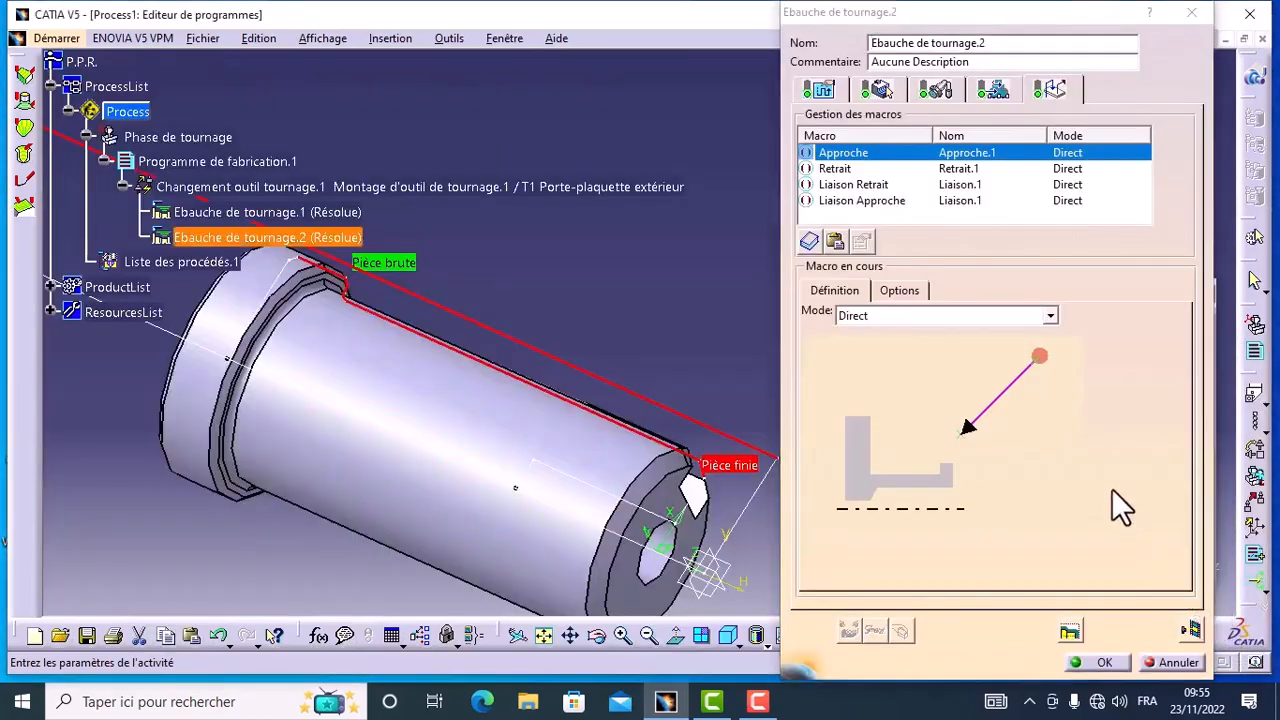
pyautogui.click(1105, 664)
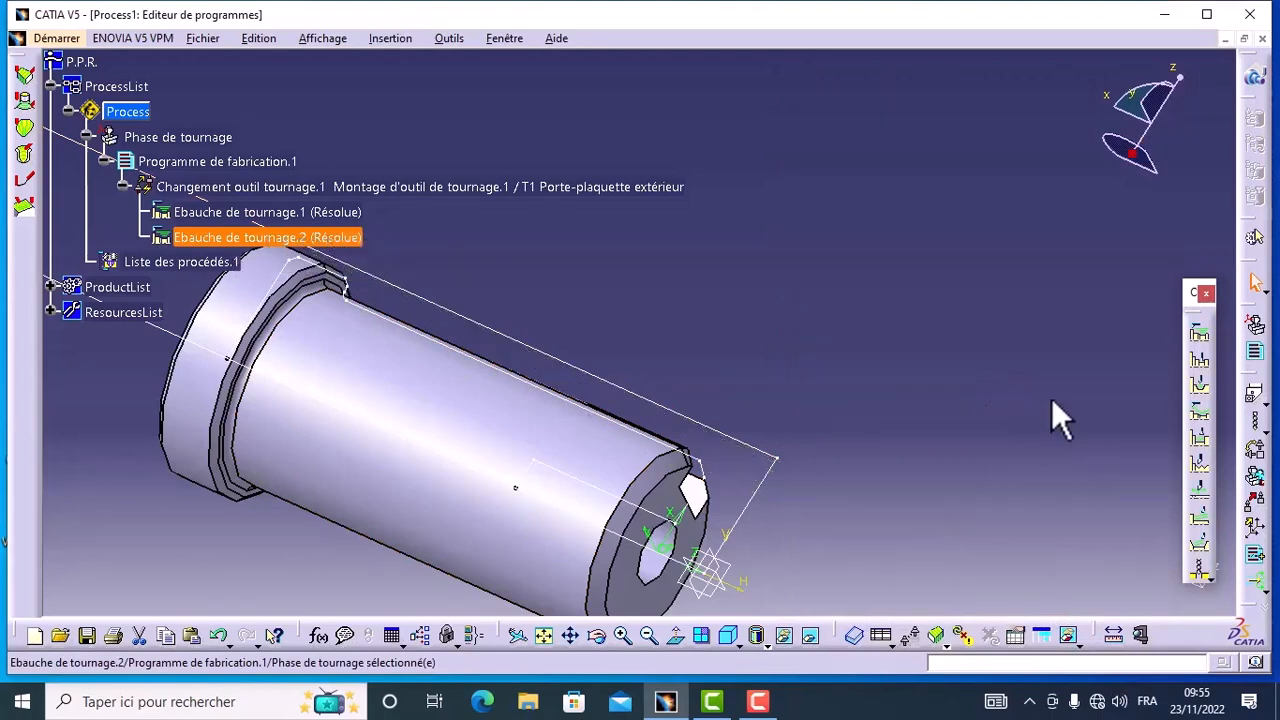
# Step: Rename the second roughing operation as Ebauche exterieure and set its part allowances to 0,5 mm axial and 0.3 mm radial
pyautogui.click(1201, 413)
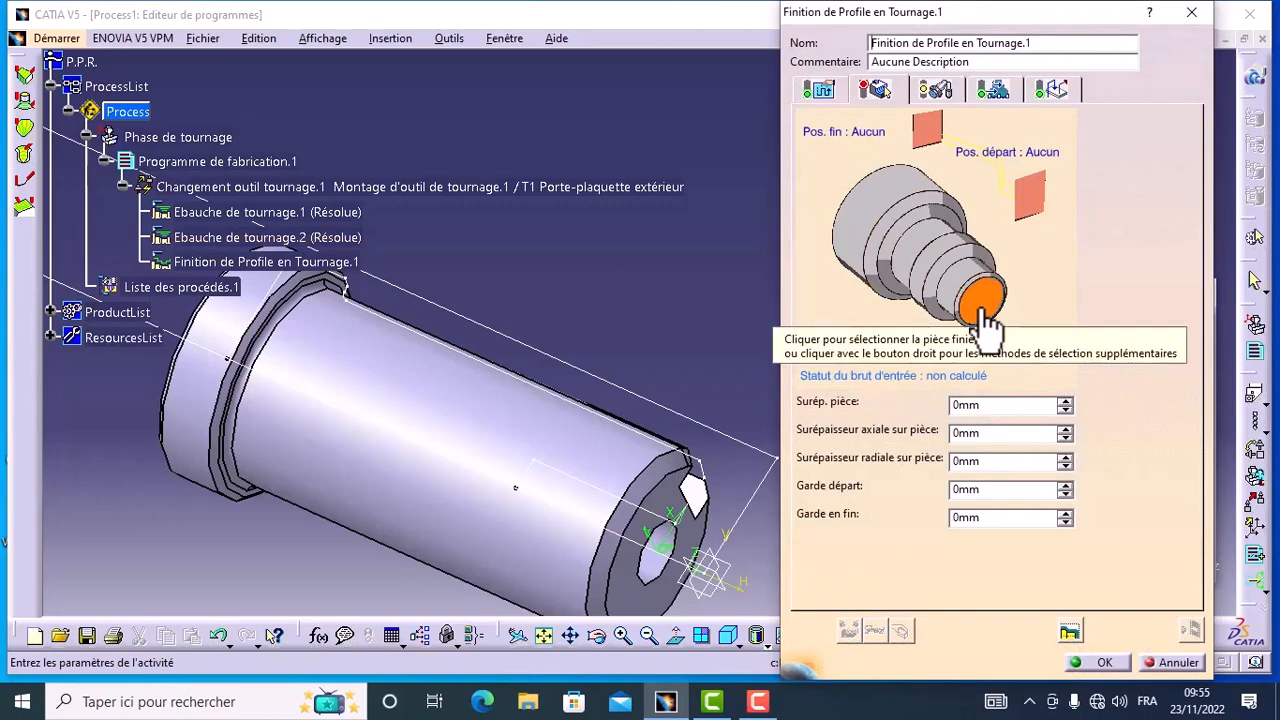
pyautogui.click(1169, 665)
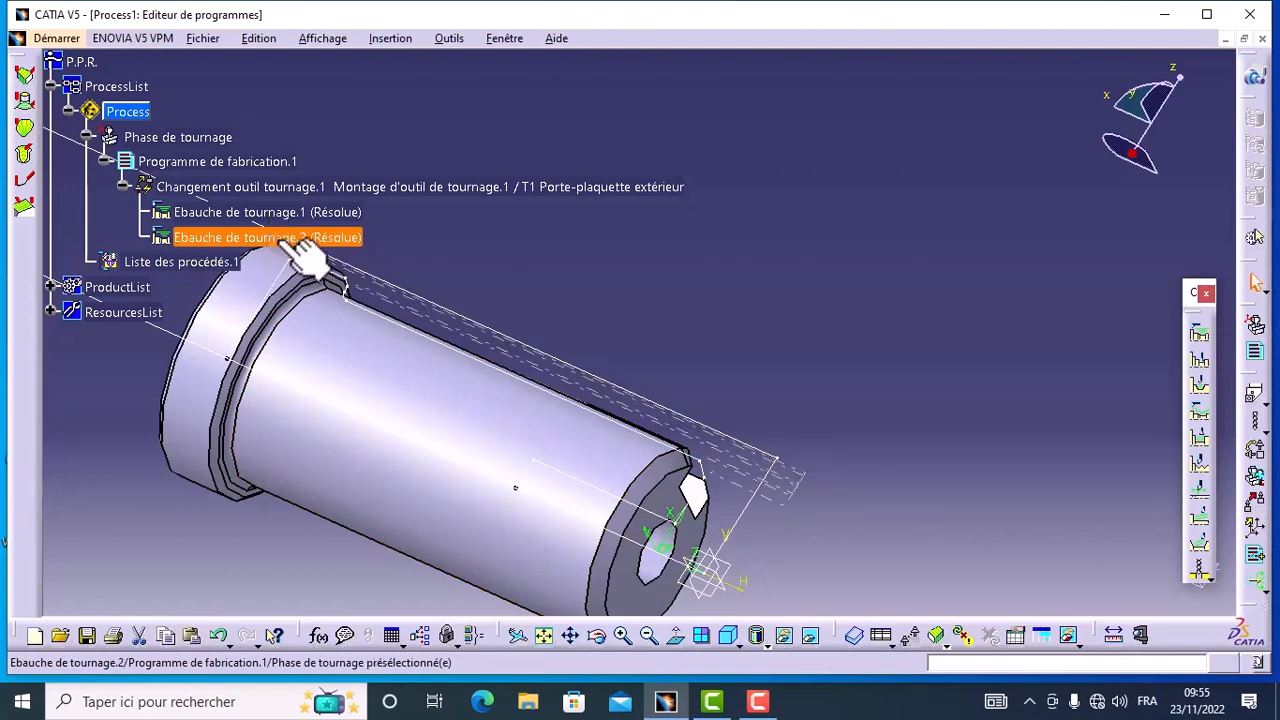
pyautogui.click(304, 251)
pyautogui.doubleClick(277, 243)
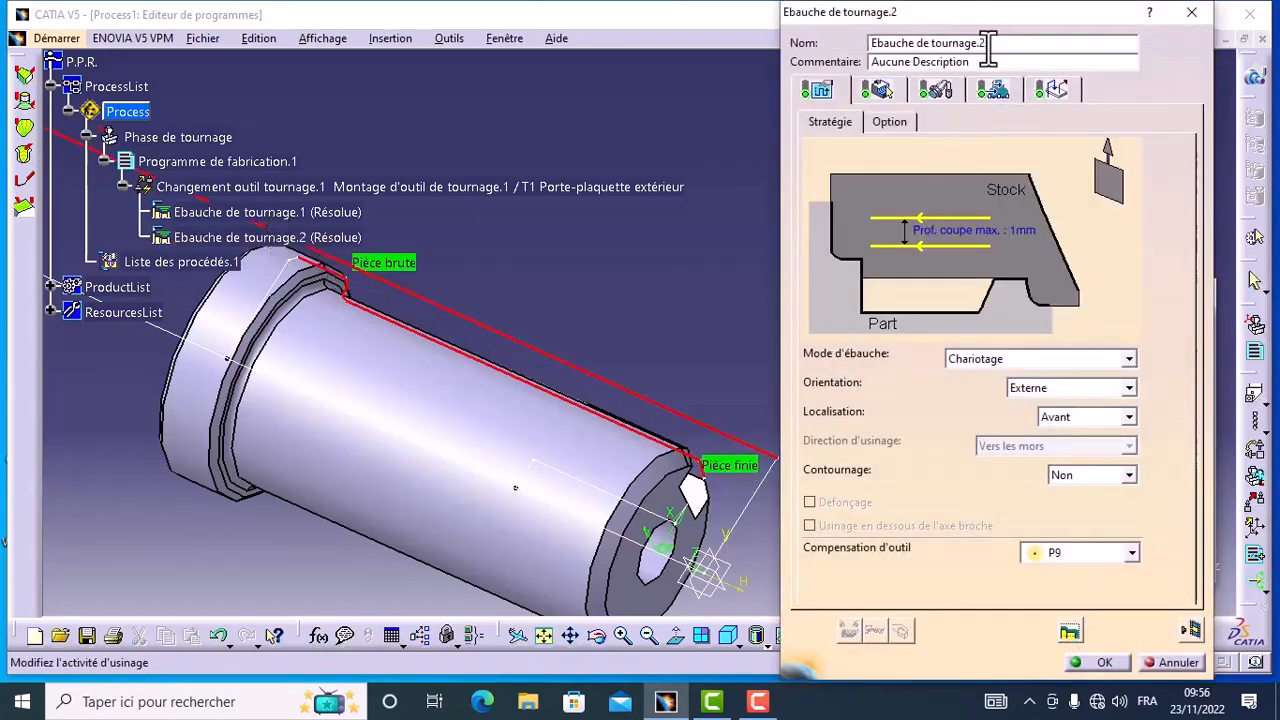
pyautogui.moveTo(992, 42); pyautogui.dragTo(922, 43)
pyautogui.press('BackSpace')
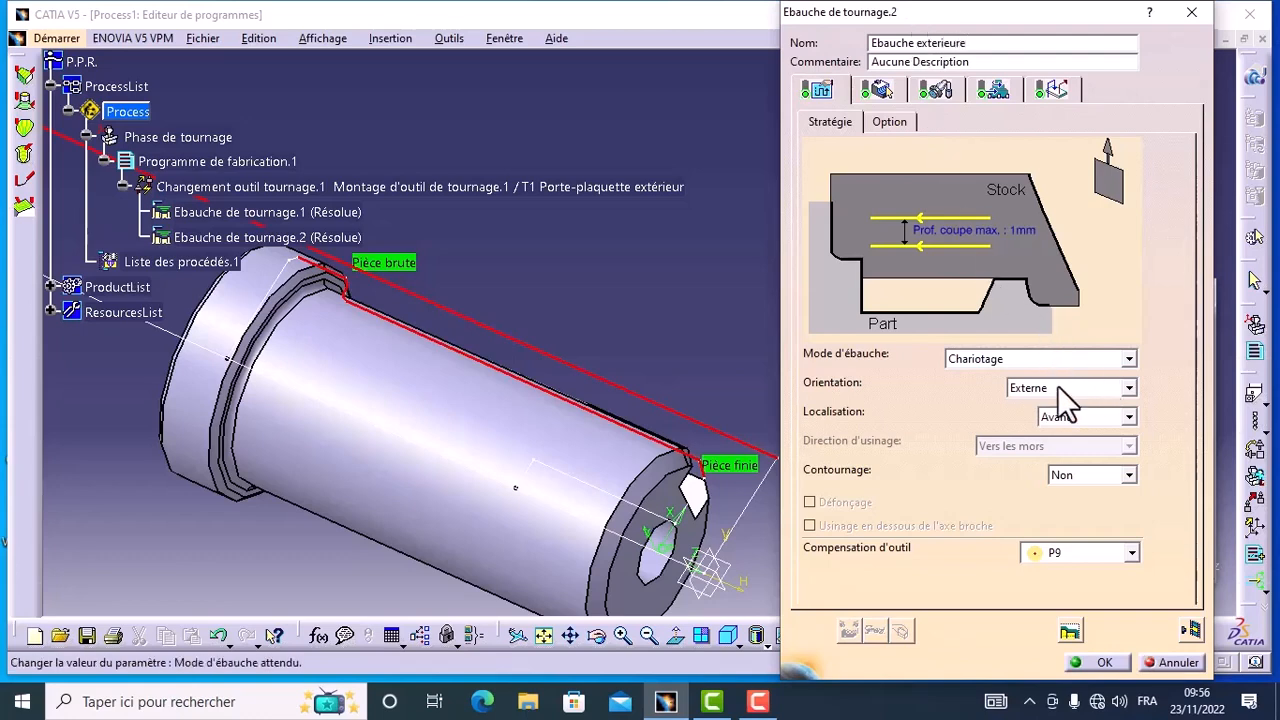
pyautogui.click(878, 92)
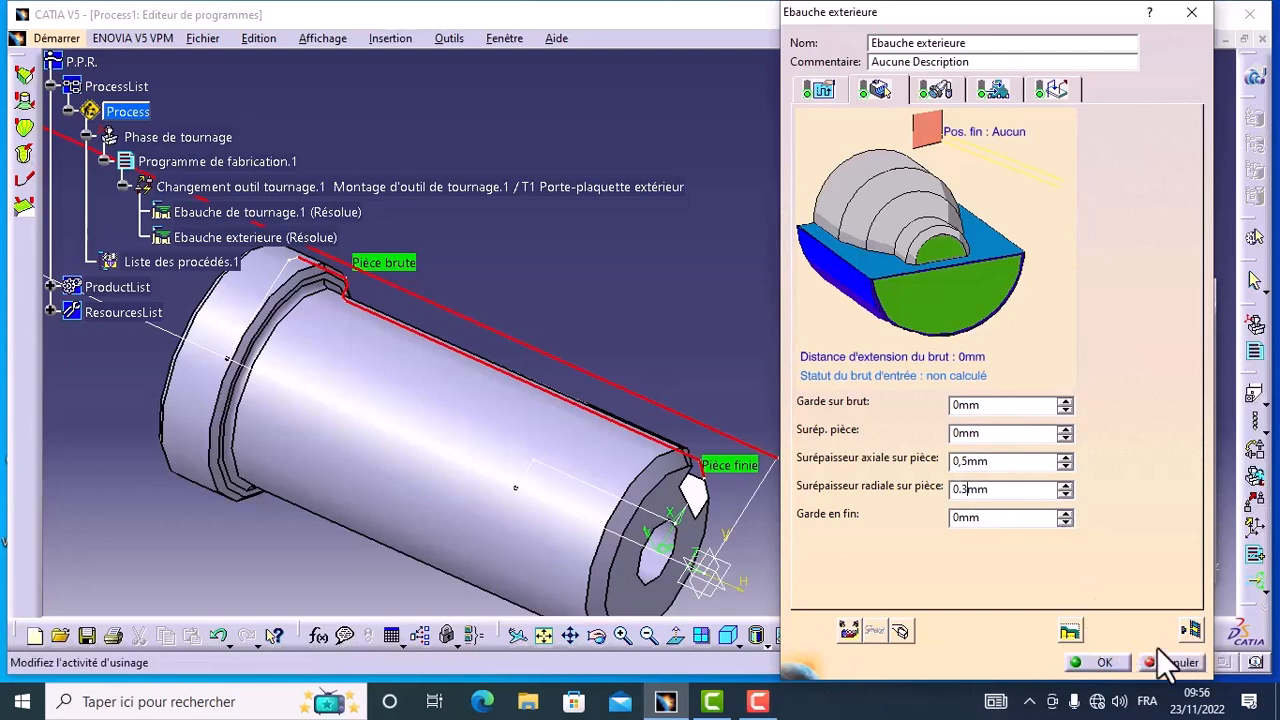
pyautogui.click(1110, 663)
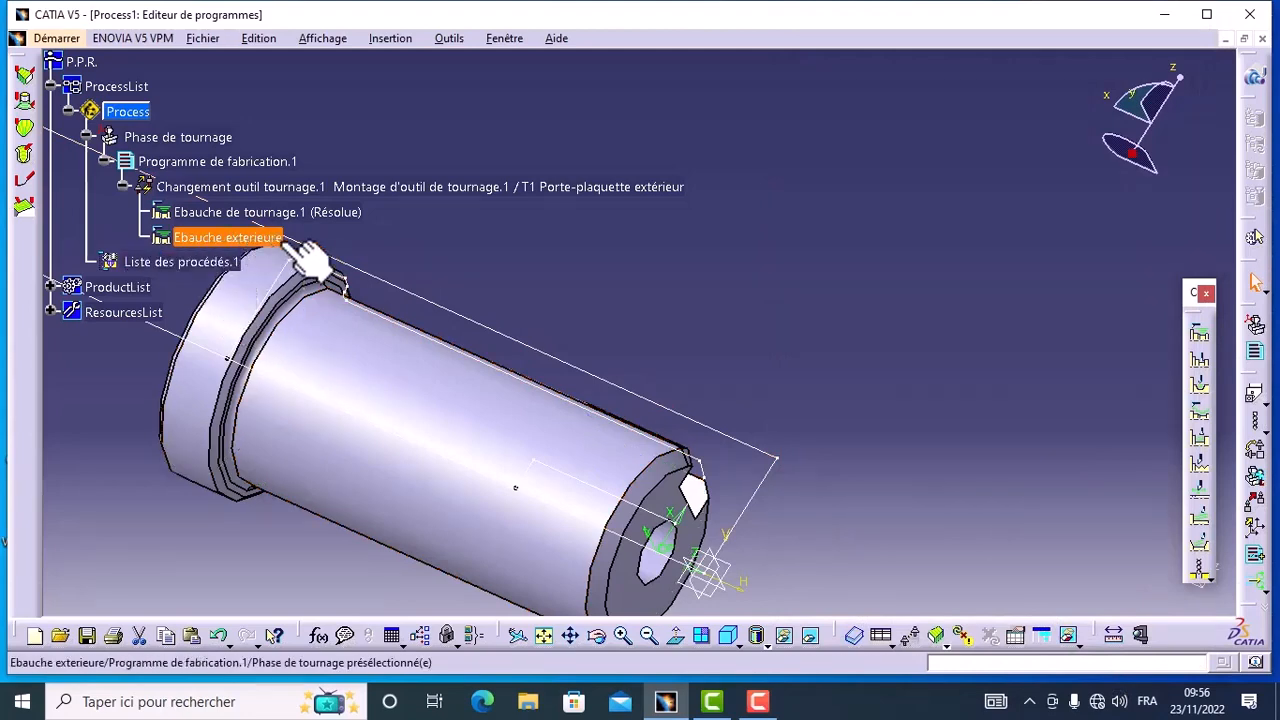
# Step: Open a turning profile finishing operation and check its part geometry, grooving insert, external grooving holder, feeds and approach and retract macros
pyautogui.click(1206, 416)
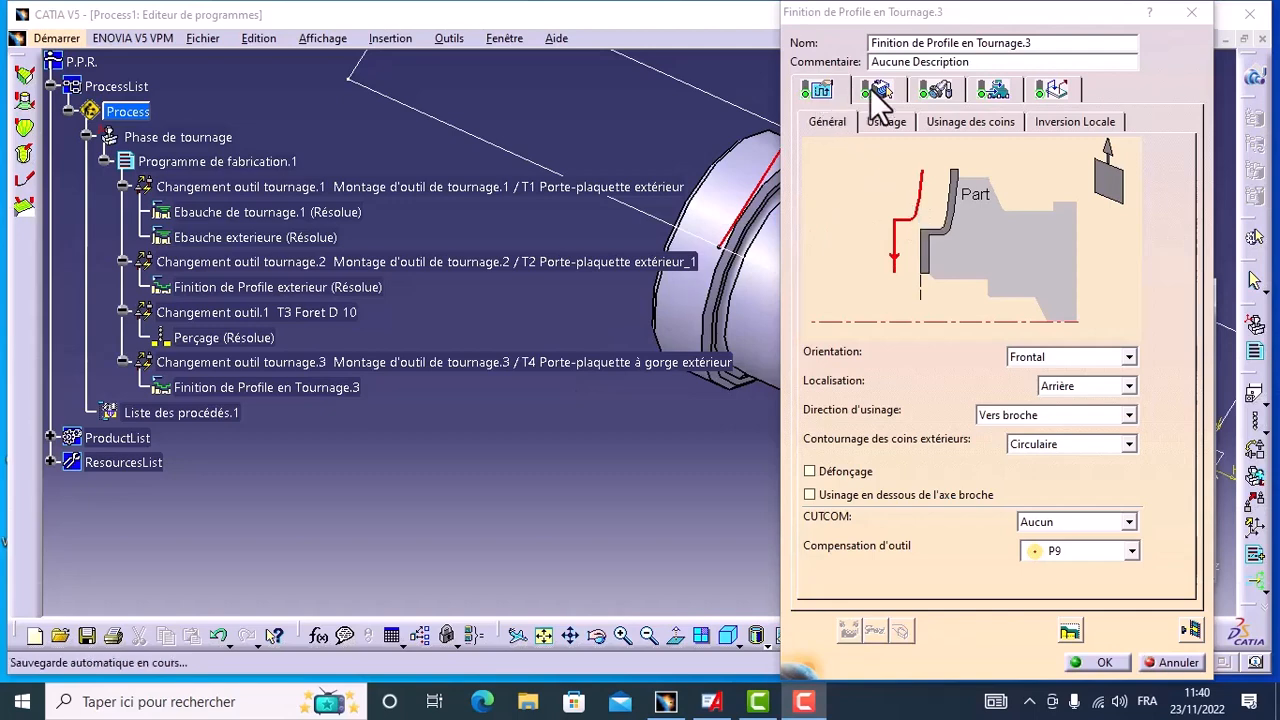
pyautogui.click(935, 91)
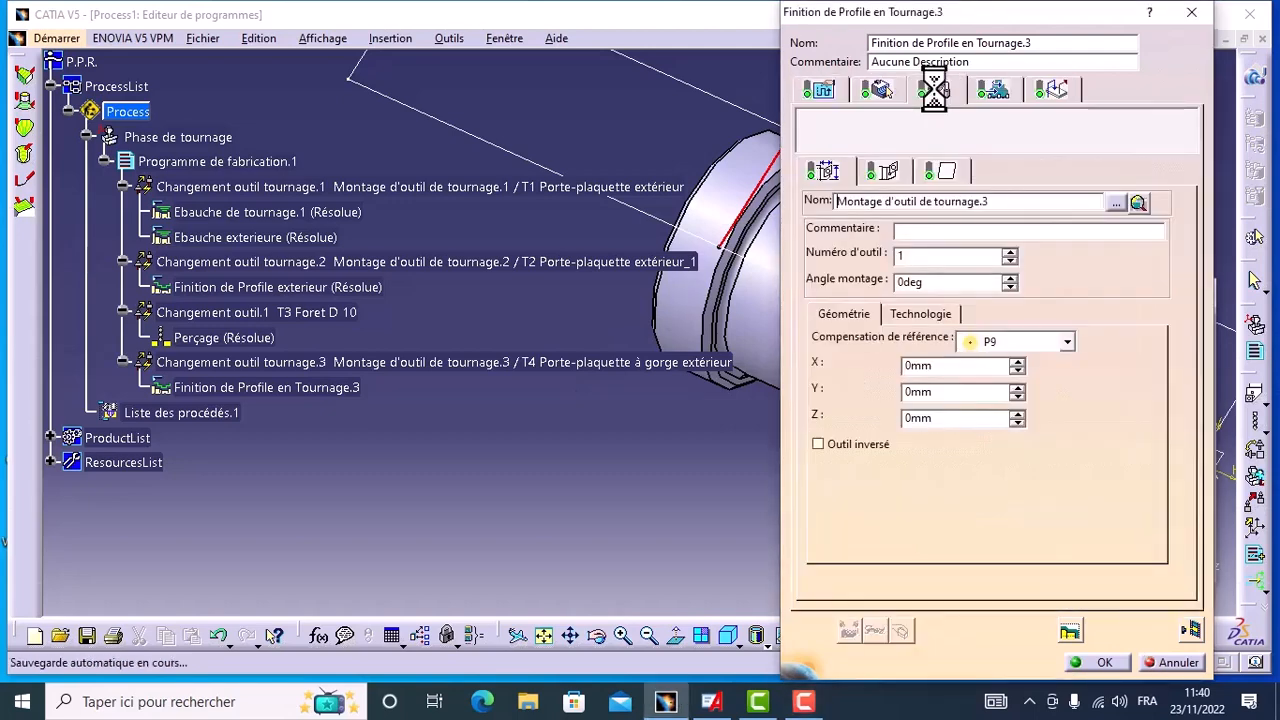
pyautogui.click(879, 91)
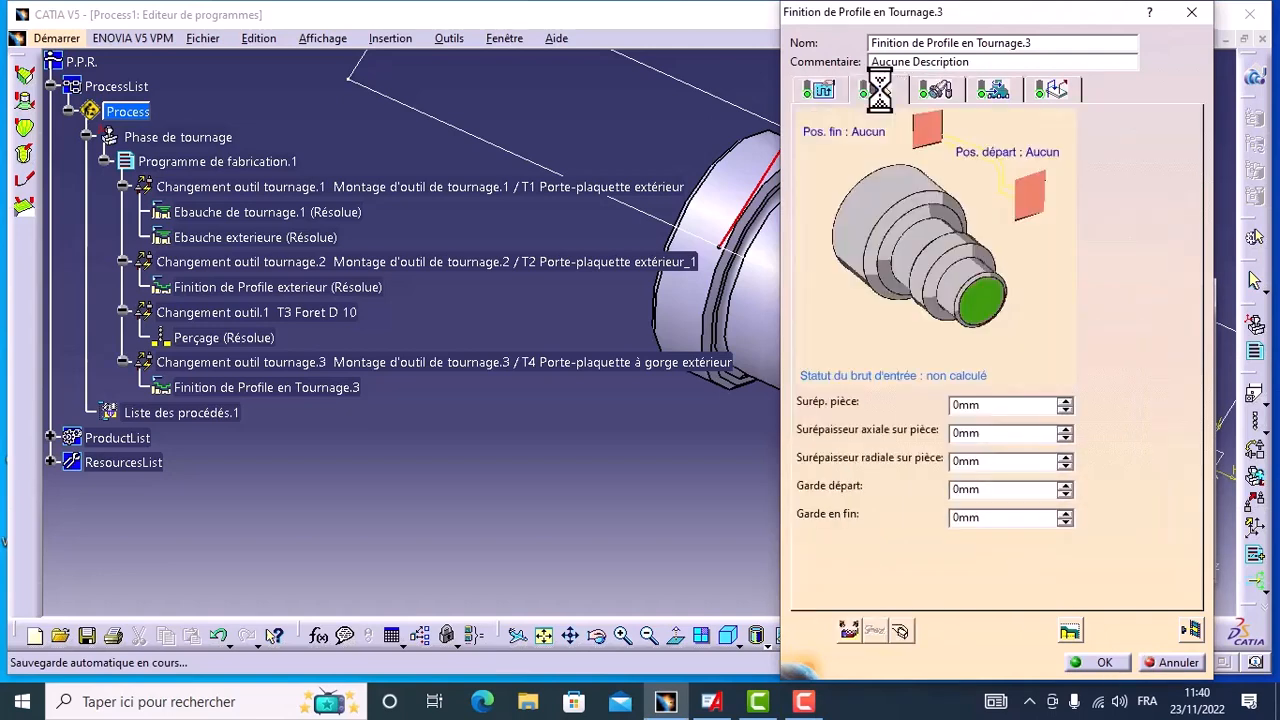
pyautogui.click(933, 90)
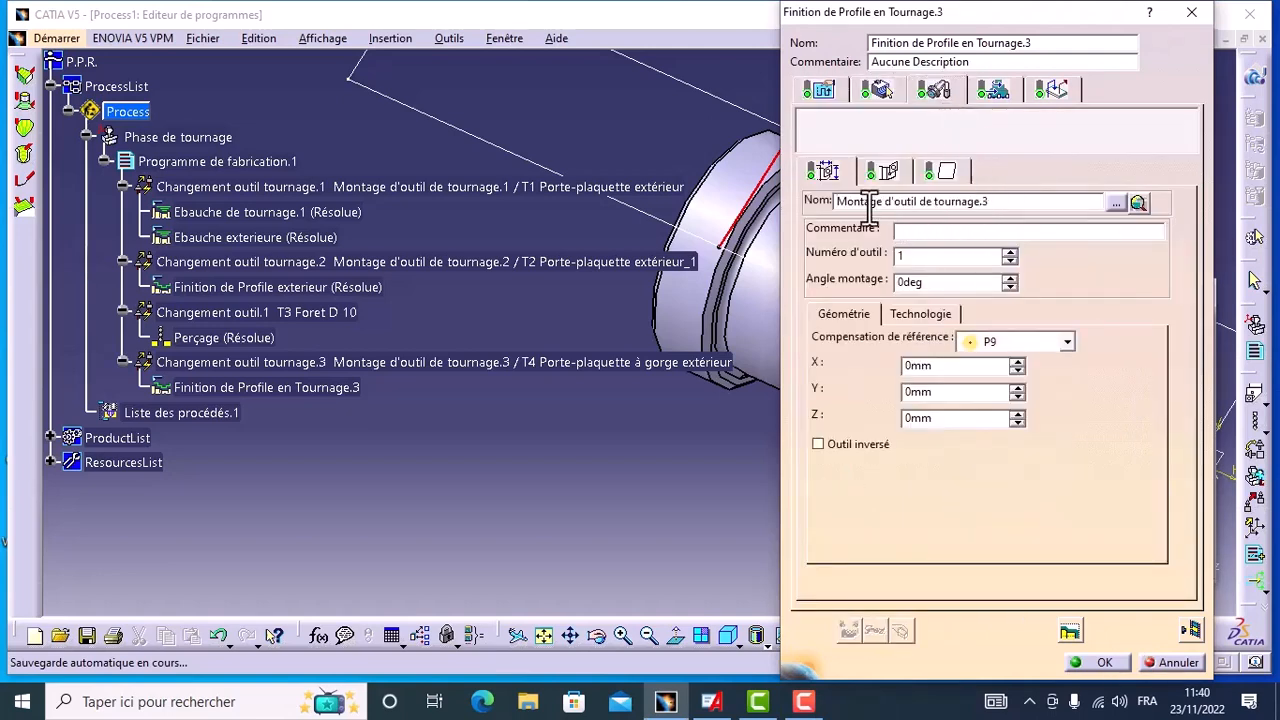
pyautogui.click(943, 171)
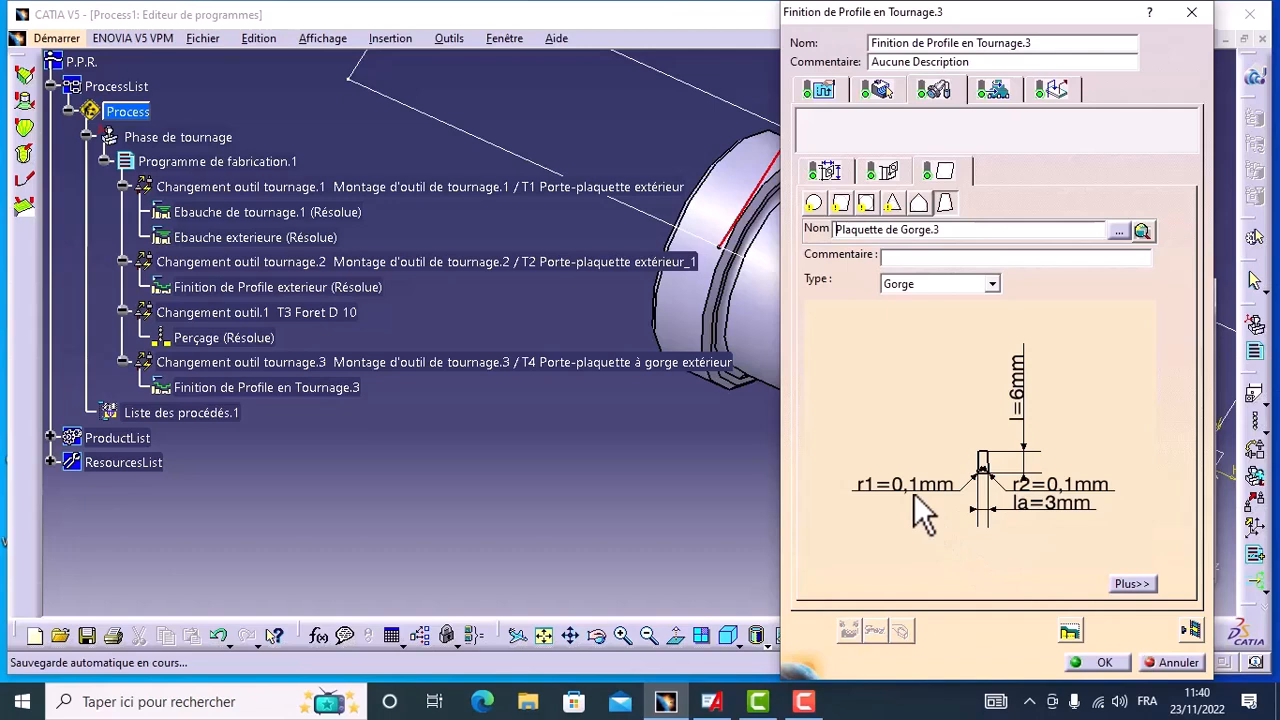
pyautogui.click(885, 175)
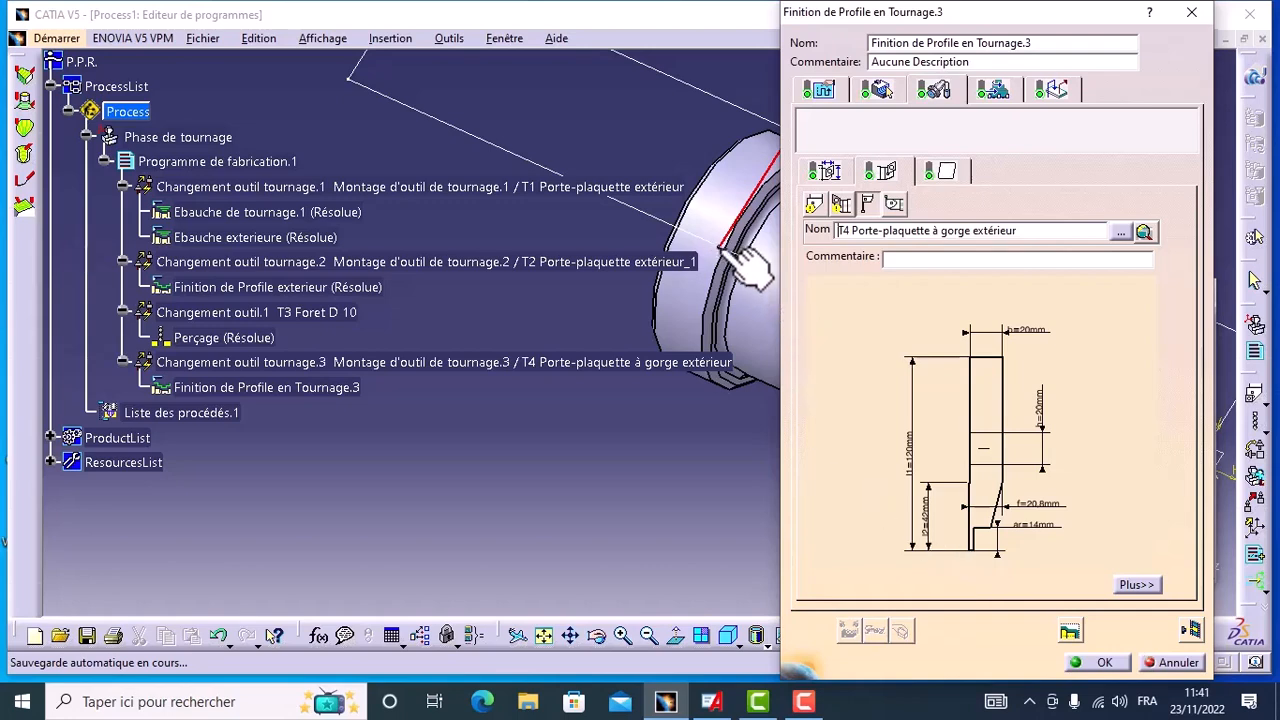
pyautogui.click(993, 90)
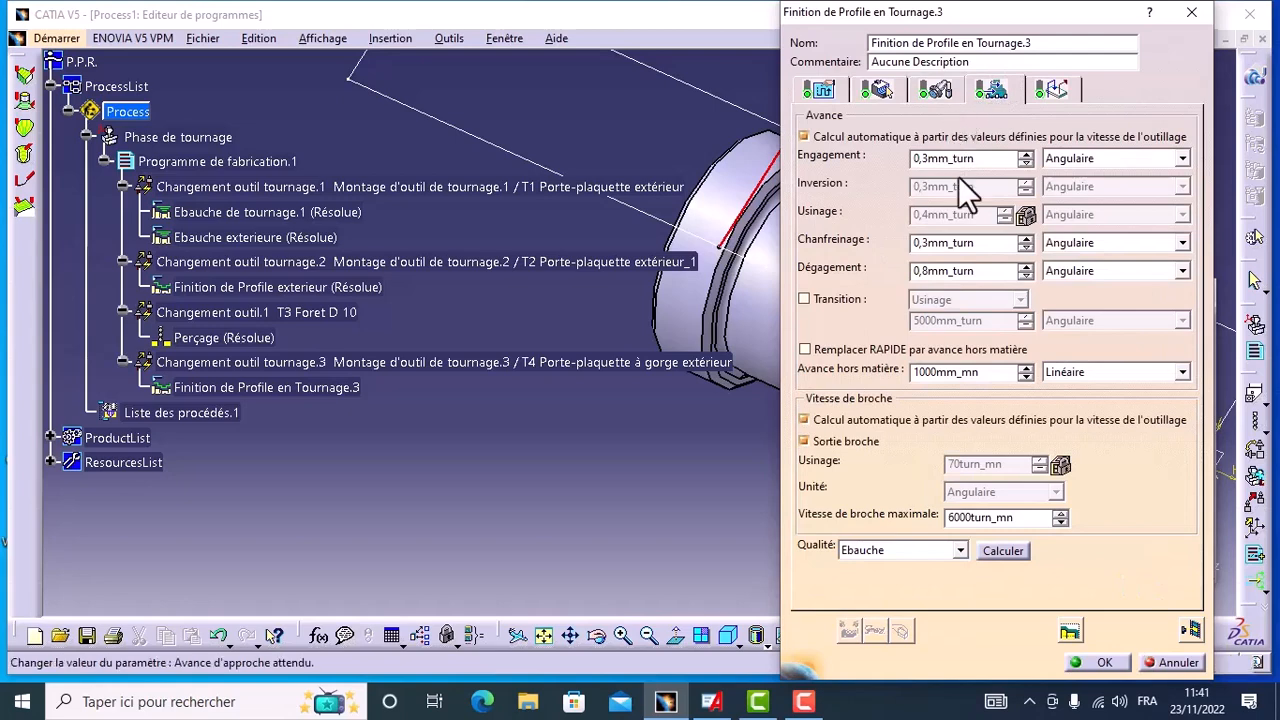
pyautogui.click(1052, 92)
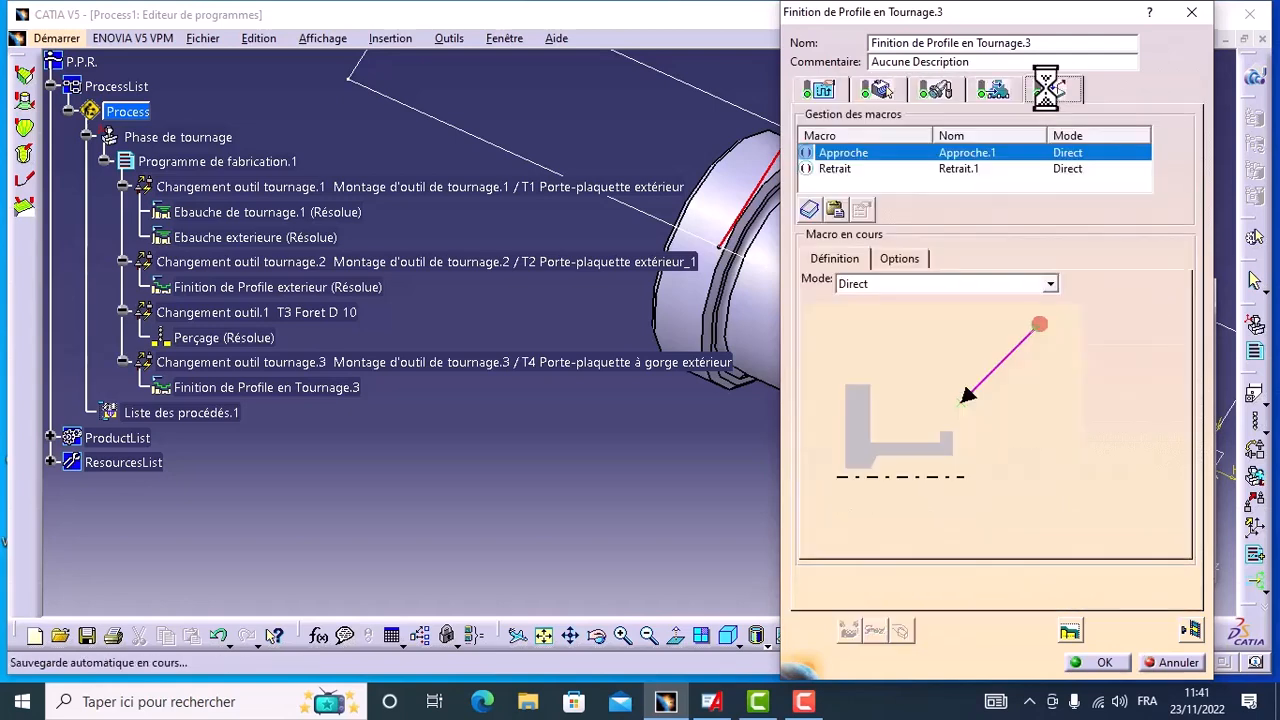
# Step: Replay the rear-face profile finishing operation's tool path and examine the final tool position in a side view of the shaft
pyautogui.click(1194, 631)
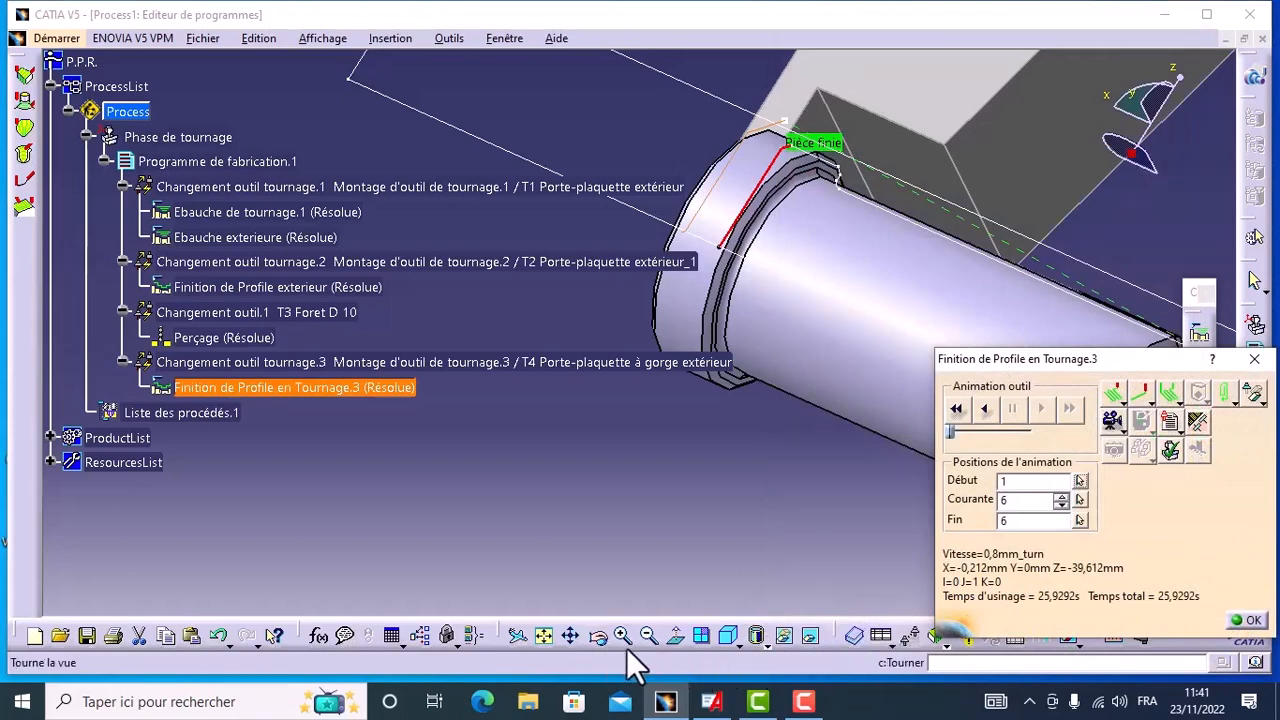
pyautogui.click(748, 646)
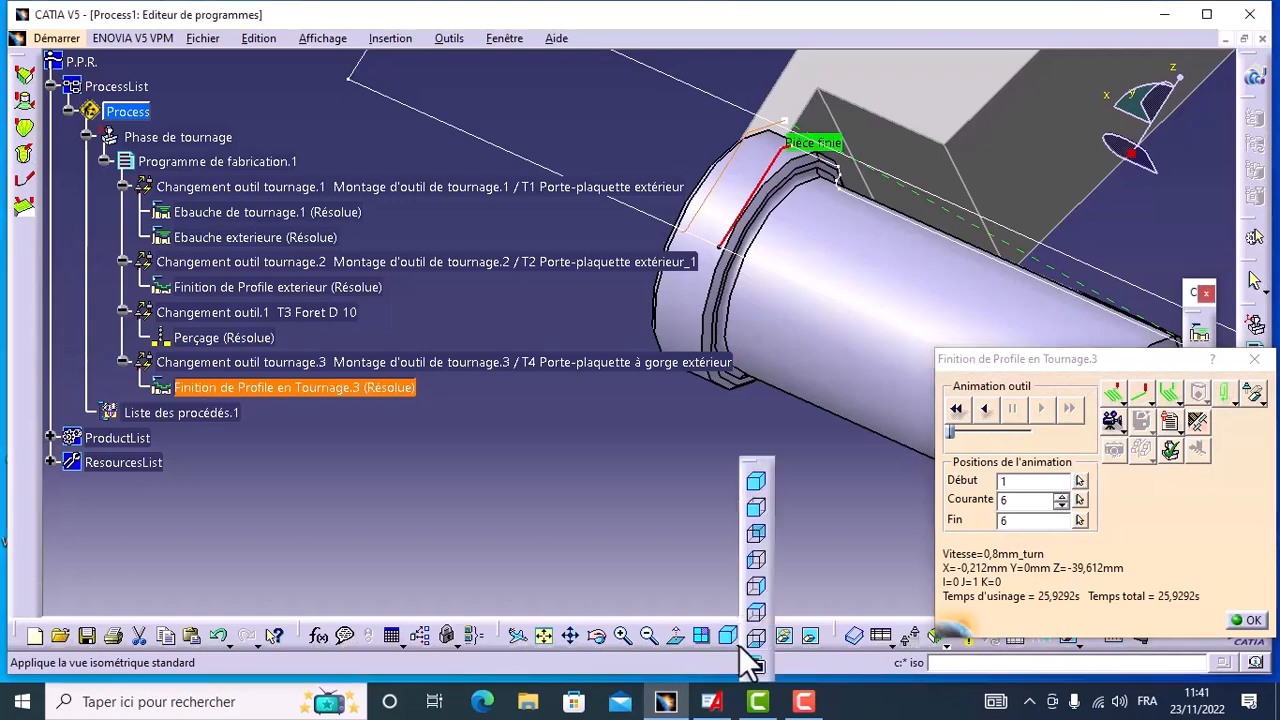
pyautogui.click(754, 588)
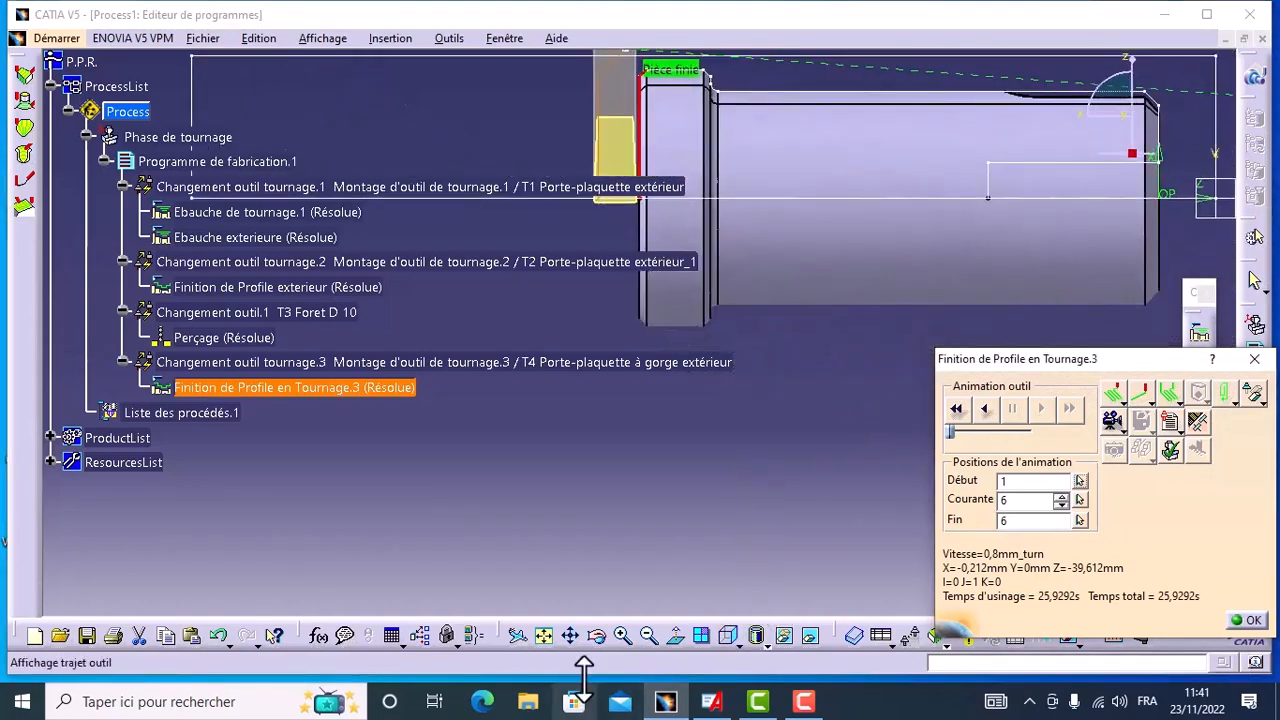
pyautogui.click(570, 641)
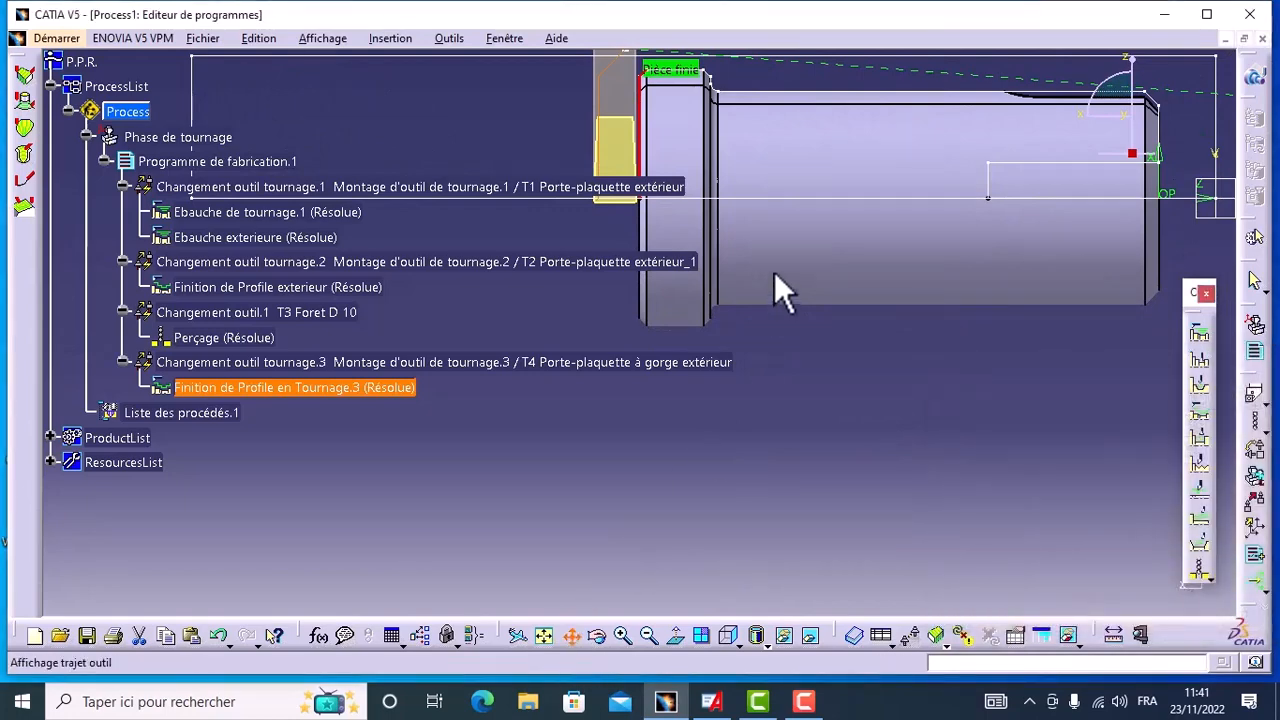
pyautogui.moveTo(789, 240); pyautogui.dragTo(719, 533)
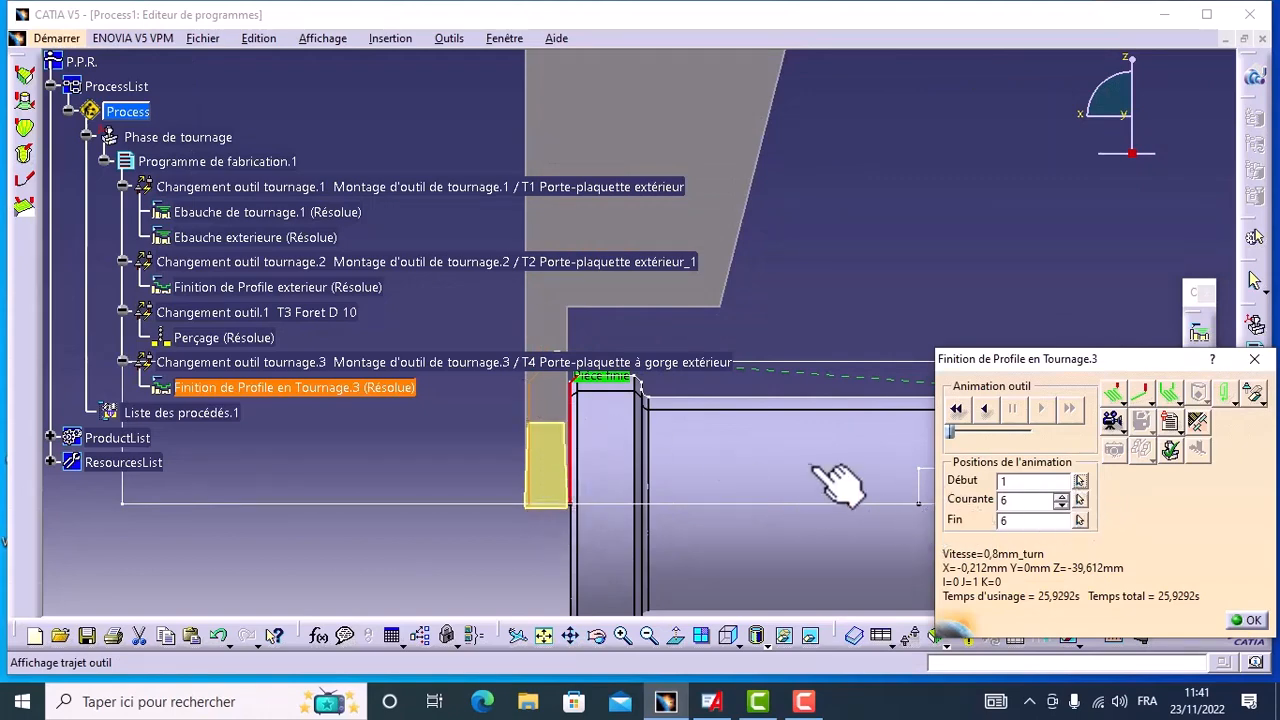
pyautogui.click(1245, 621)
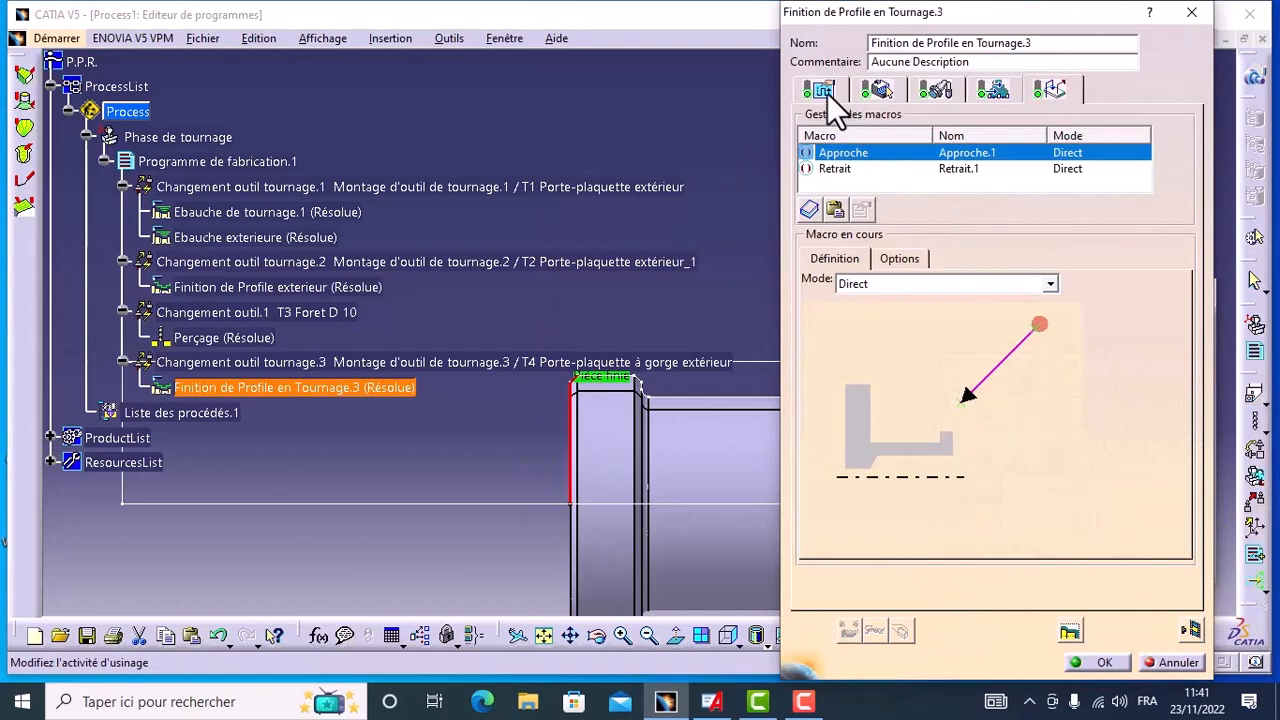
# Step: Set the lift-off angle (Angle dégag.) in the profile finishing operation's machining strategy to 90 deg
pyautogui.click(824, 91)
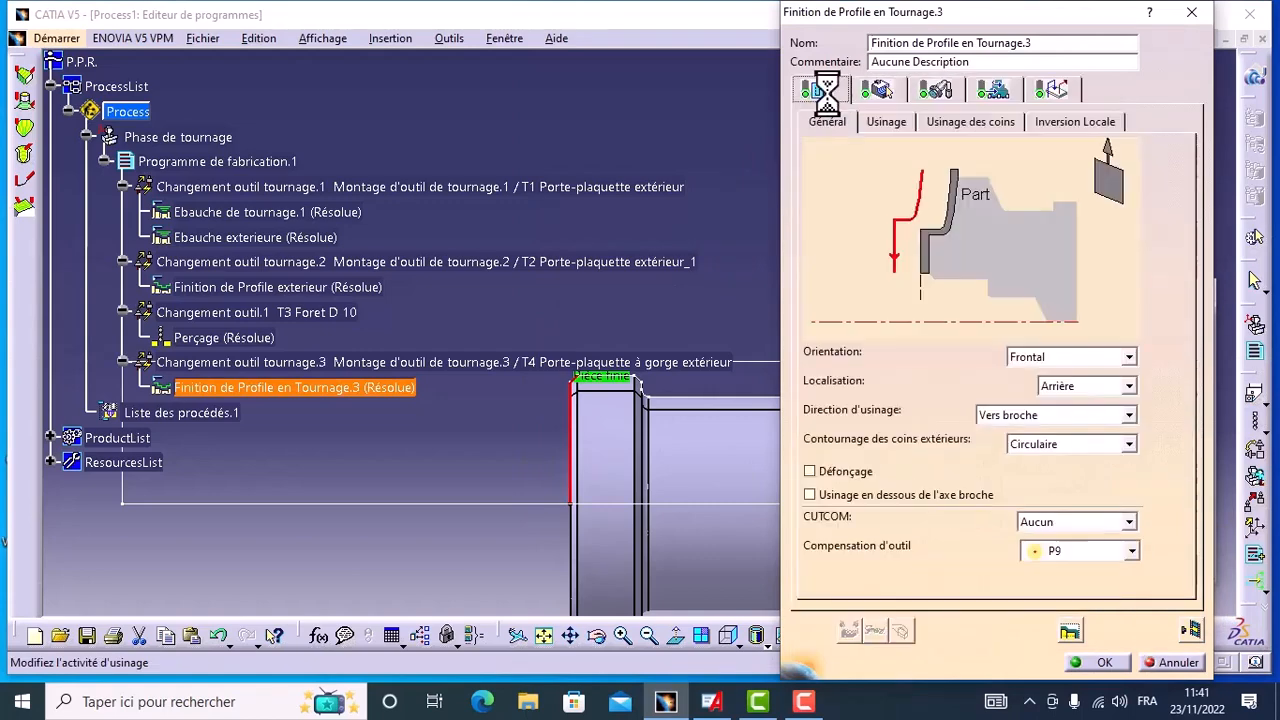
pyautogui.click(872, 122)
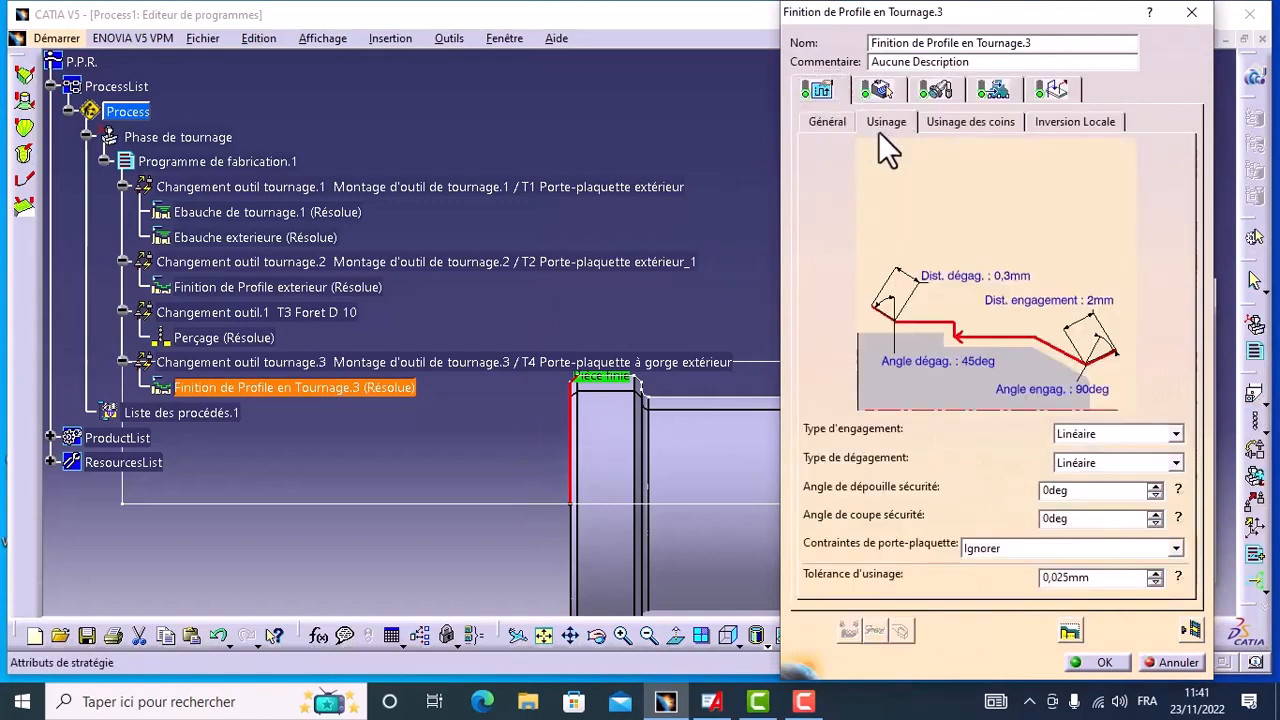
pyautogui.doubleClick(940, 365)
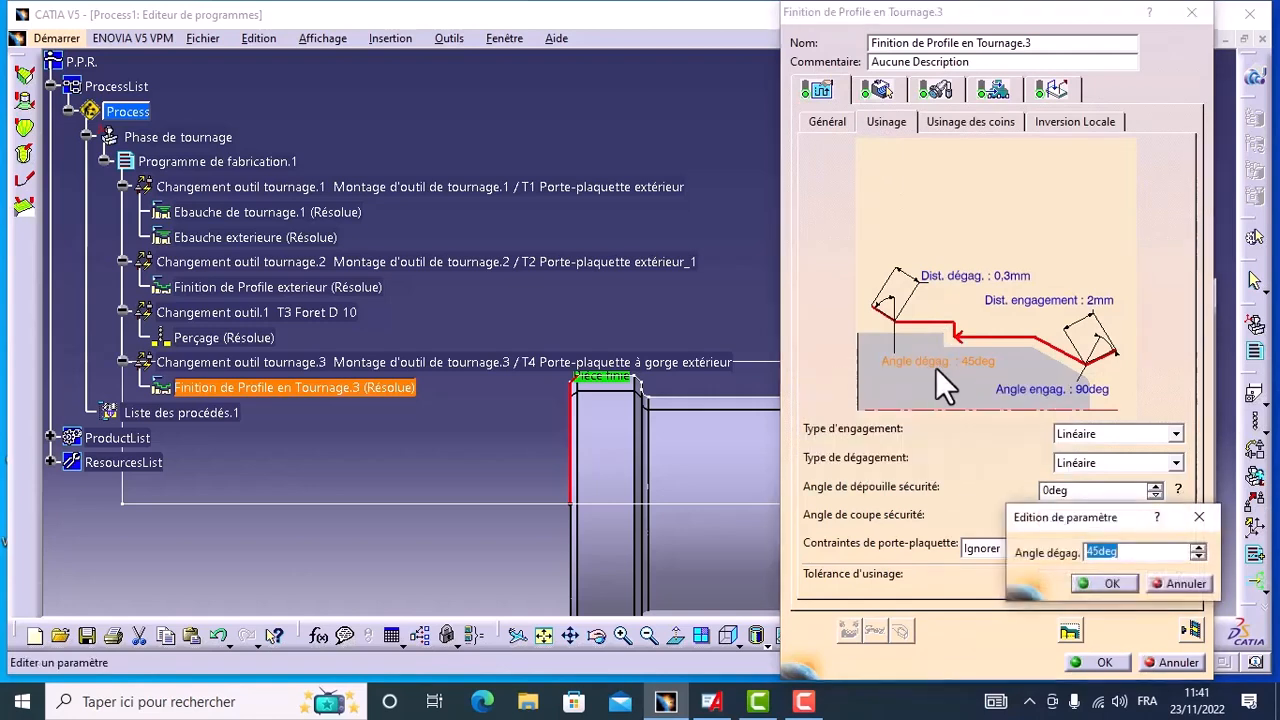
pyautogui.click(1100, 552)
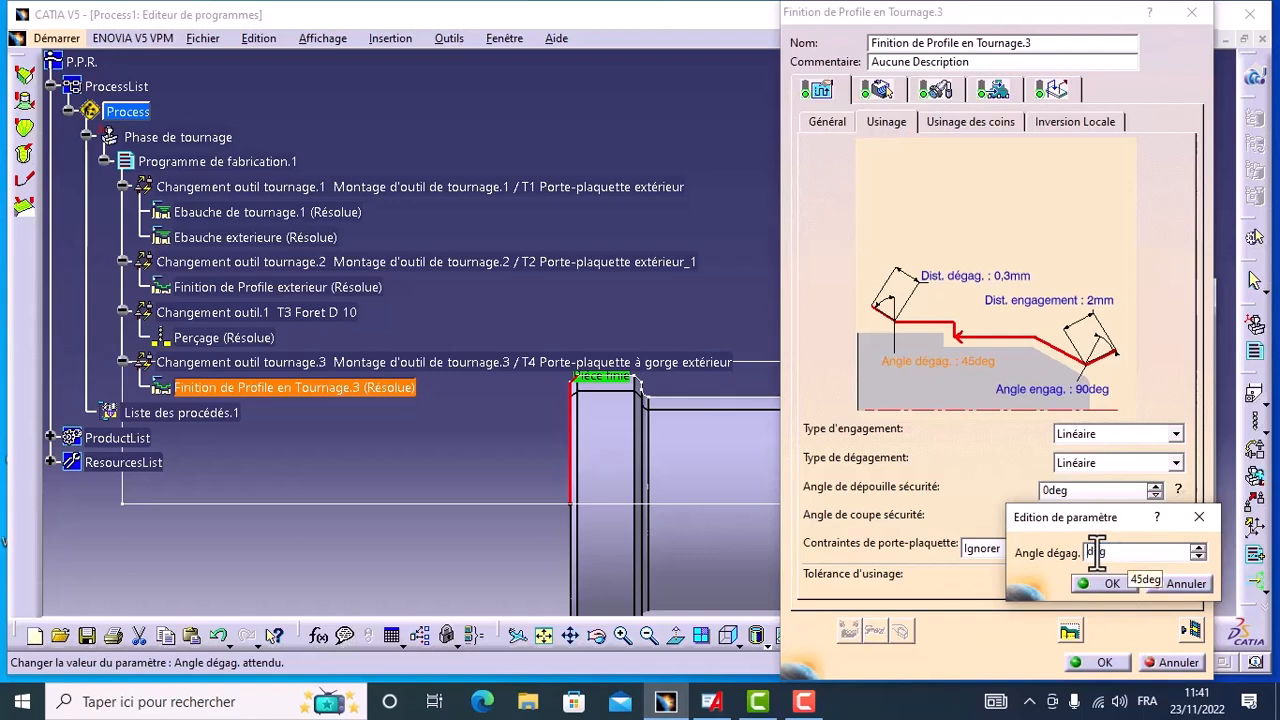
pyautogui.write('90')
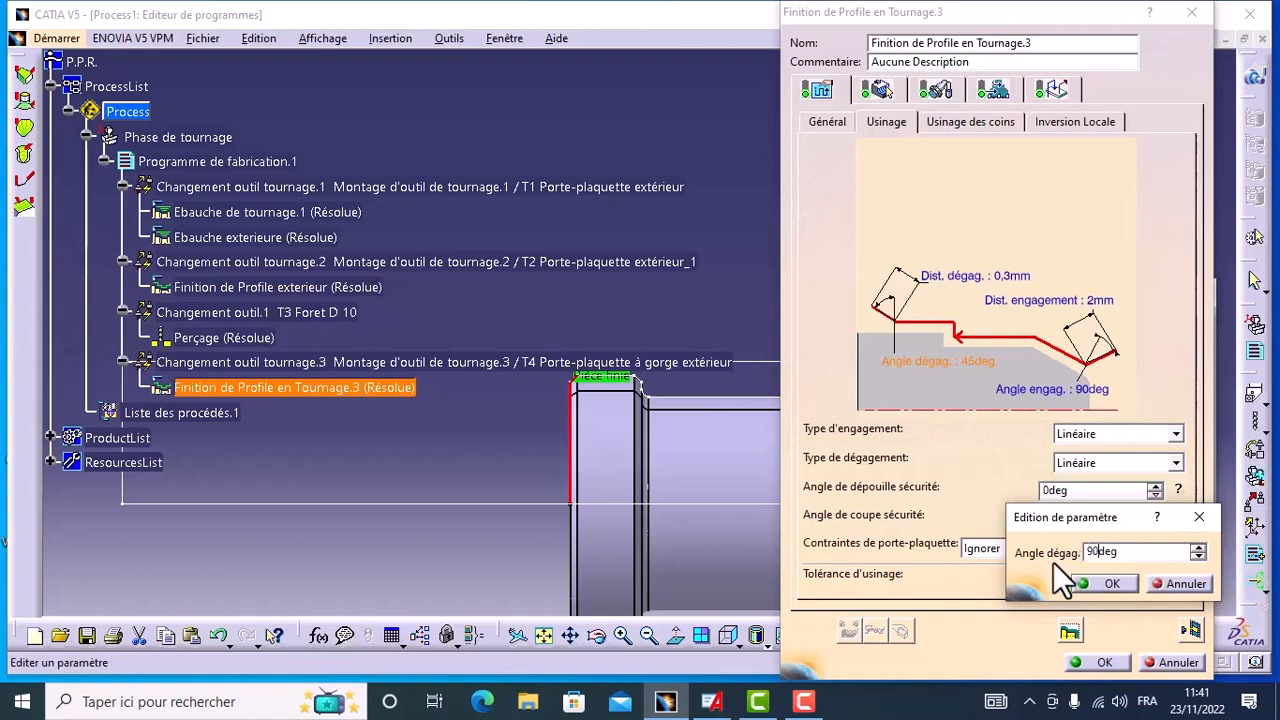
pyautogui.click(1108, 585)
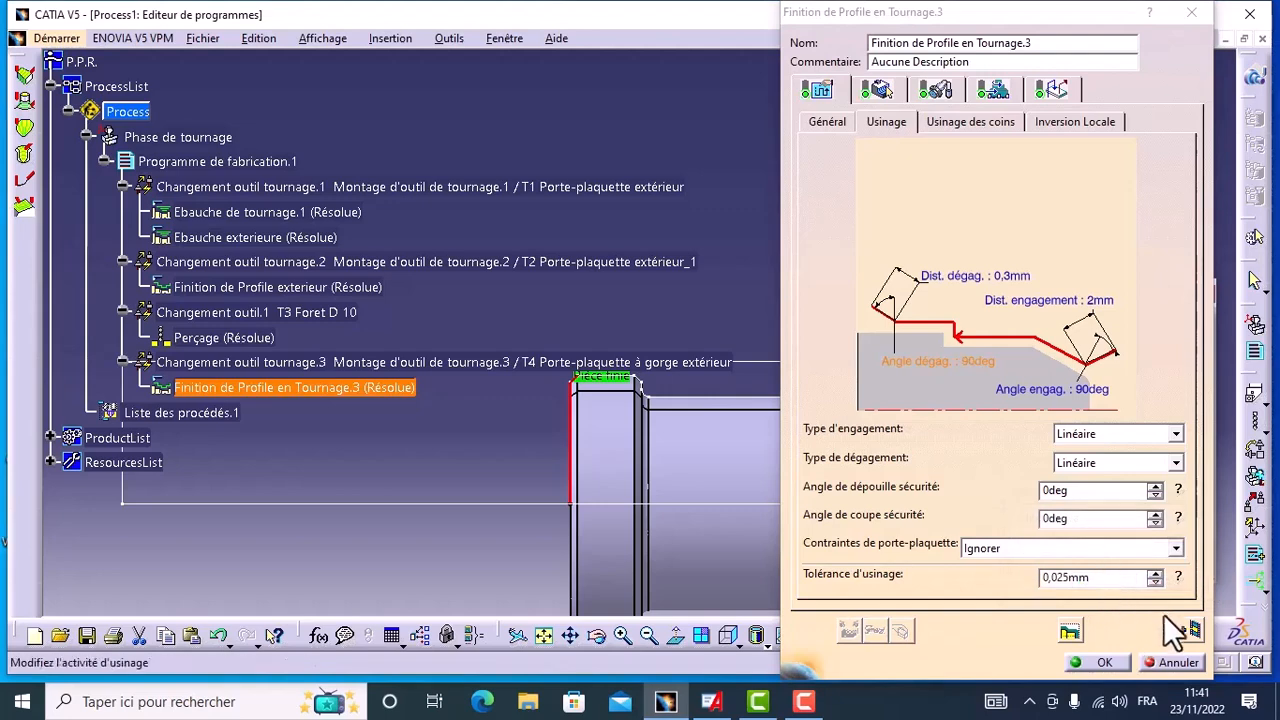
# Step: Recompute the finishing tool path, run the material removal video of the full program and examine the machined shaft's rear face
pyautogui.click(1190, 630)
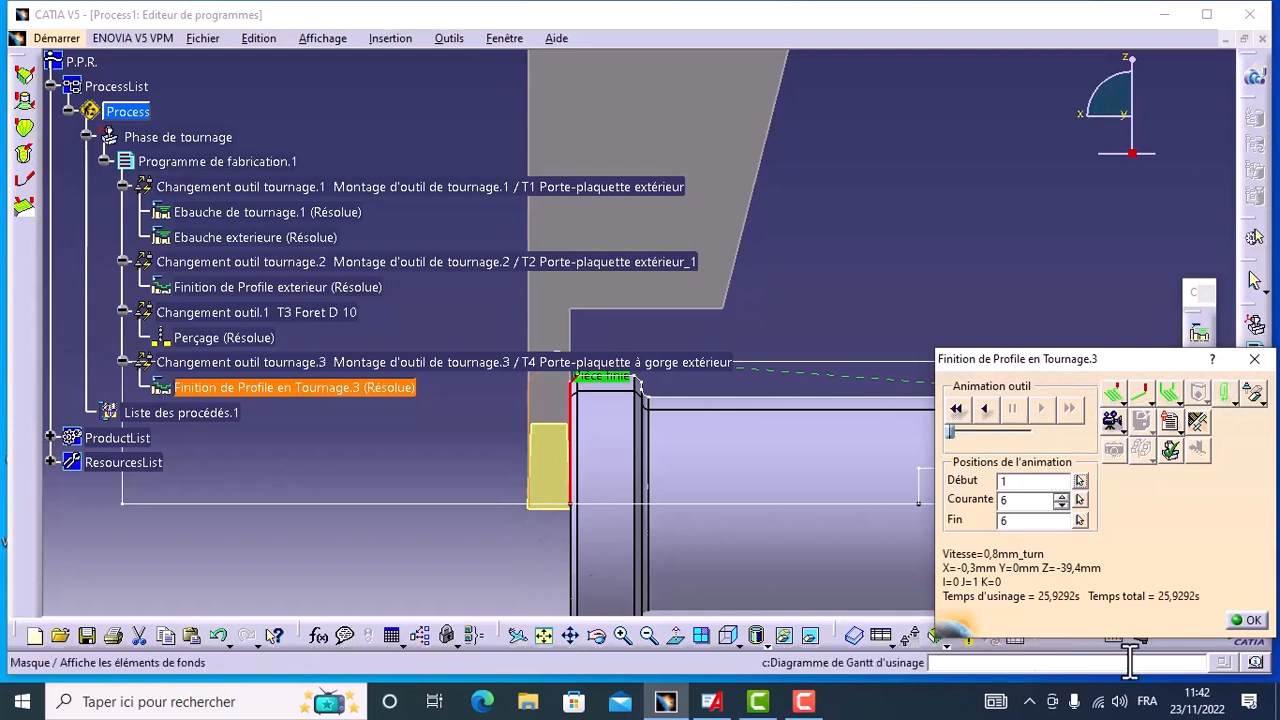
pyautogui.click(957, 410)
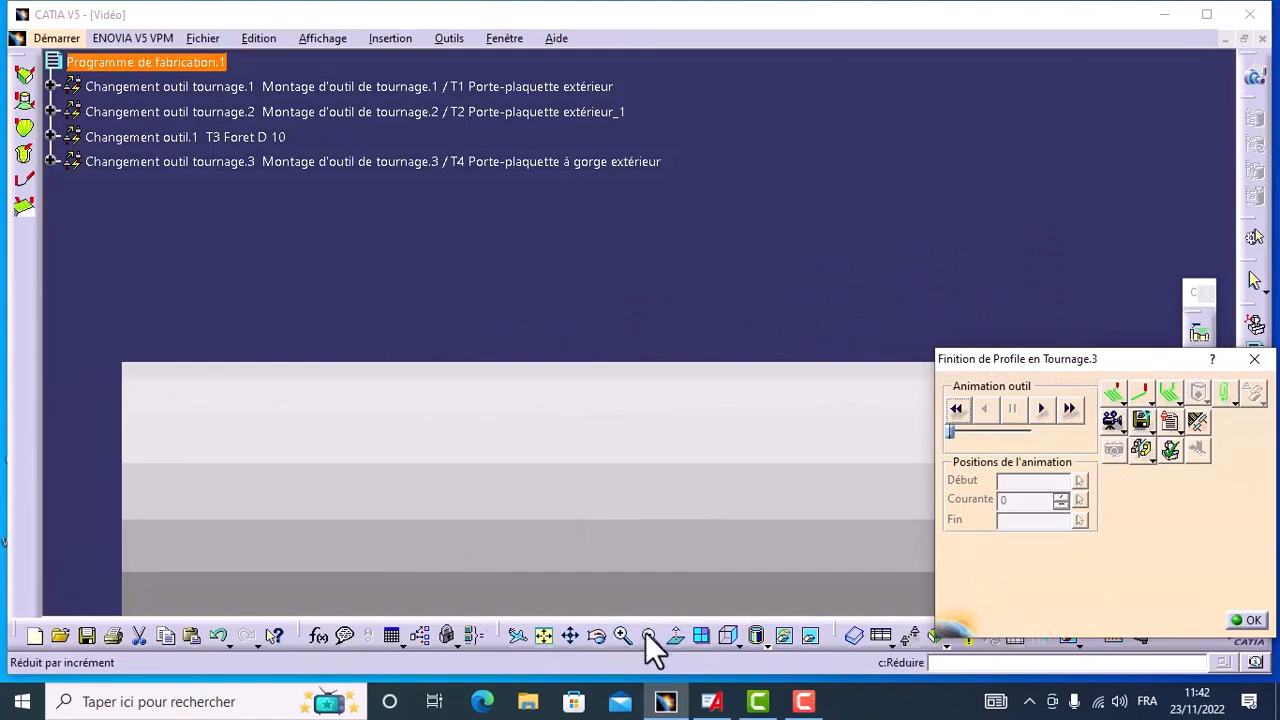
pyautogui.click(645, 636)
pyautogui.click(571, 637)
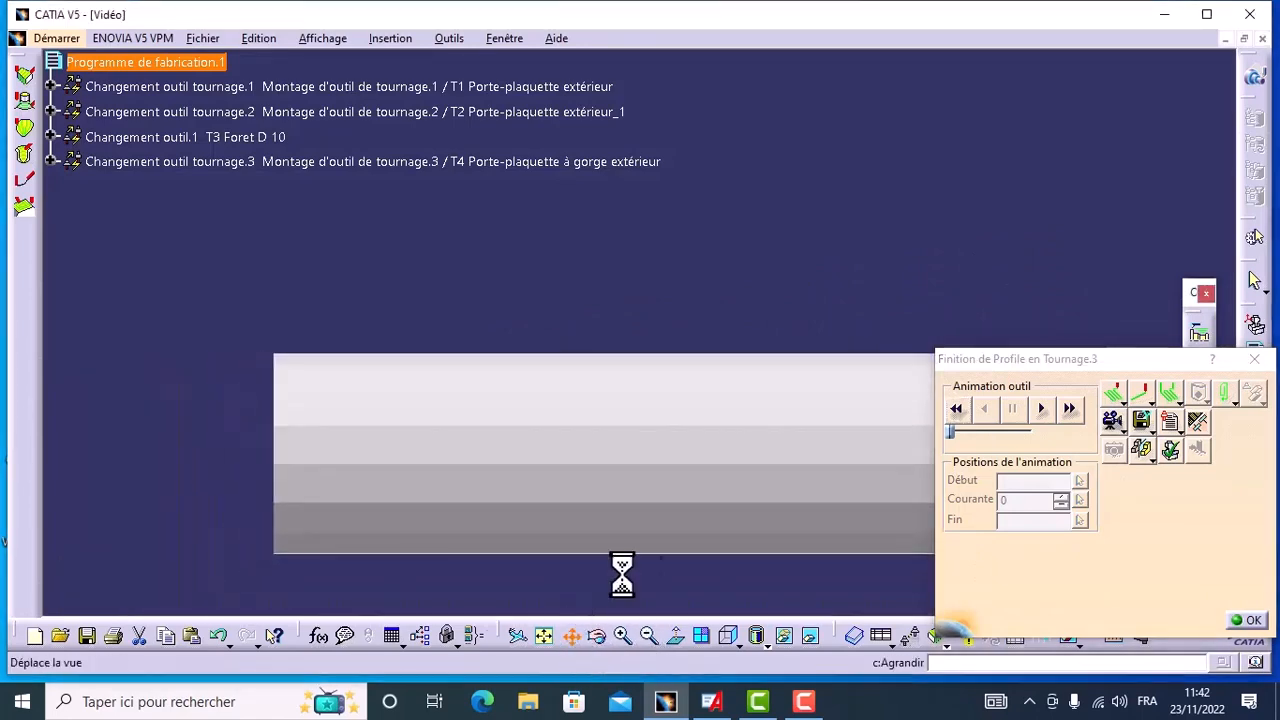
pyautogui.moveTo(631, 471); pyautogui.dragTo(527, 387)
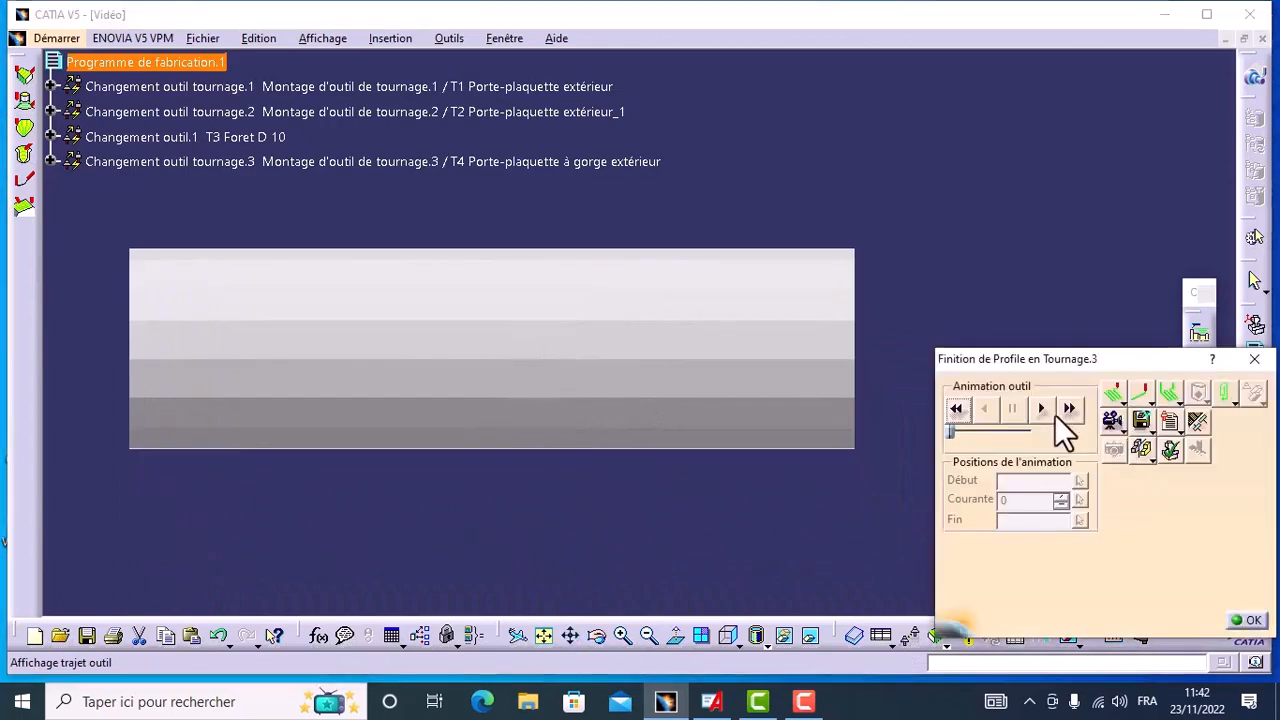
pyautogui.click(1044, 409)
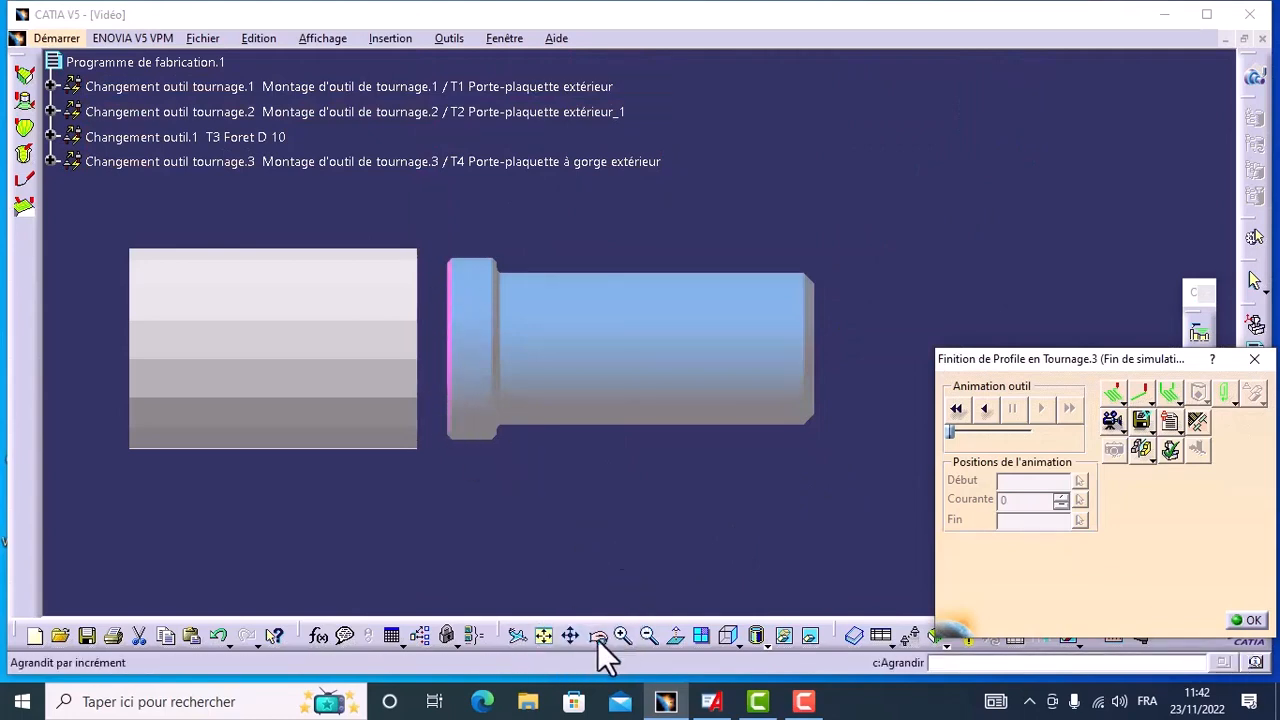
pyautogui.click(600, 642)
pyautogui.moveTo(550, 377); pyautogui.dragTo(628, 378)
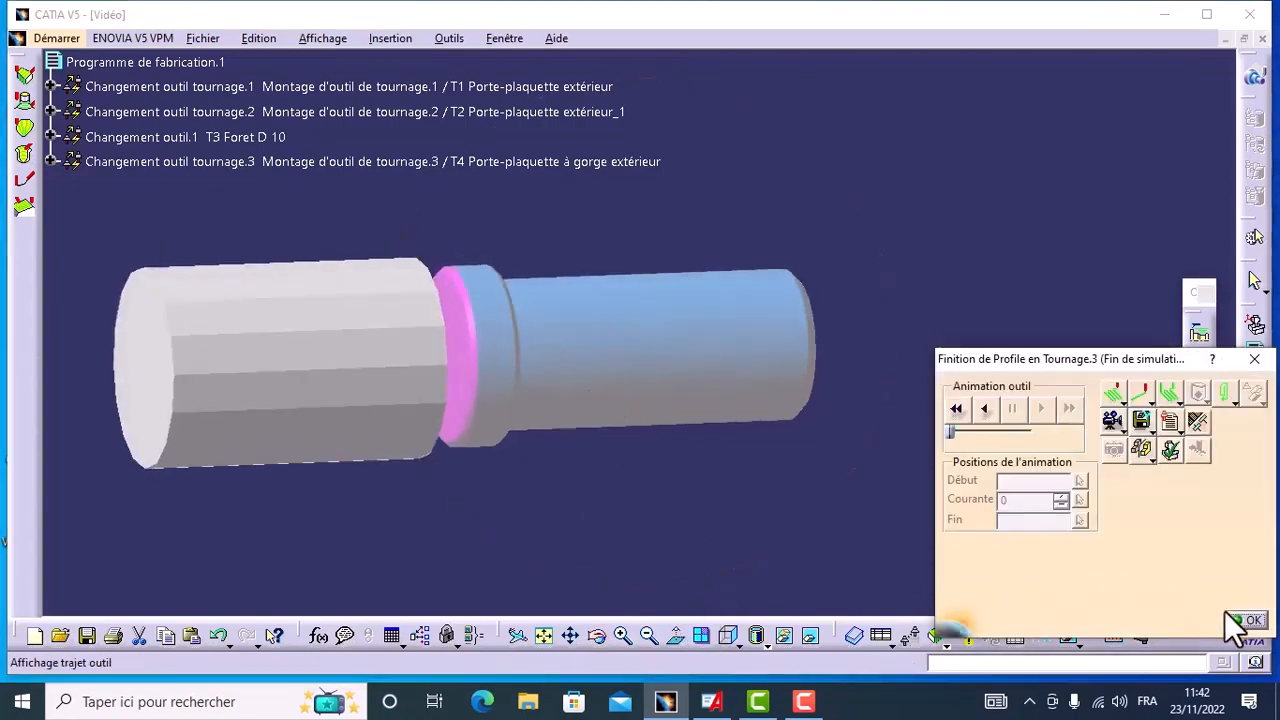
pyautogui.click(1250, 624)
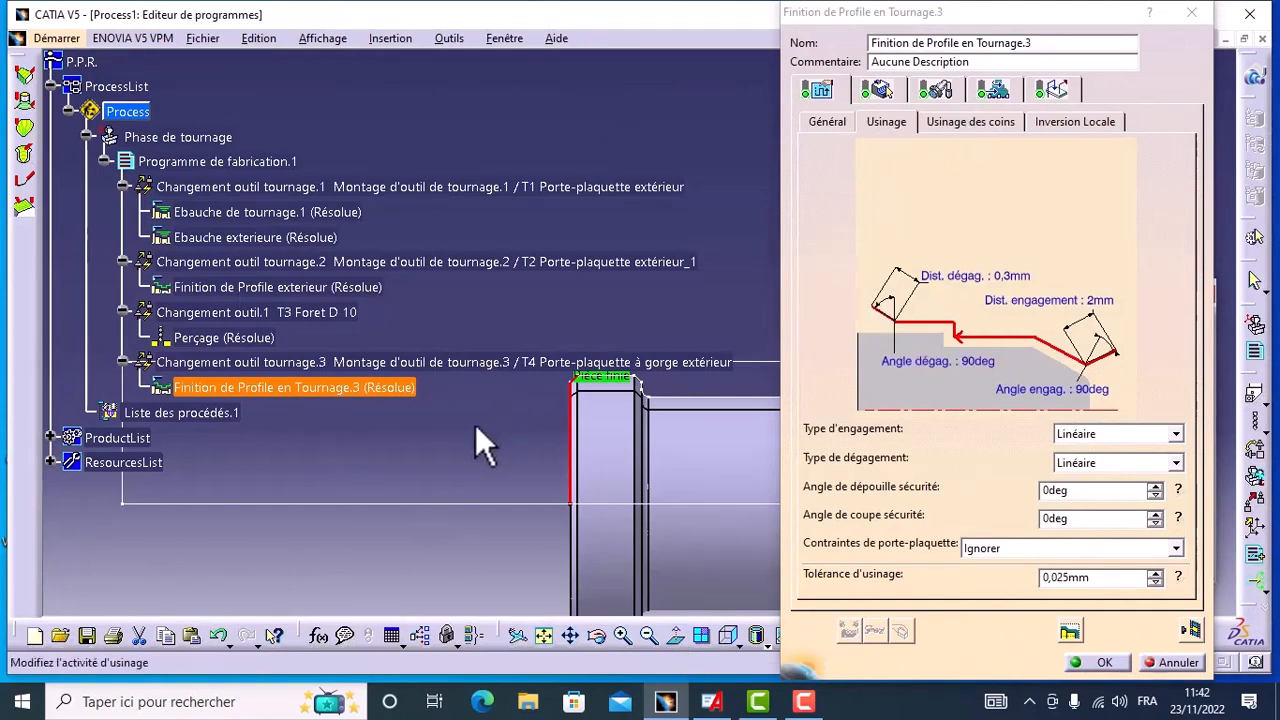
# Step: Rename the rear-face profile finishing operation as tronconnage and accept it
pyautogui.click(1040, 42)
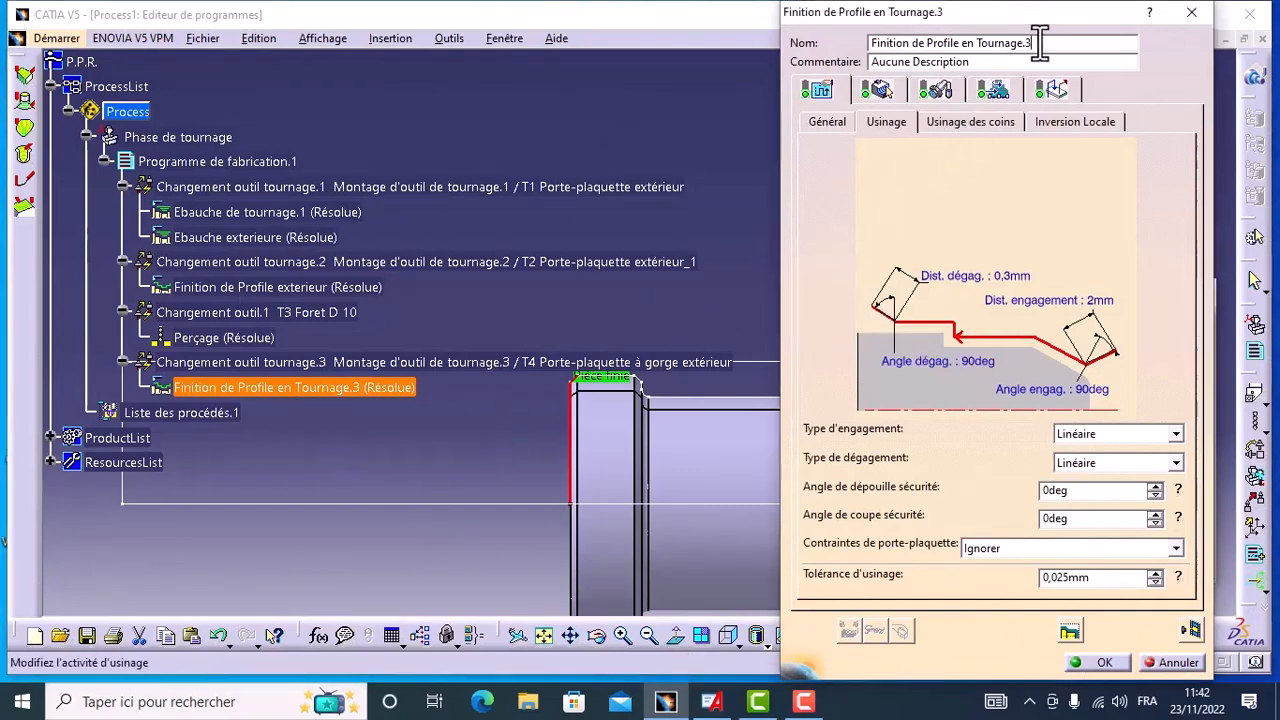
pyautogui.press('BackSpace')
pyautogui.press('BackSpace')
pyautogui.press('BackSpace')
pyautogui.press('BackSpace')
pyautogui.press('BackSpace')
pyautogui.press('BackSpace')
pyautogui.press('BackSpace')
pyautogui.press('BackSpace')
pyautogui.press('BackSpace')
pyautogui.press('BackSpace')
pyautogui.press('BackSpace')
pyautogui.press('BackSpace')
pyautogui.press('BackSpace')
pyautogui.press('BackSpace')
pyautogui.press('BackSpace')
pyautogui.press('BackSpace')
pyautogui.press('BackSpace')
pyautogui.press('BackSpace')
pyautogui.press('BackSpace')
pyautogui.press('BackSpace')
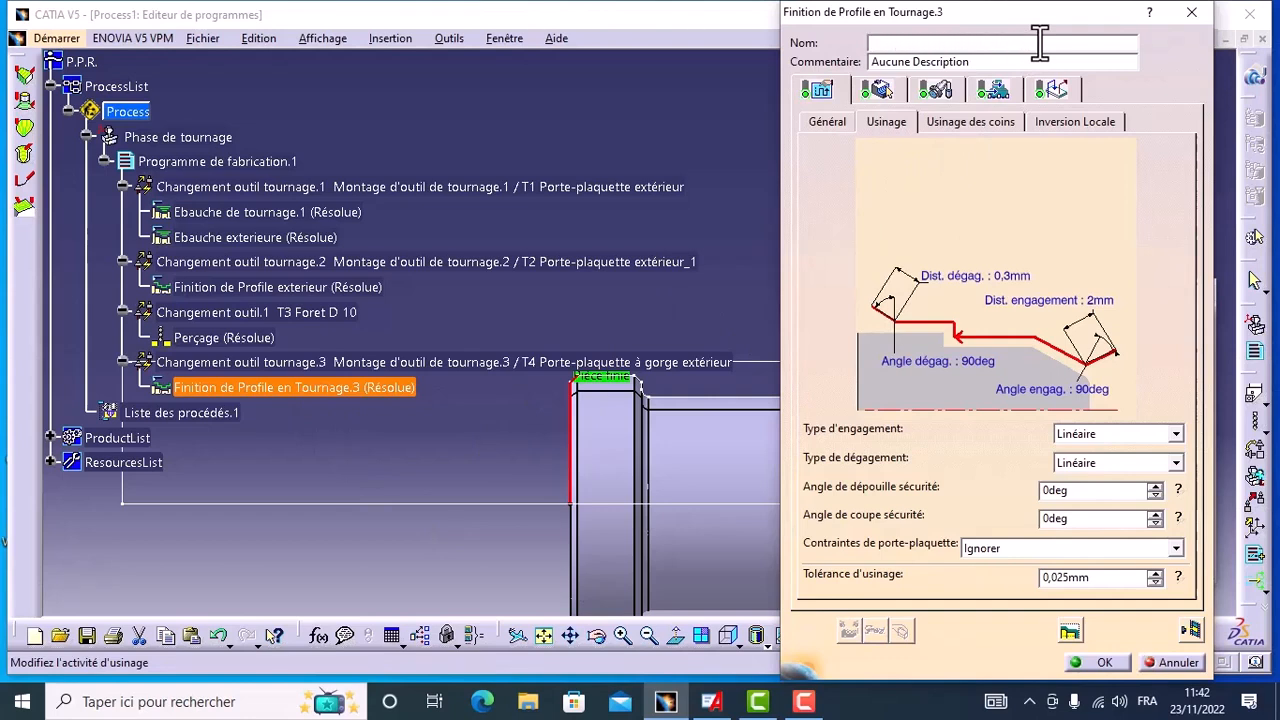
pyautogui.write('tronconnage')
pyautogui.click(1092, 660)
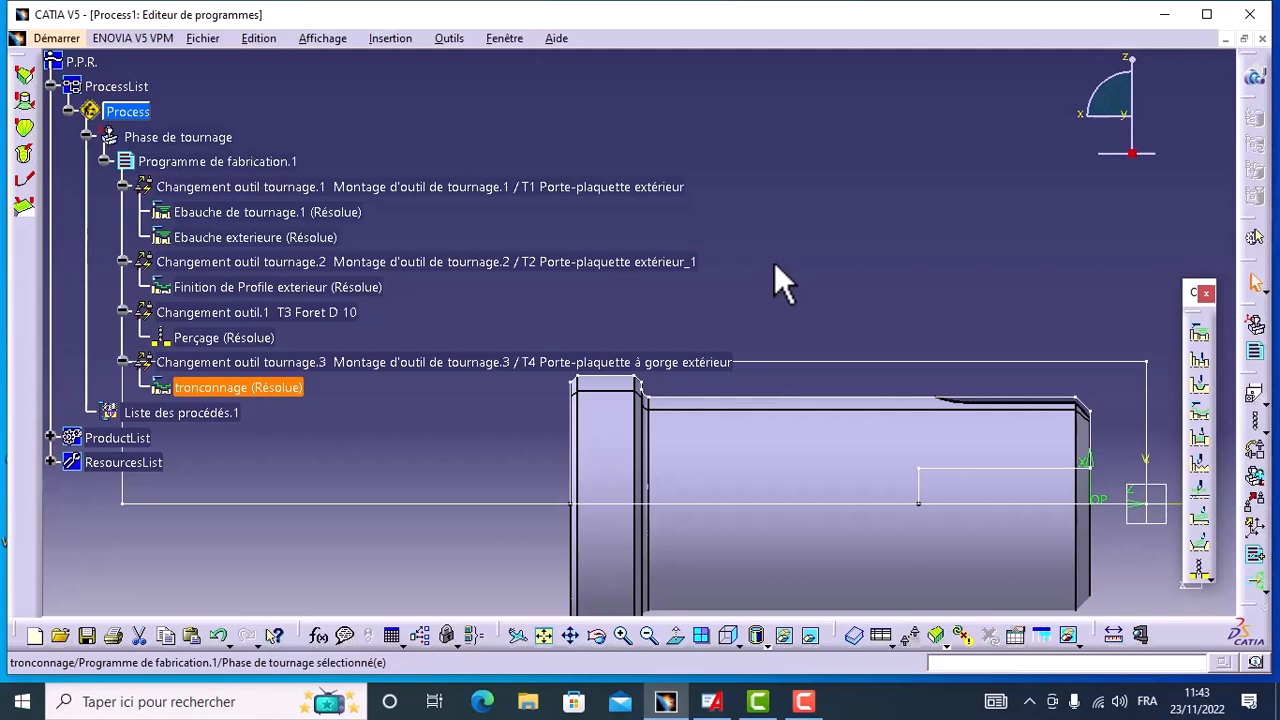
# Step: Check the IMS postprocessor and controller emulator folder setting in the machining output options, then accept the options
pyautogui.click(449, 38)
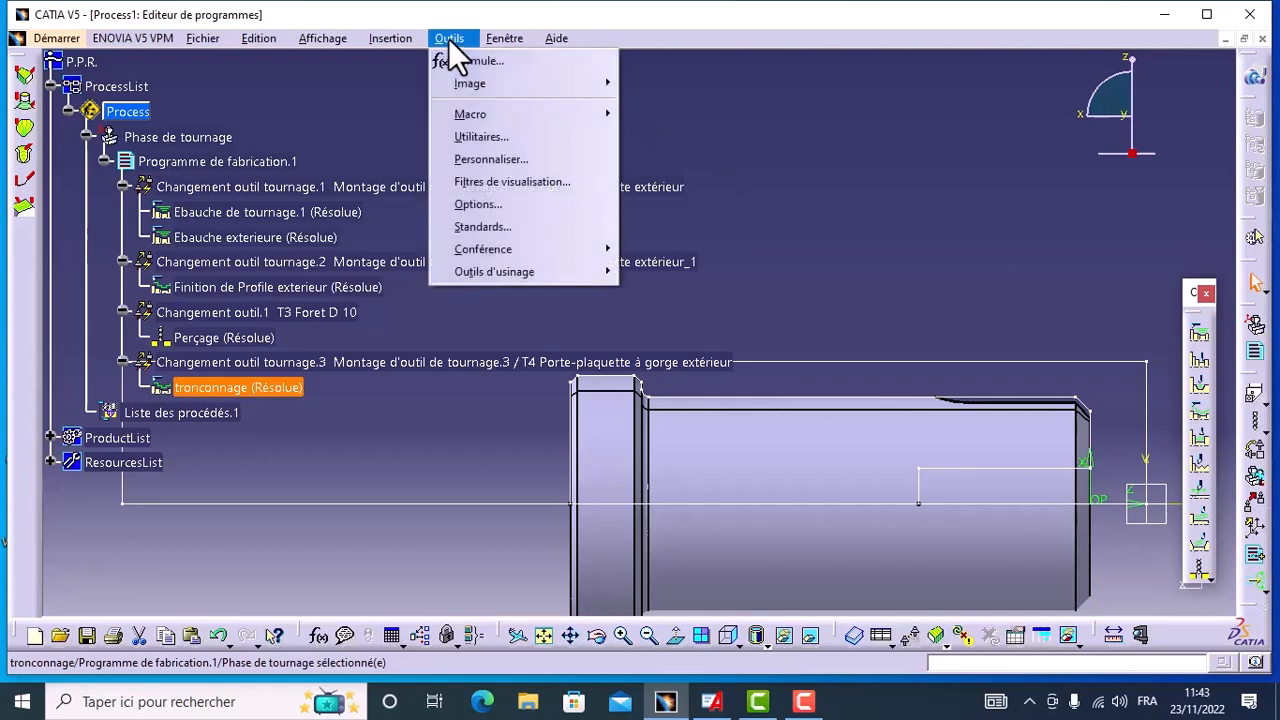
pyautogui.click(467, 205)
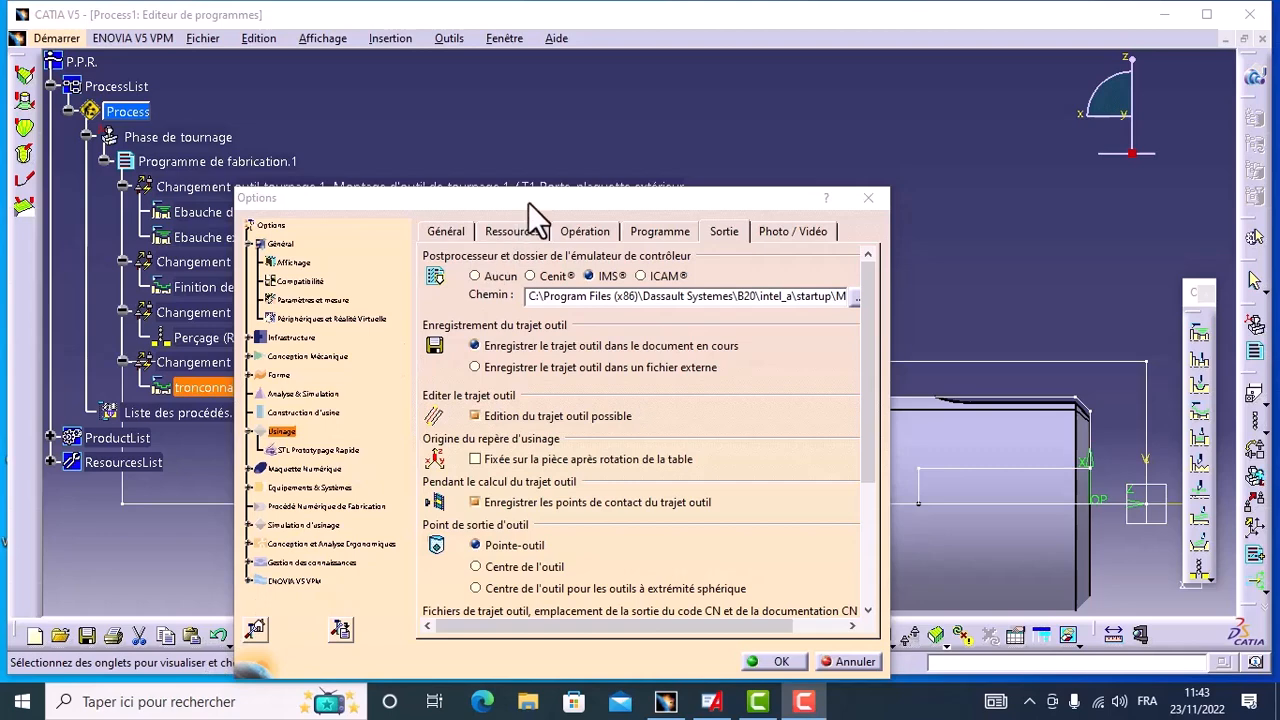
pyautogui.moveTo(528, 202); pyautogui.dragTo(579, 148)
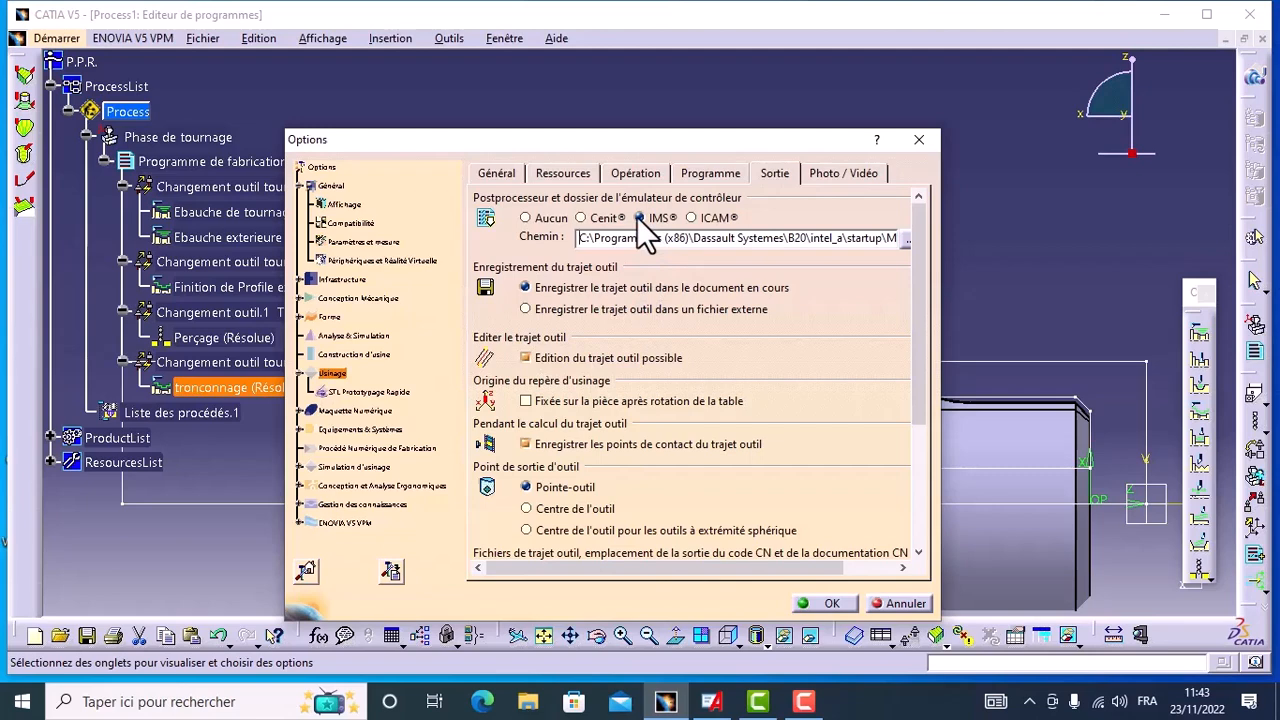
pyautogui.click(825, 604)
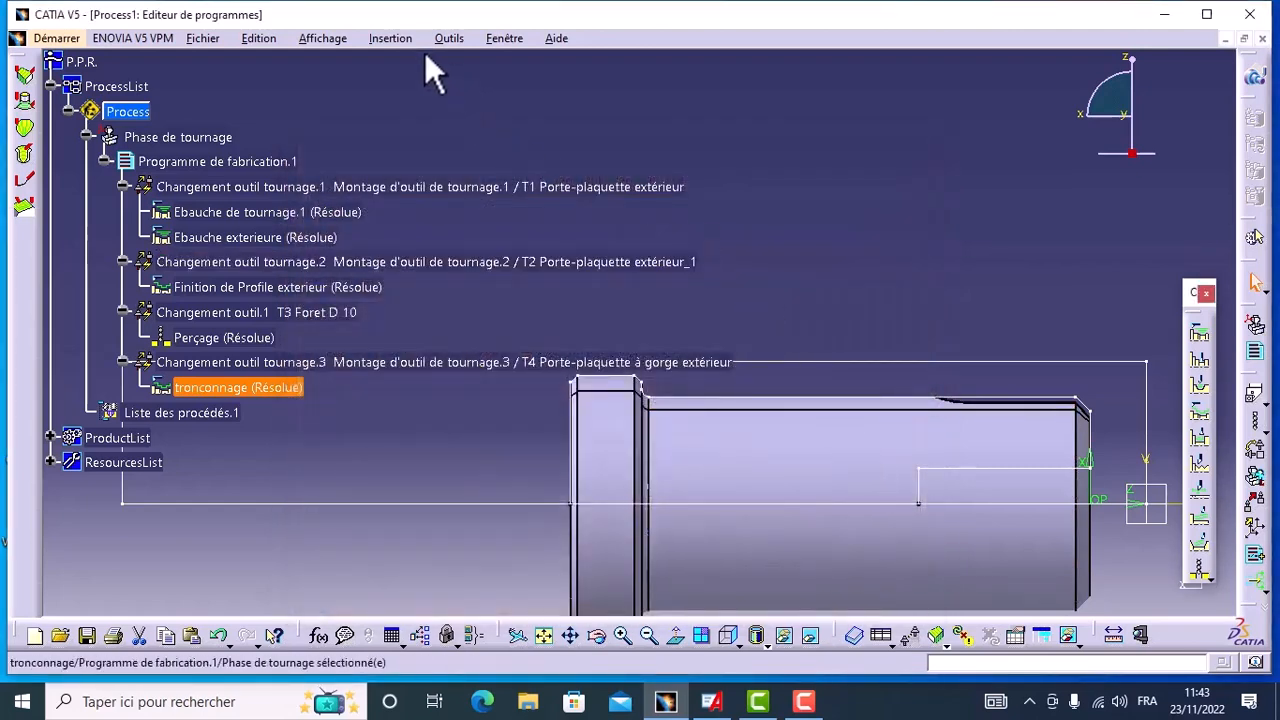
# Step: Open the turning phase's machine definition and set its numerical control's controller emulator to fanuc5x_abtable.ce
pyautogui.doubleClick(186, 134)
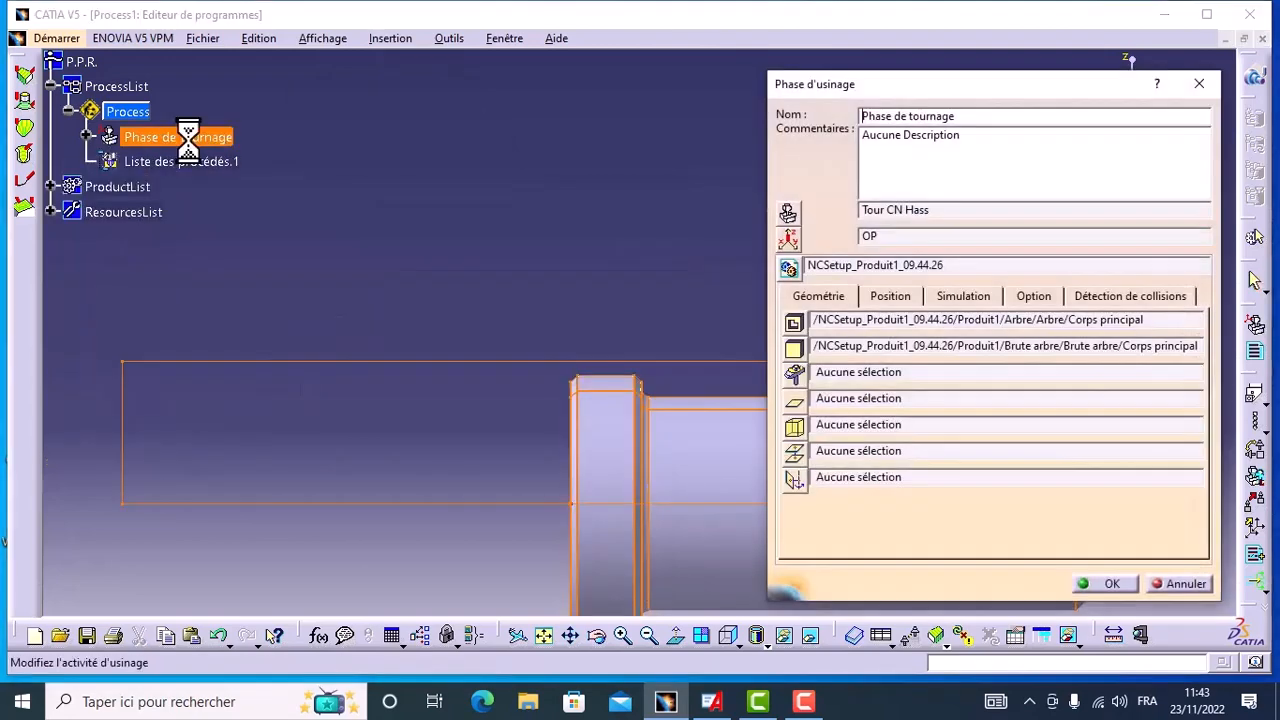
pyautogui.click(788, 213)
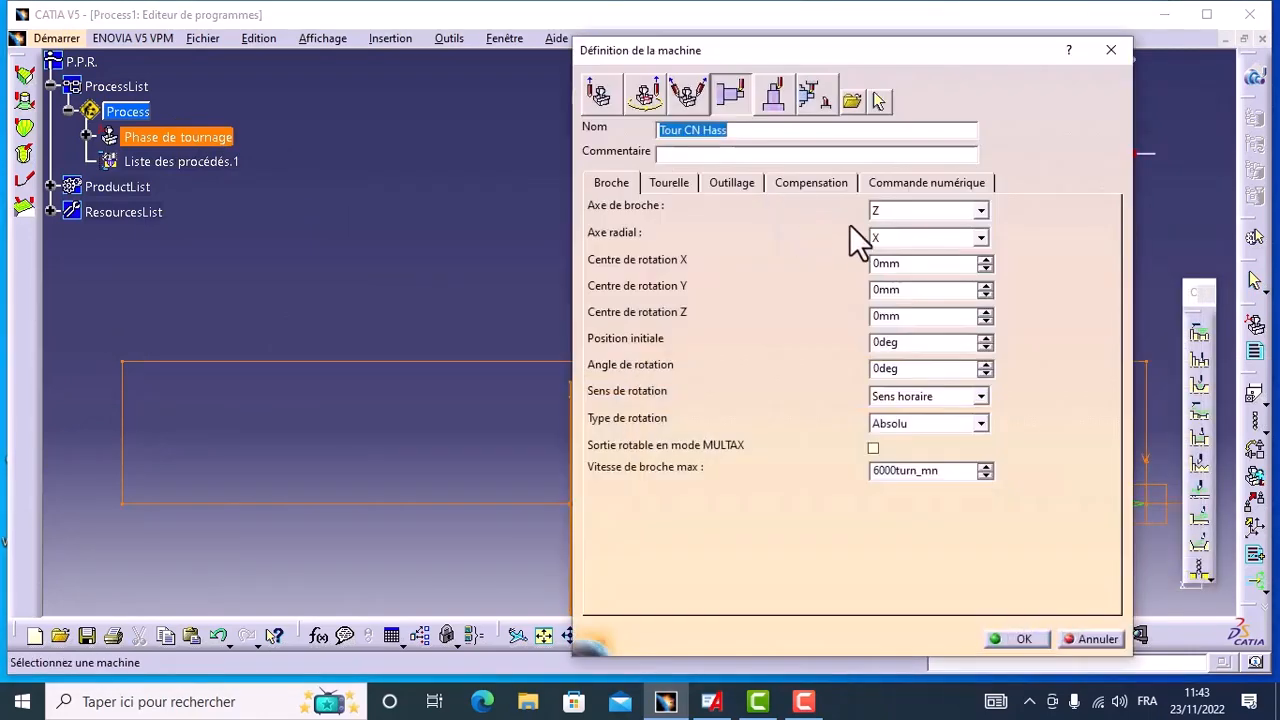
pyautogui.click(933, 184)
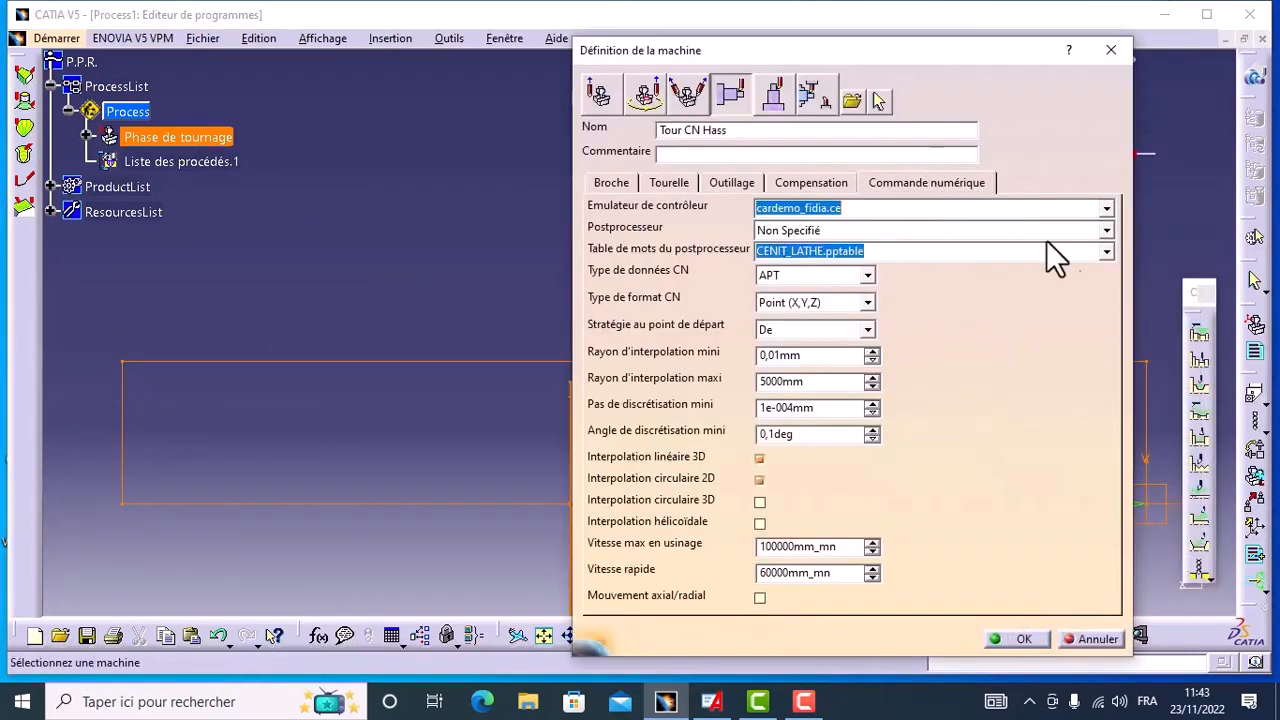
pyautogui.click(1107, 208)
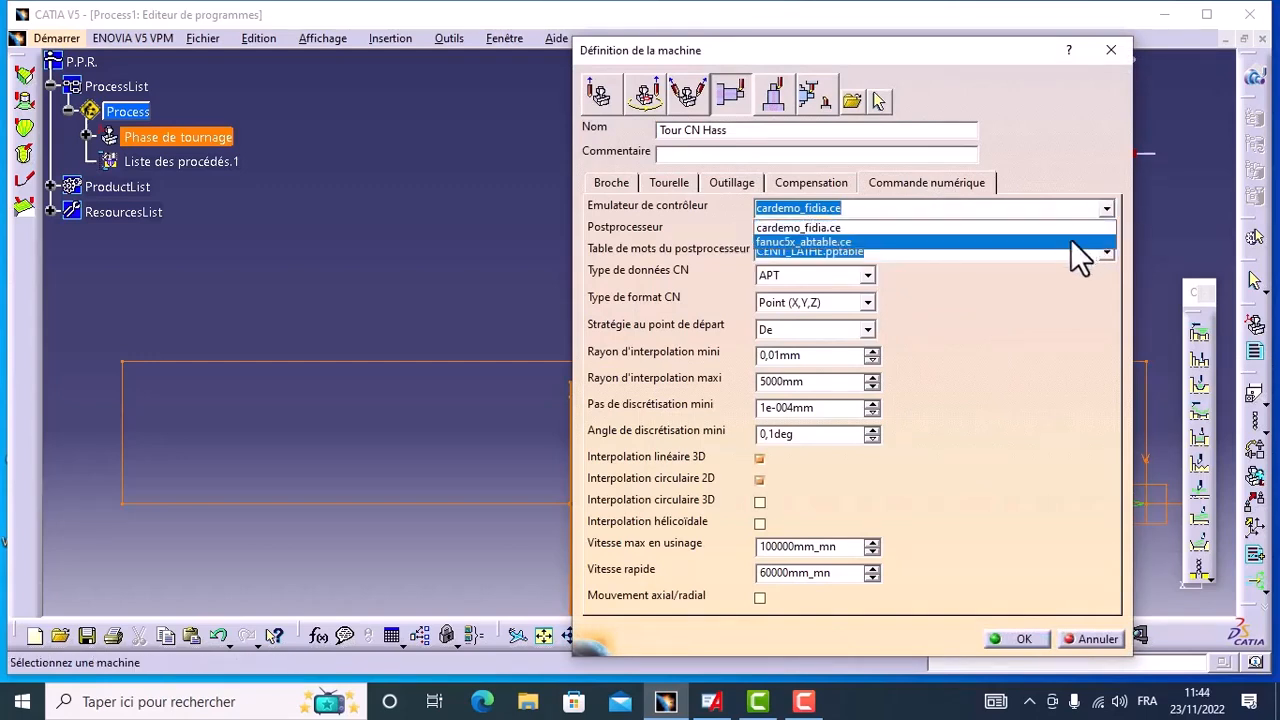
pyautogui.click(1070, 241)
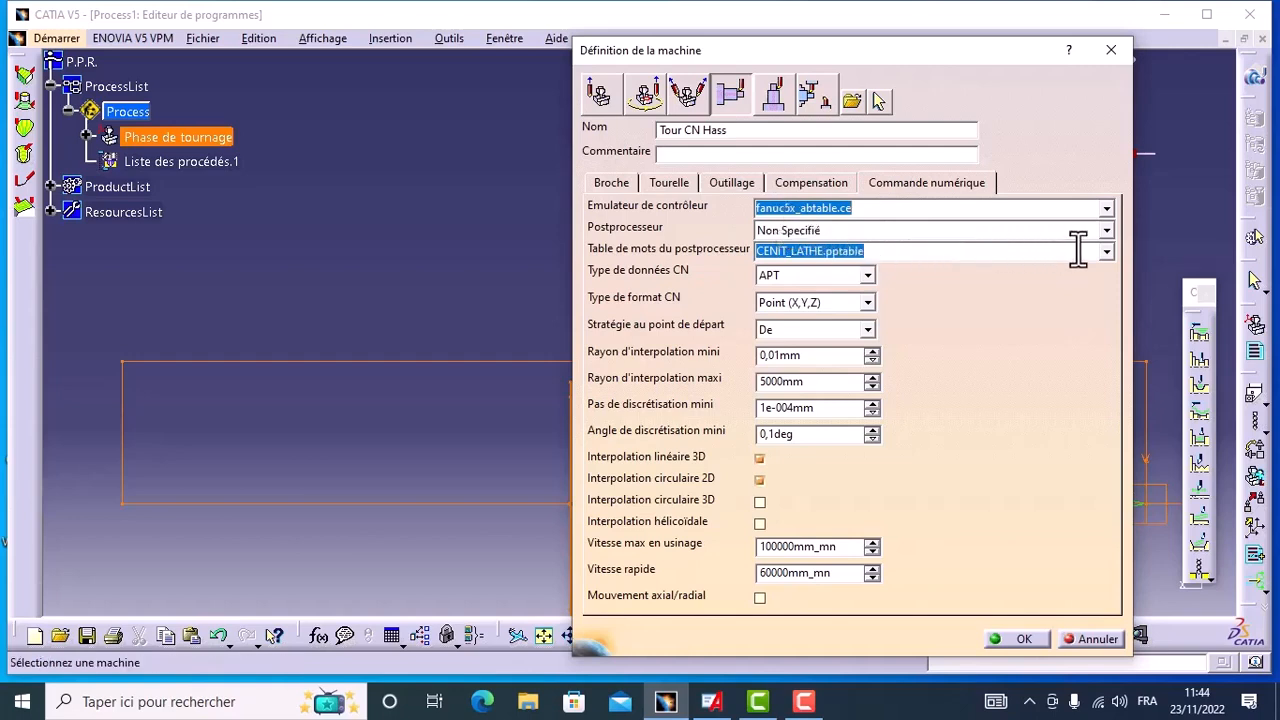
# Step: Set the lathe's postprocessor to haas.lib and its postprocessor words table to IMSLATHE.pptable
pyautogui.click(1106, 233)
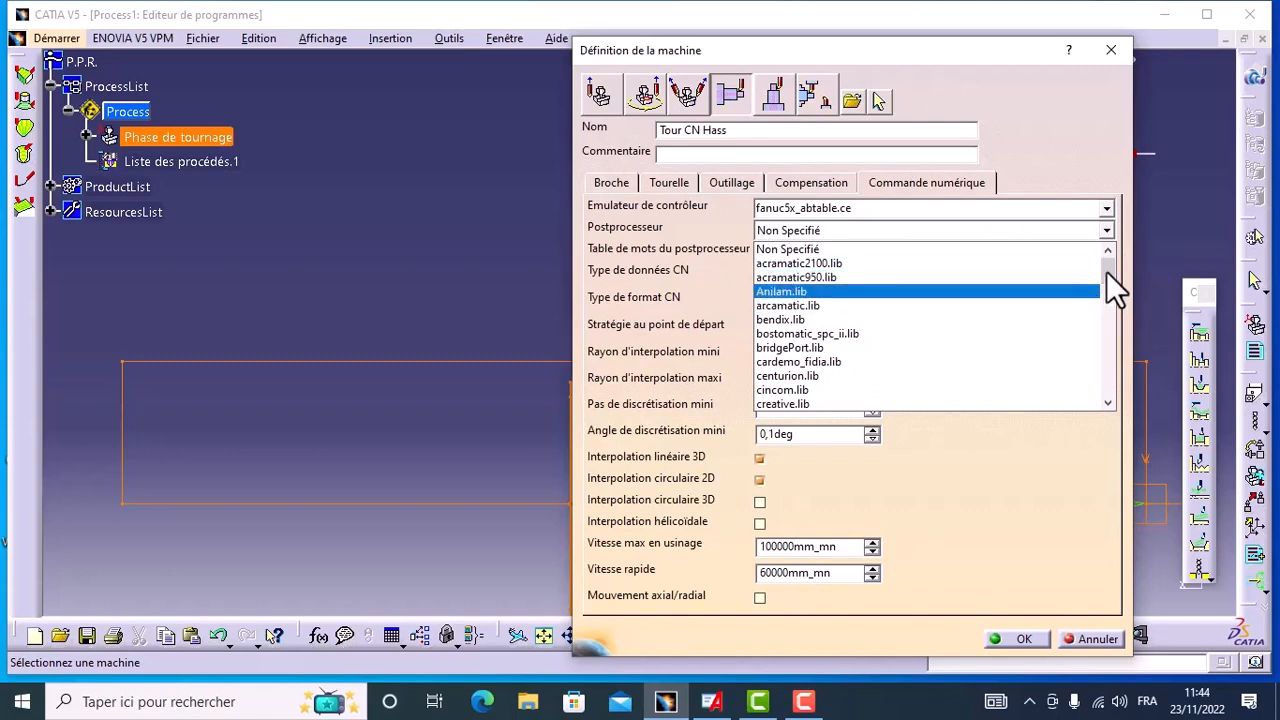
pyautogui.moveTo(1106, 271); pyautogui.dragTo(1110, 346)
pyautogui.click(777, 250)
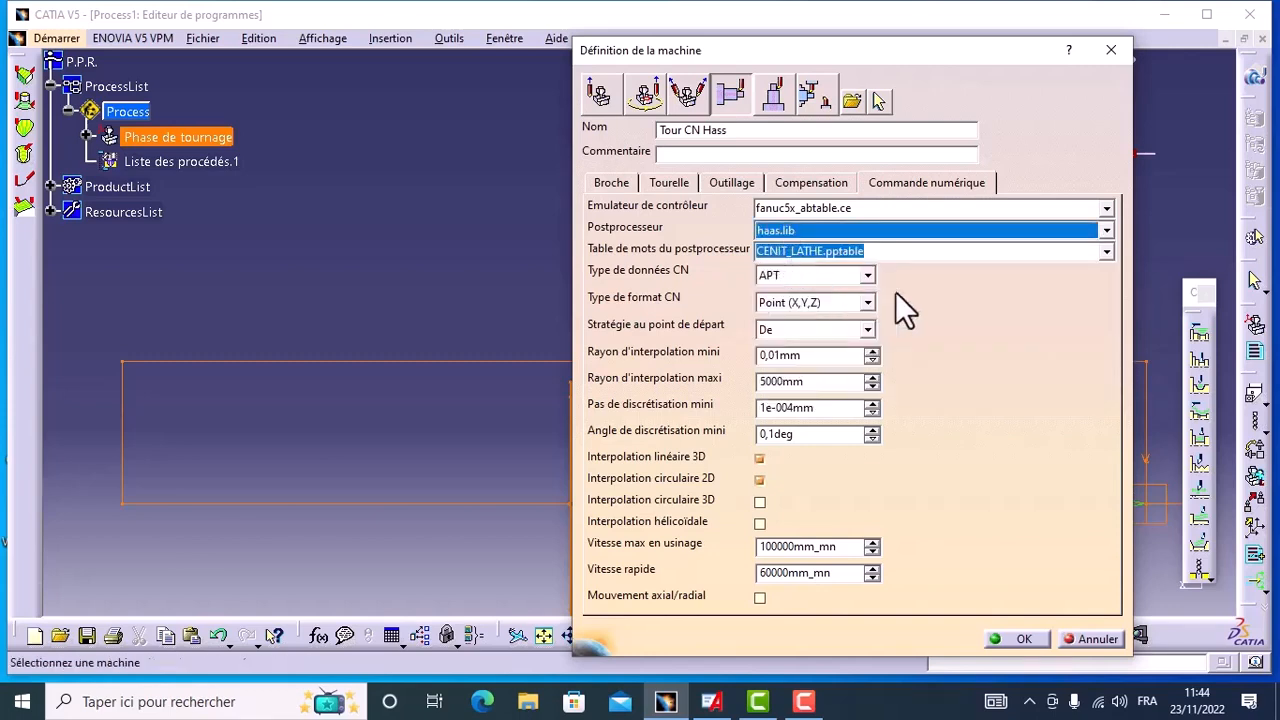
pyautogui.click(1106, 254)
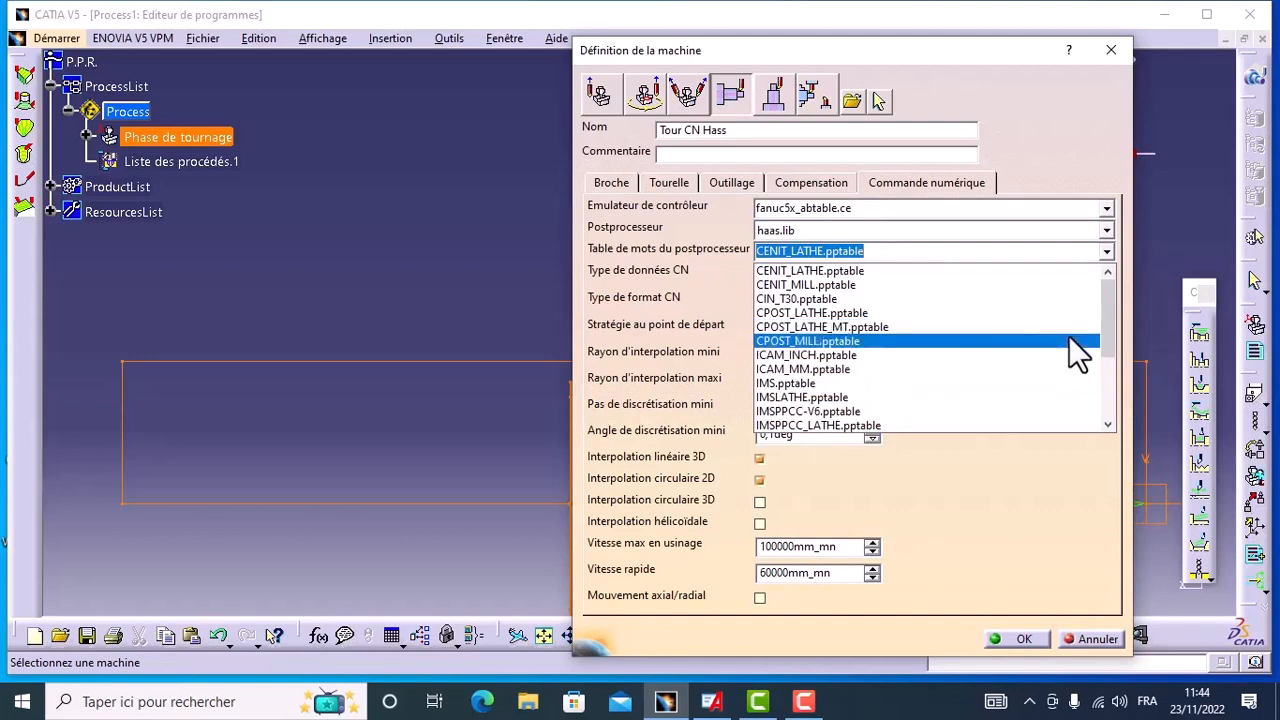
pyautogui.click(814, 398)
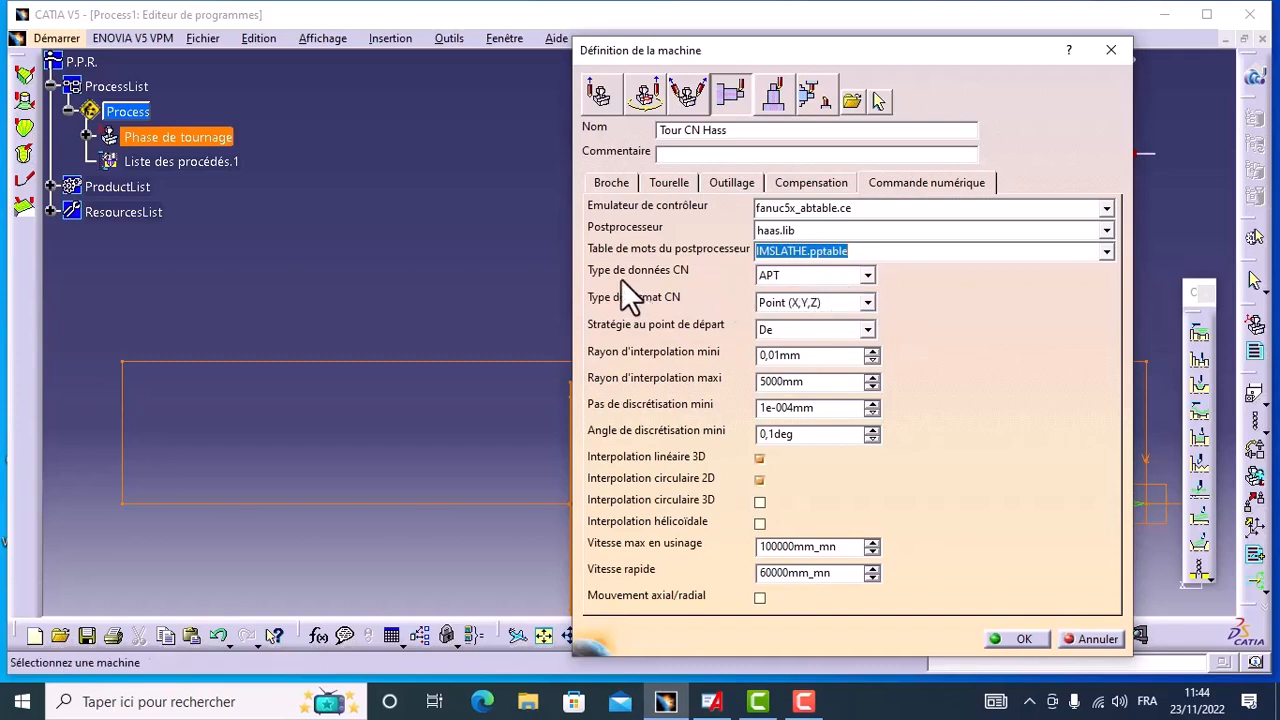
# Step: Set the lathe's NC data type to ISO, and accept the machine and turning phase definitions
pyautogui.click(868, 279)
pyautogui.click(840, 337)
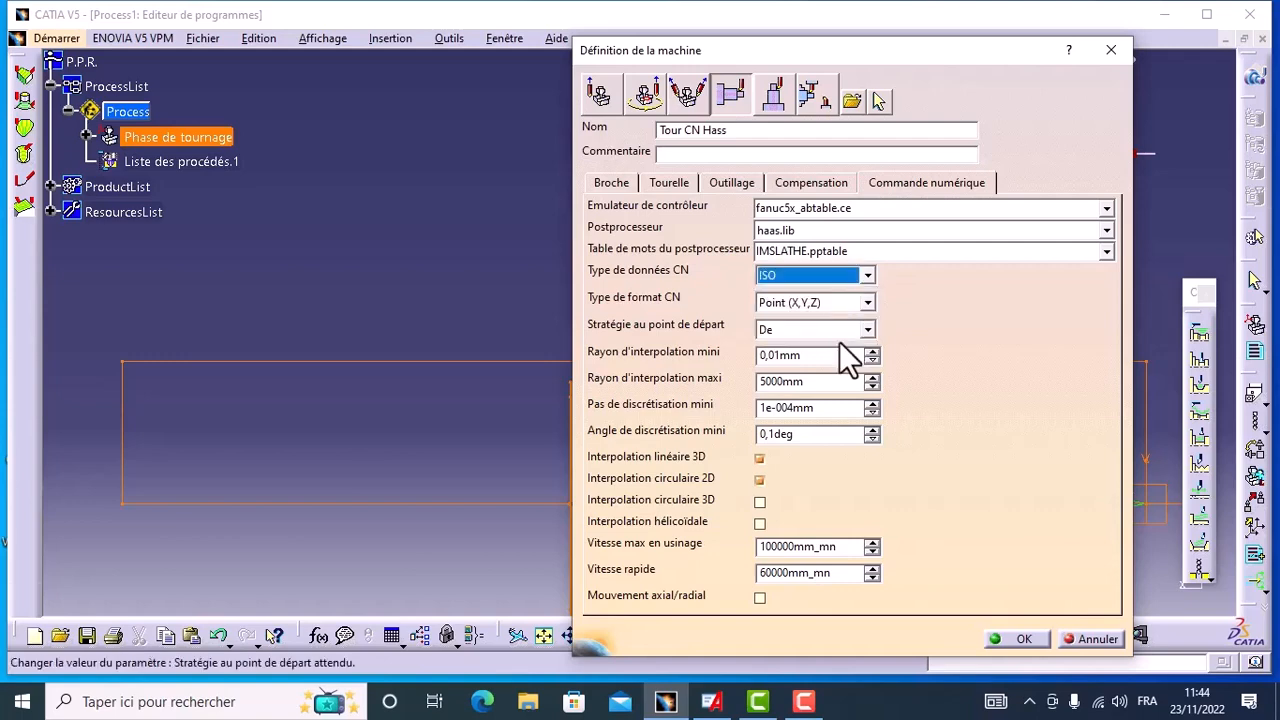
pyautogui.click(1023, 640)
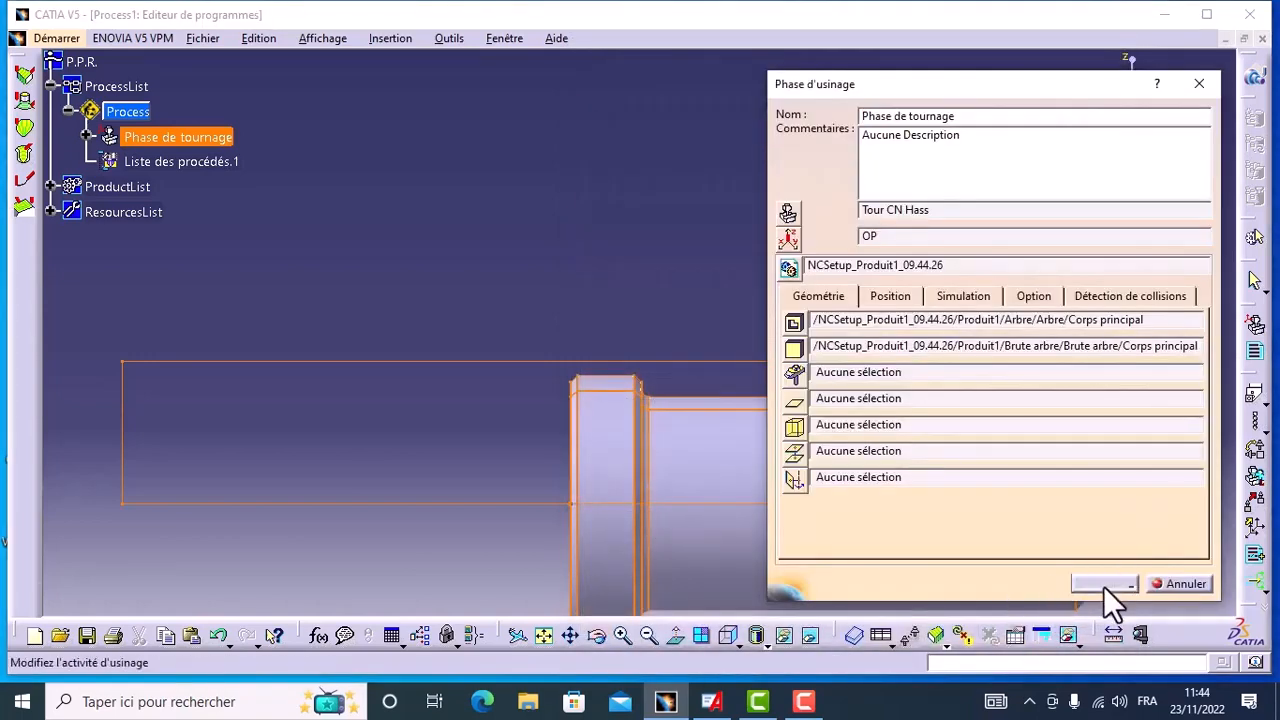
pyautogui.click(1106, 585)
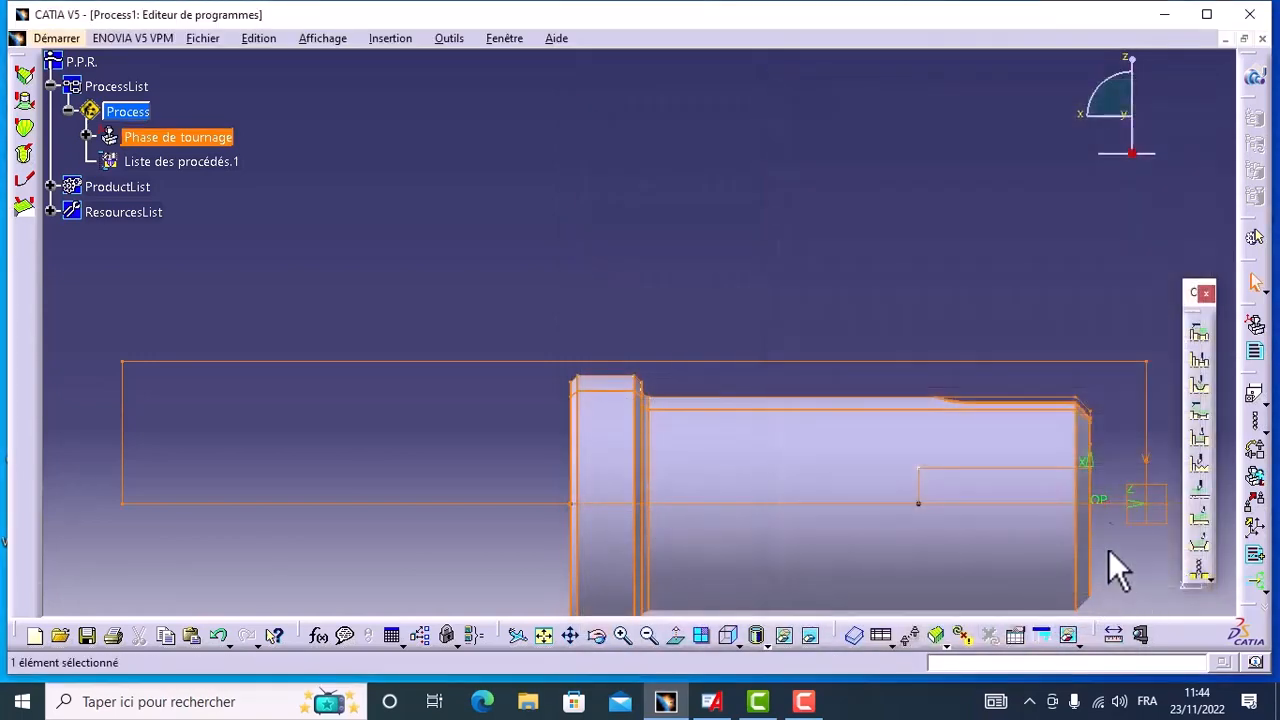
# Step: Start interactive NC code generation for Programme de fabrication.1 and set the output file to Process1_Programme_de_fabrication_1 on the desktop
pyautogui.click(87, 136)
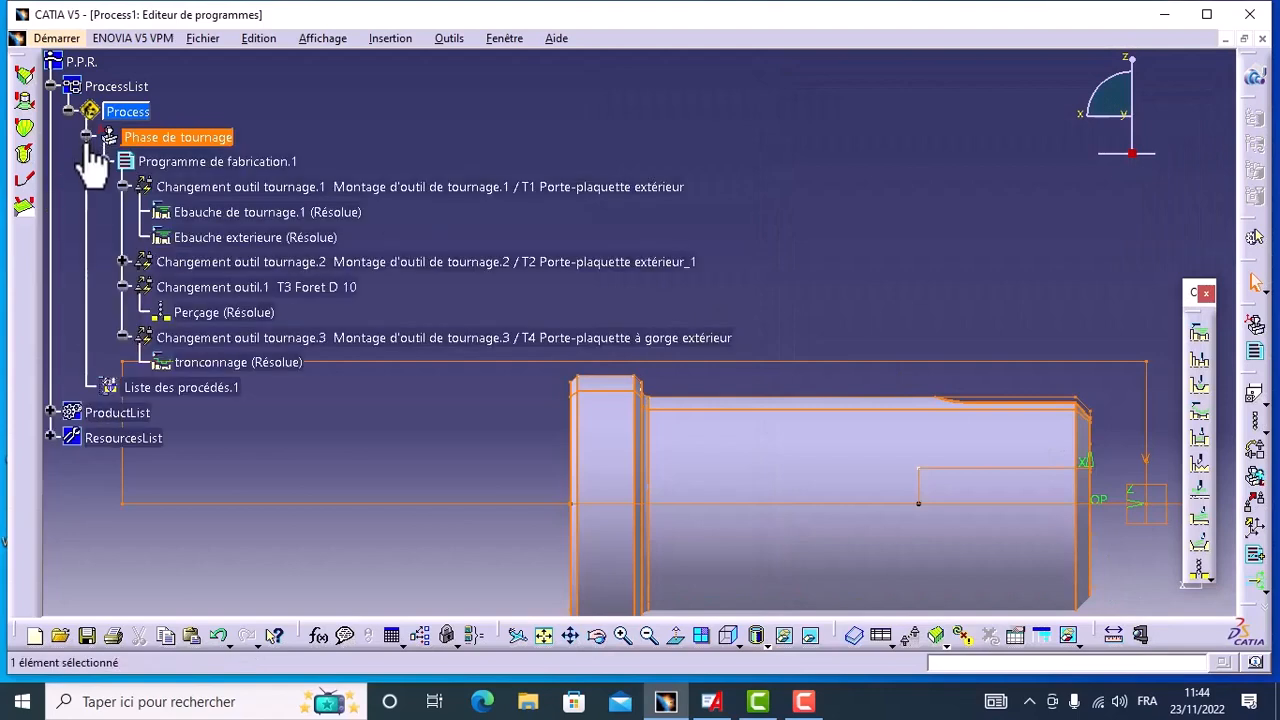
pyautogui.click(200, 164)
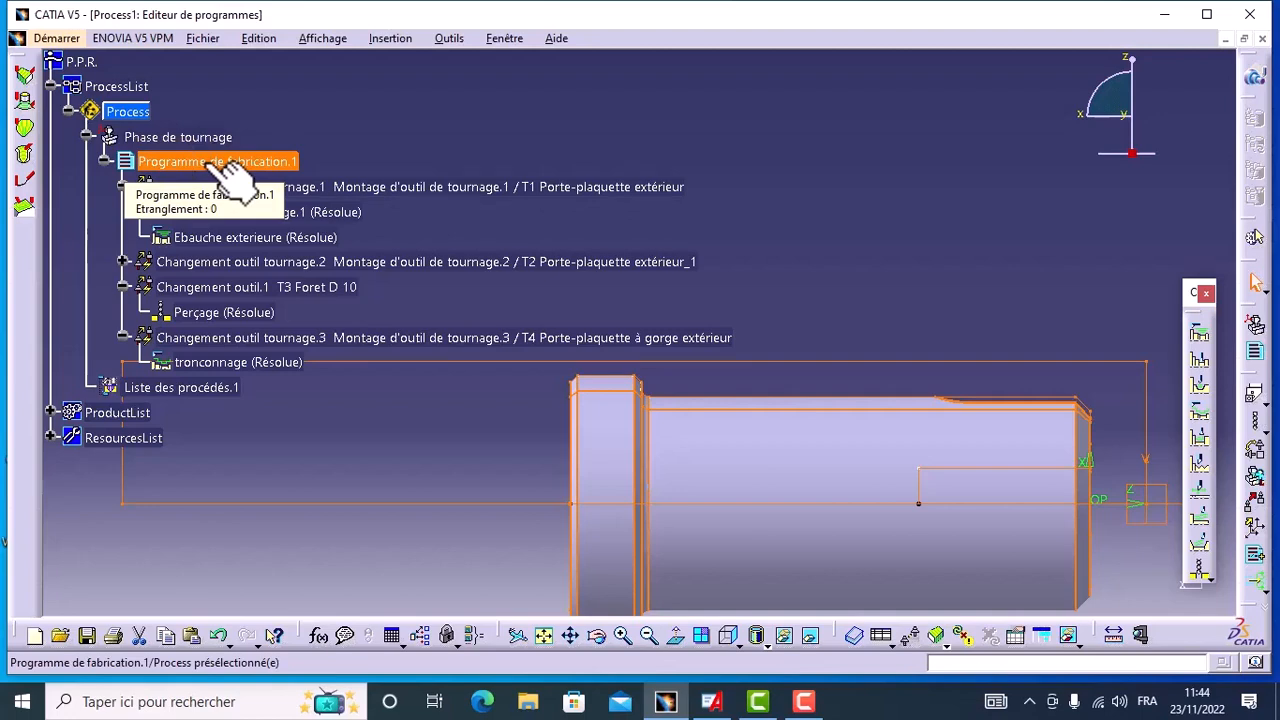
pyautogui.rightClick(212, 165)
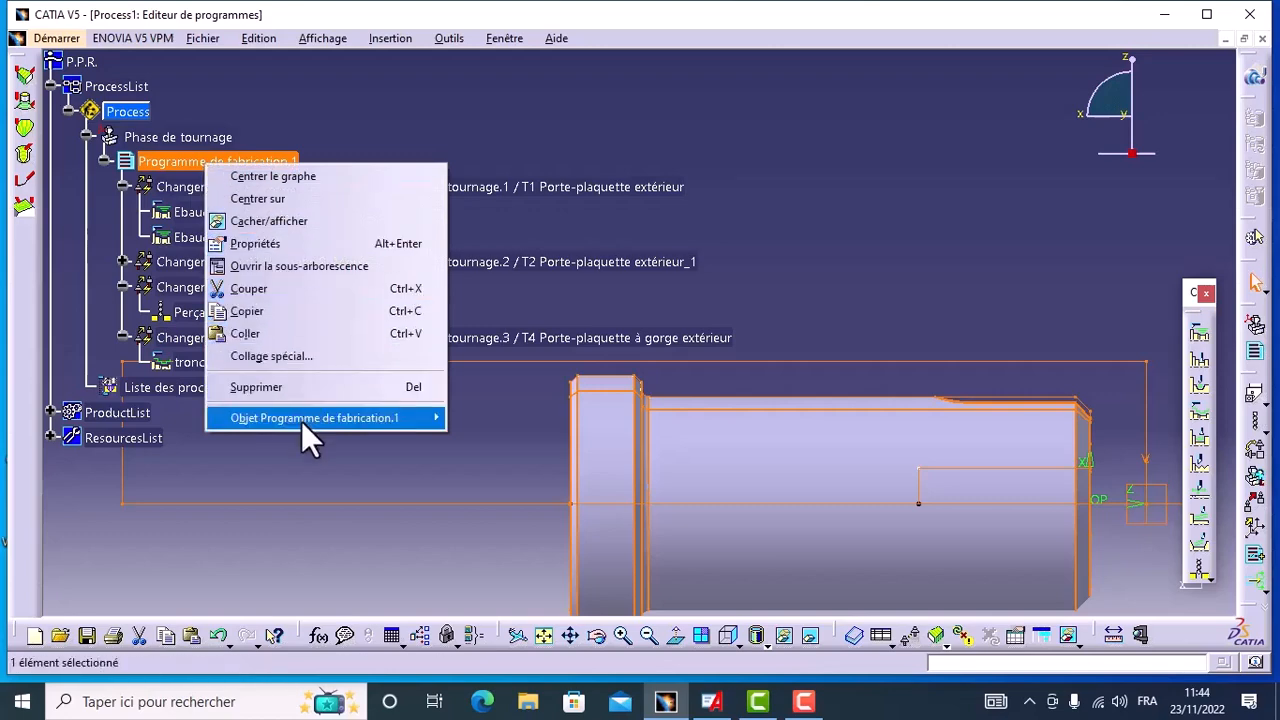
pyautogui.moveTo(303, 420)
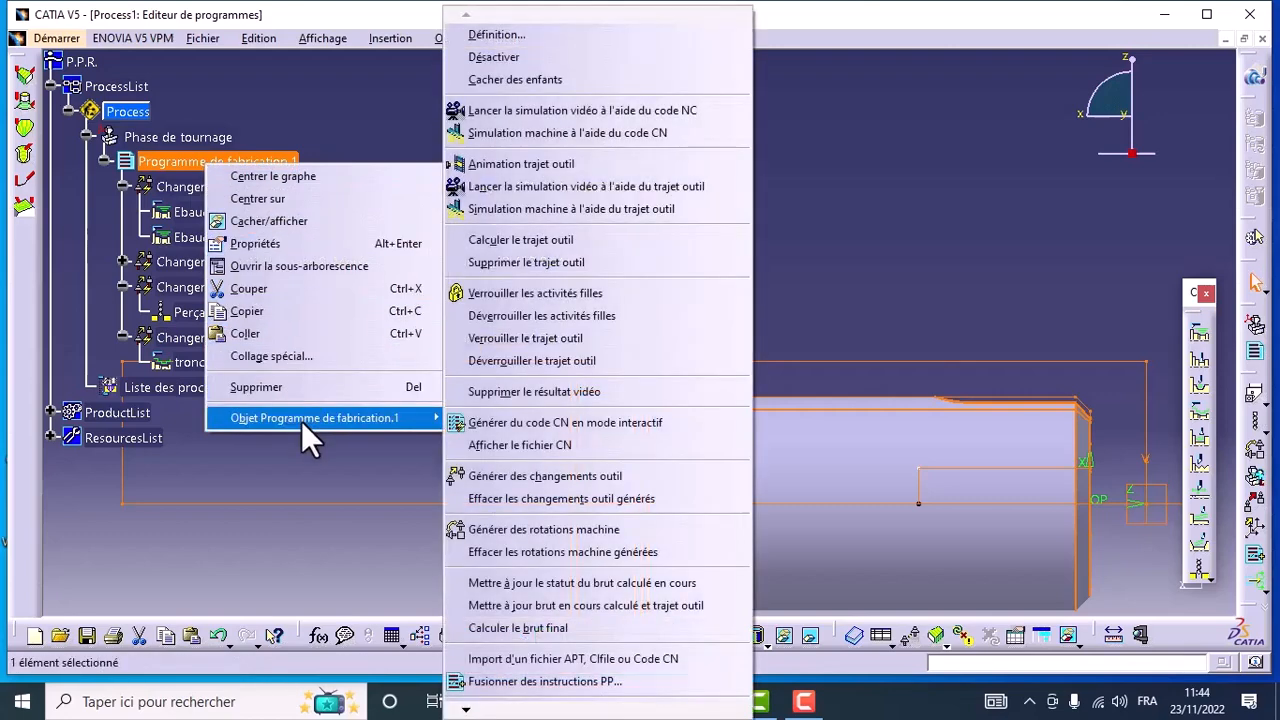
pyautogui.click(497, 422)
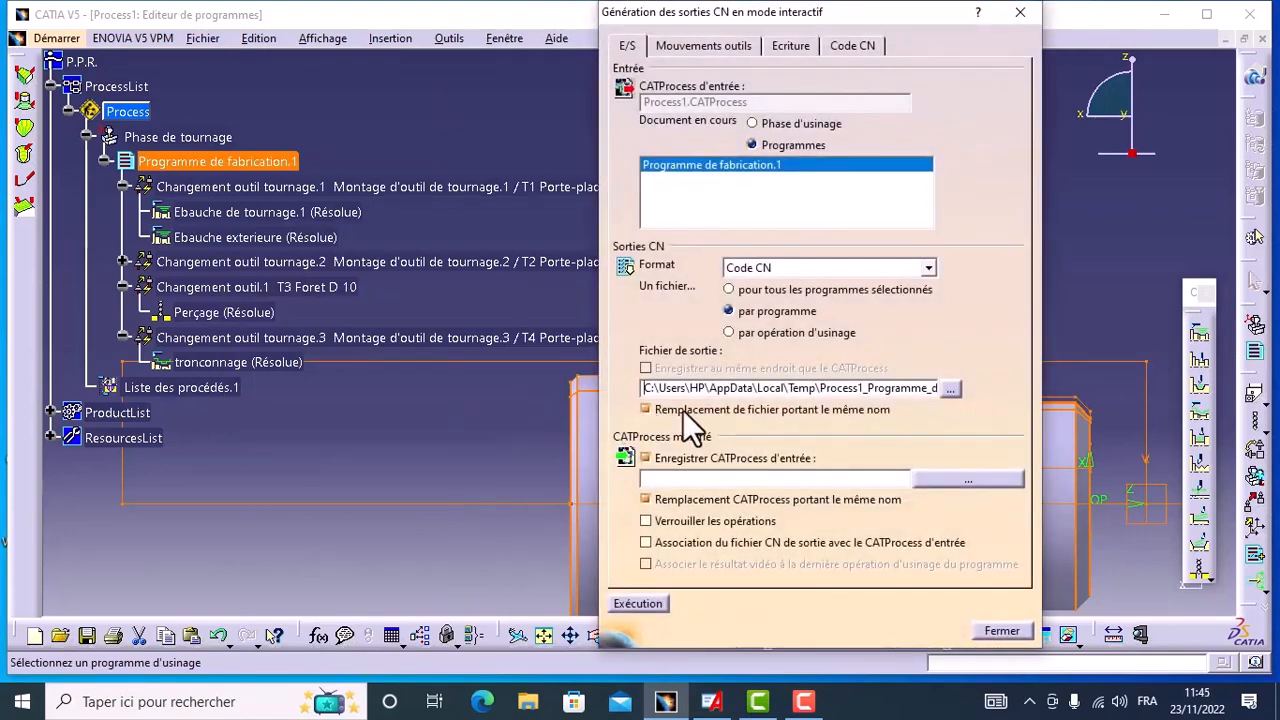
pyautogui.click(950, 389)
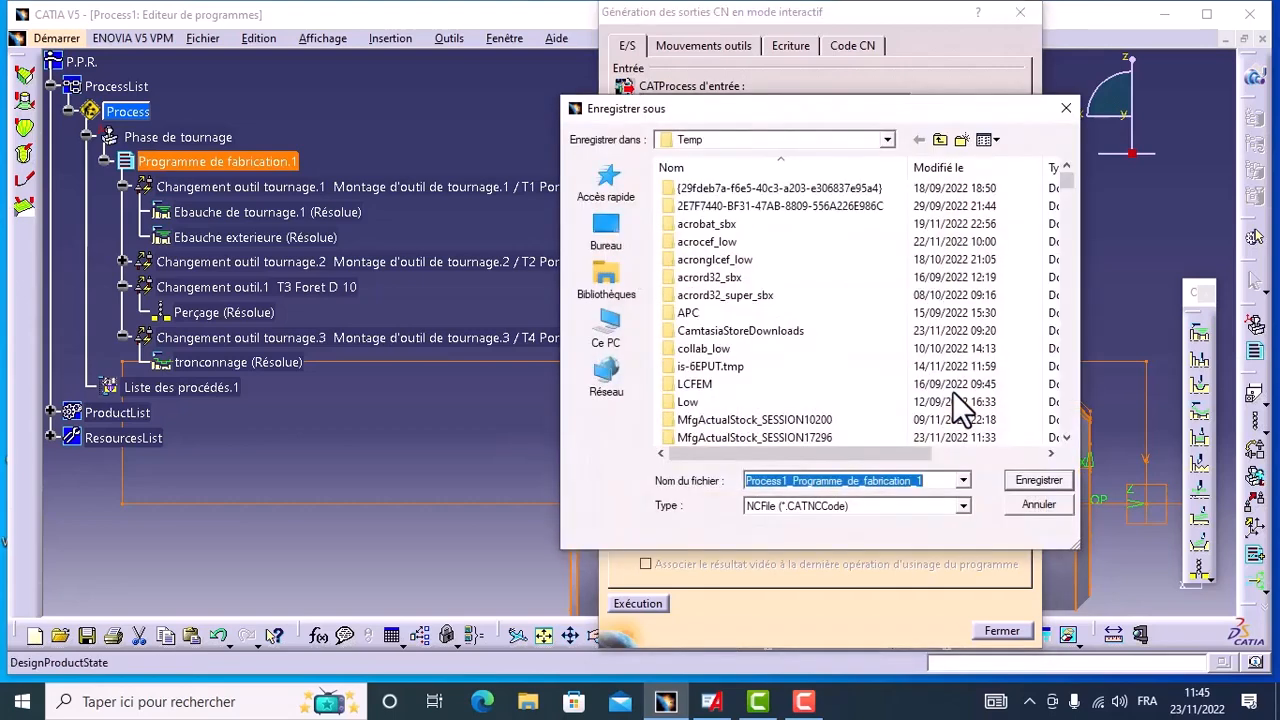
pyautogui.click(607, 235)
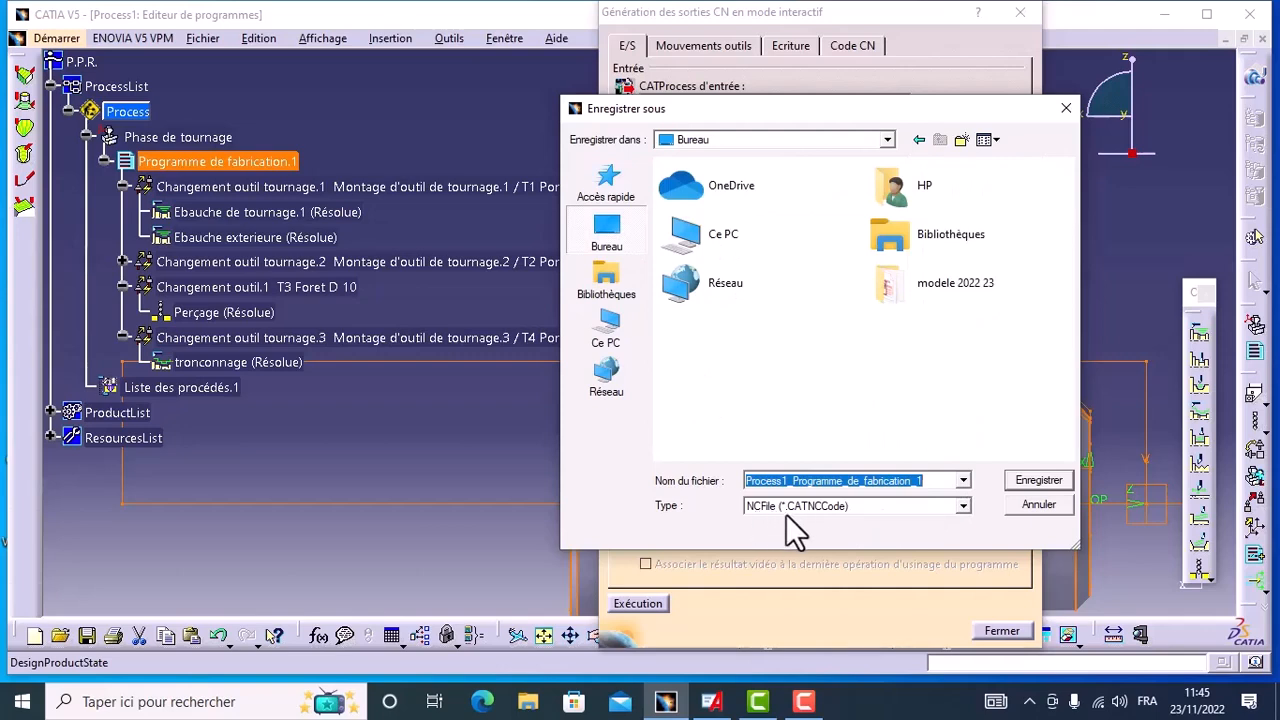
pyautogui.click(1036, 482)
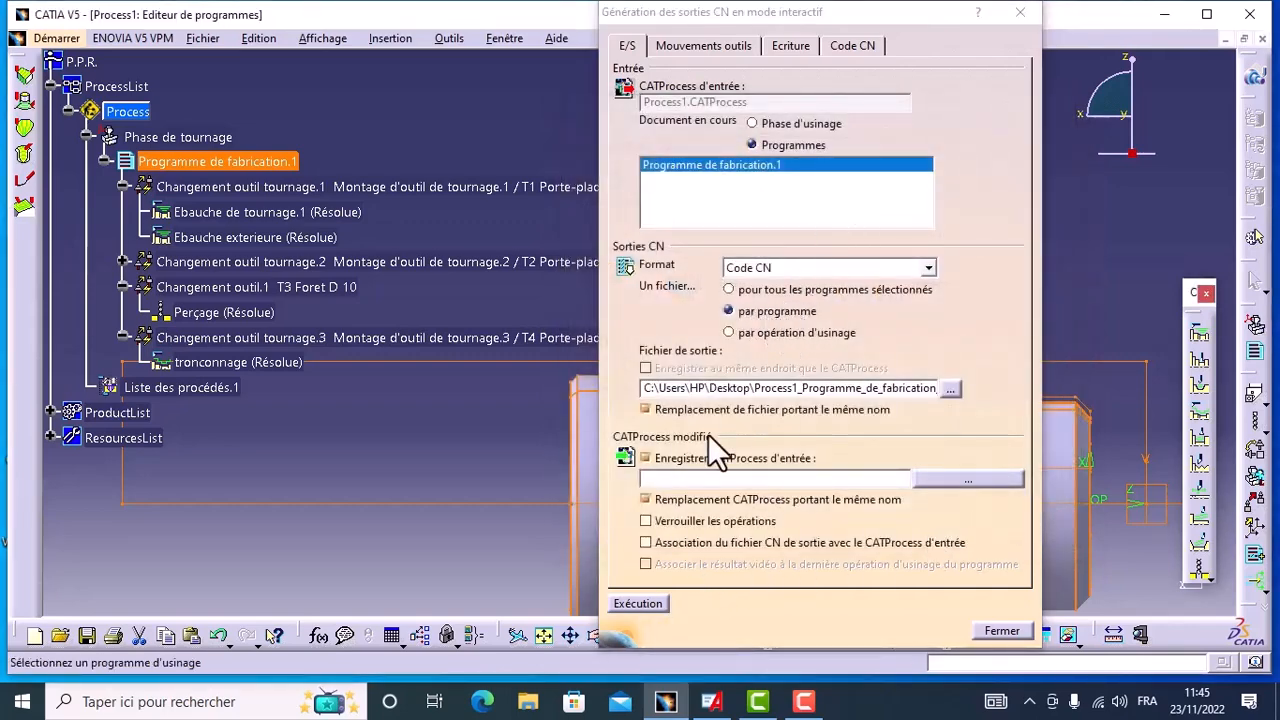
# Step: Run the NC code generation with program number 1000, and close the generation dialog
pyautogui.click(640, 604)
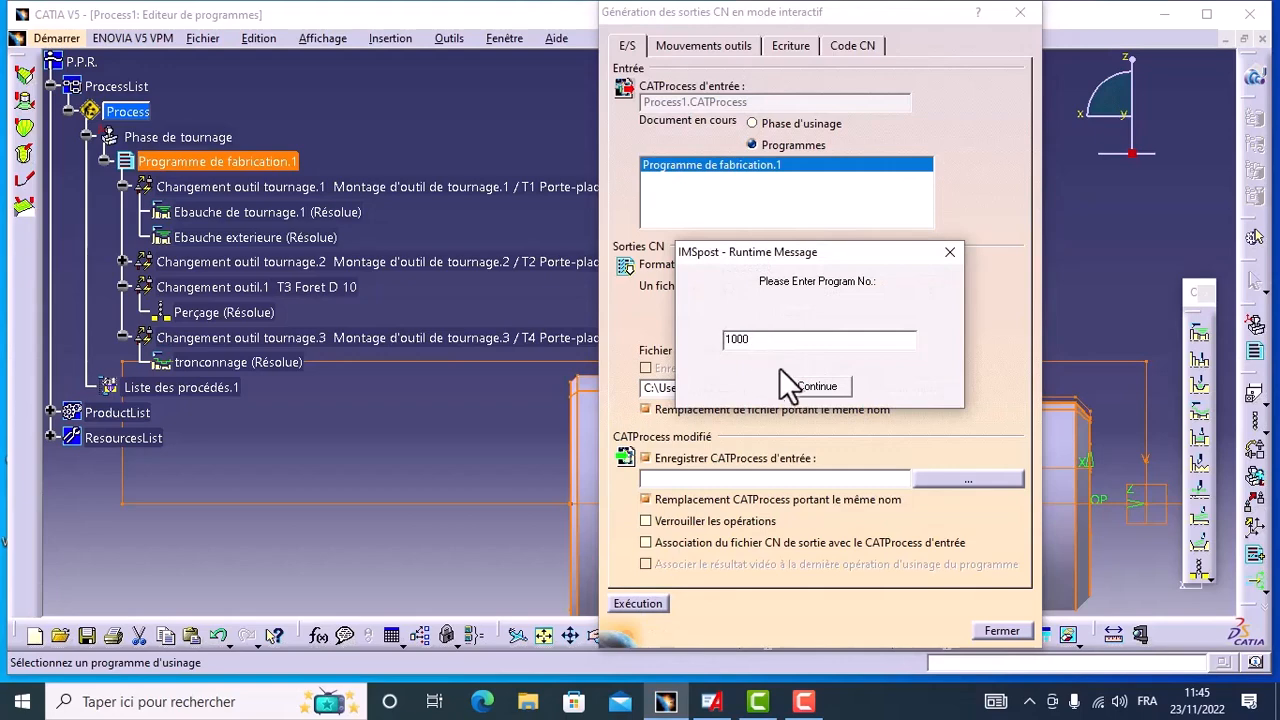
pyautogui.click(818, 387)
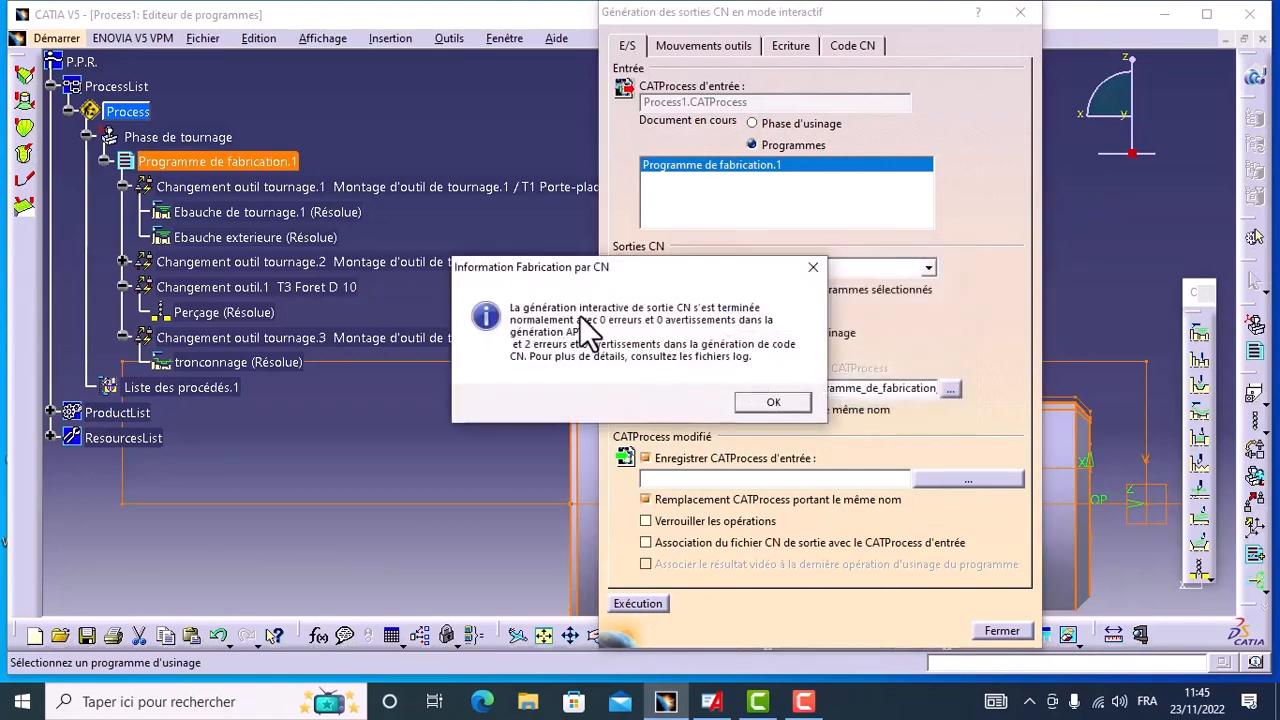
pyautogui.click(766, 400)
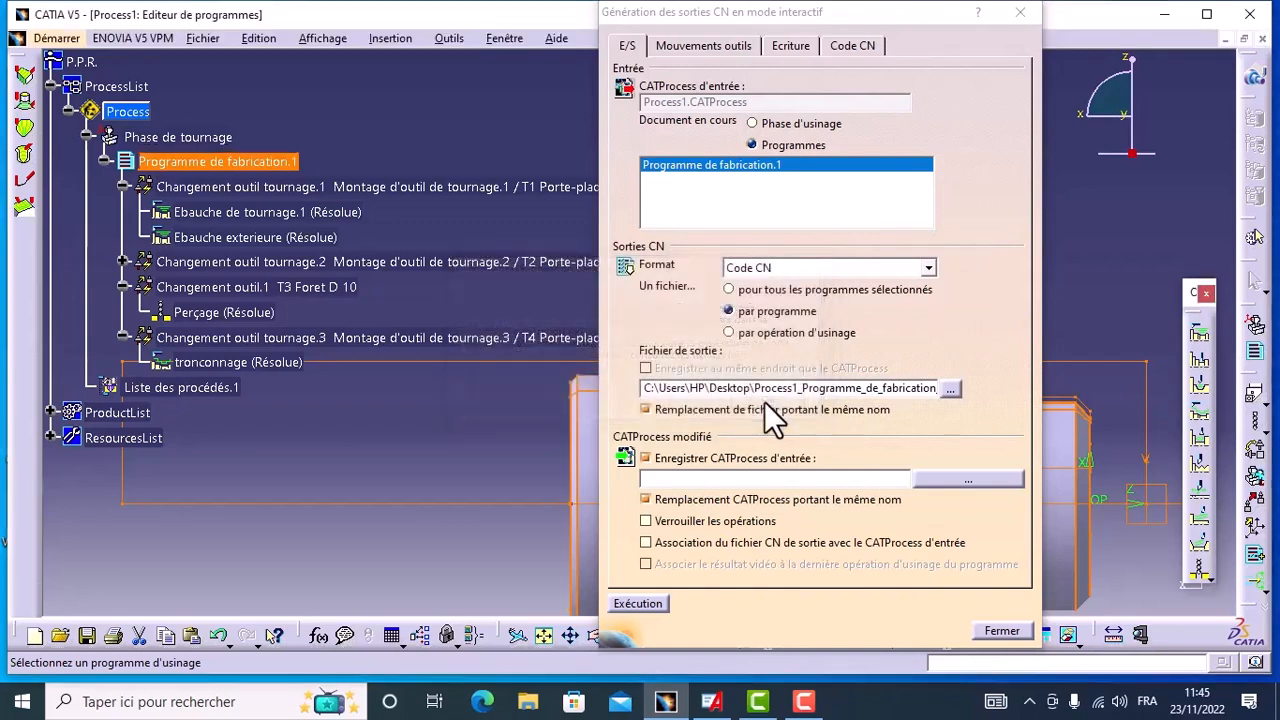
pyautogui.click(987, 634)
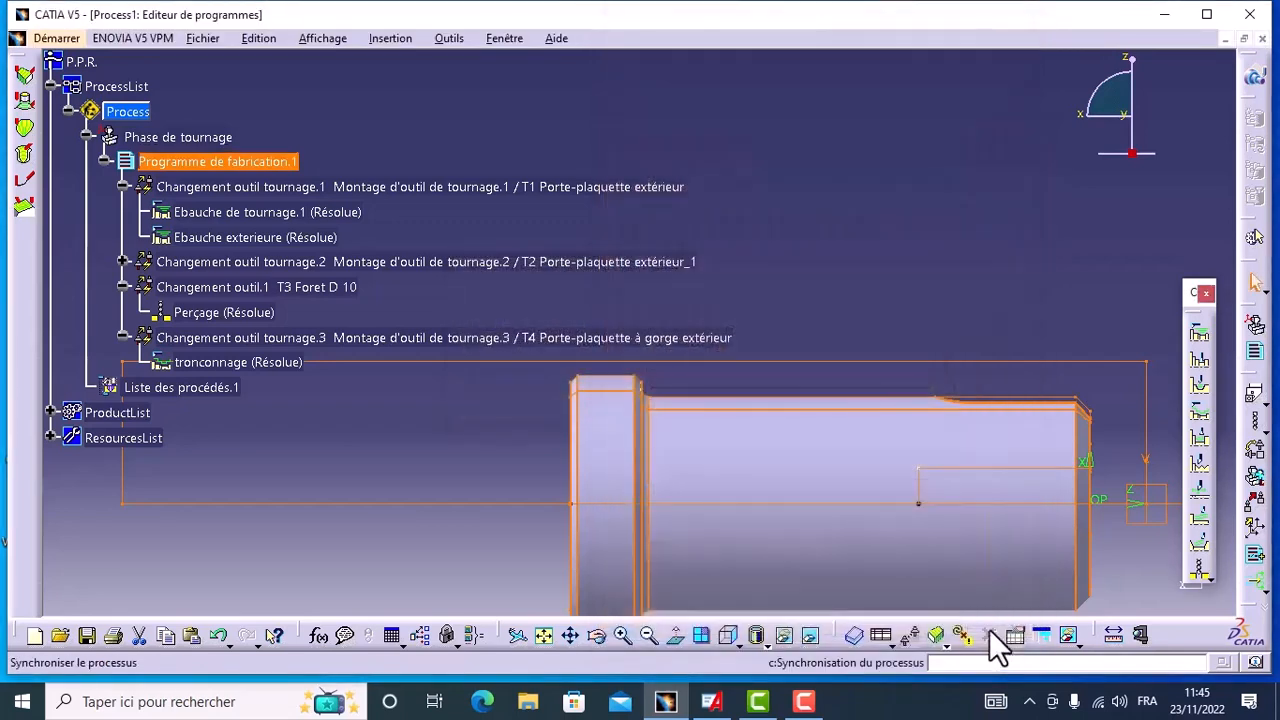
# Step: Switch to the desktop, open the generated Process1_Programme_de_fabrication_1 NC file in Notepad, review its code from start to end, and close it
pyautogui.click(1162, 15)
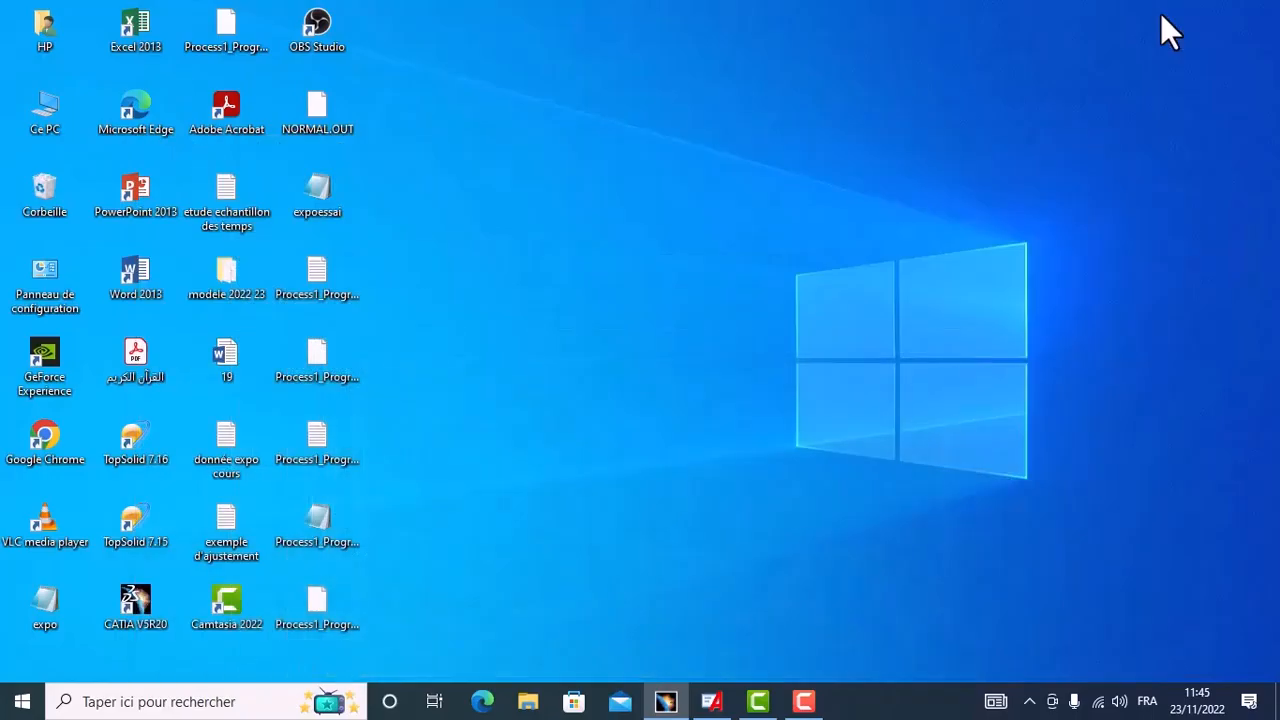
pyautogui.doubleClick(320, 523)
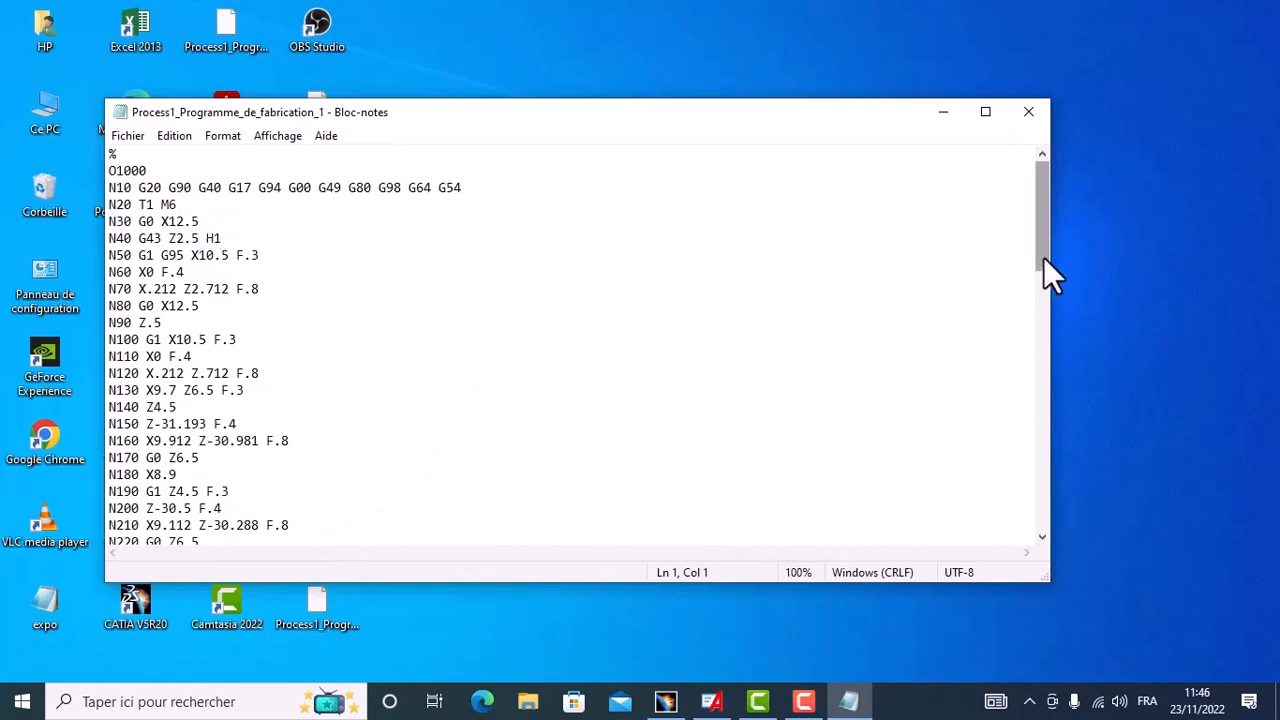
pyautogui.moveTo(1043, 257); pyautogui.dragTo(1035, 528)
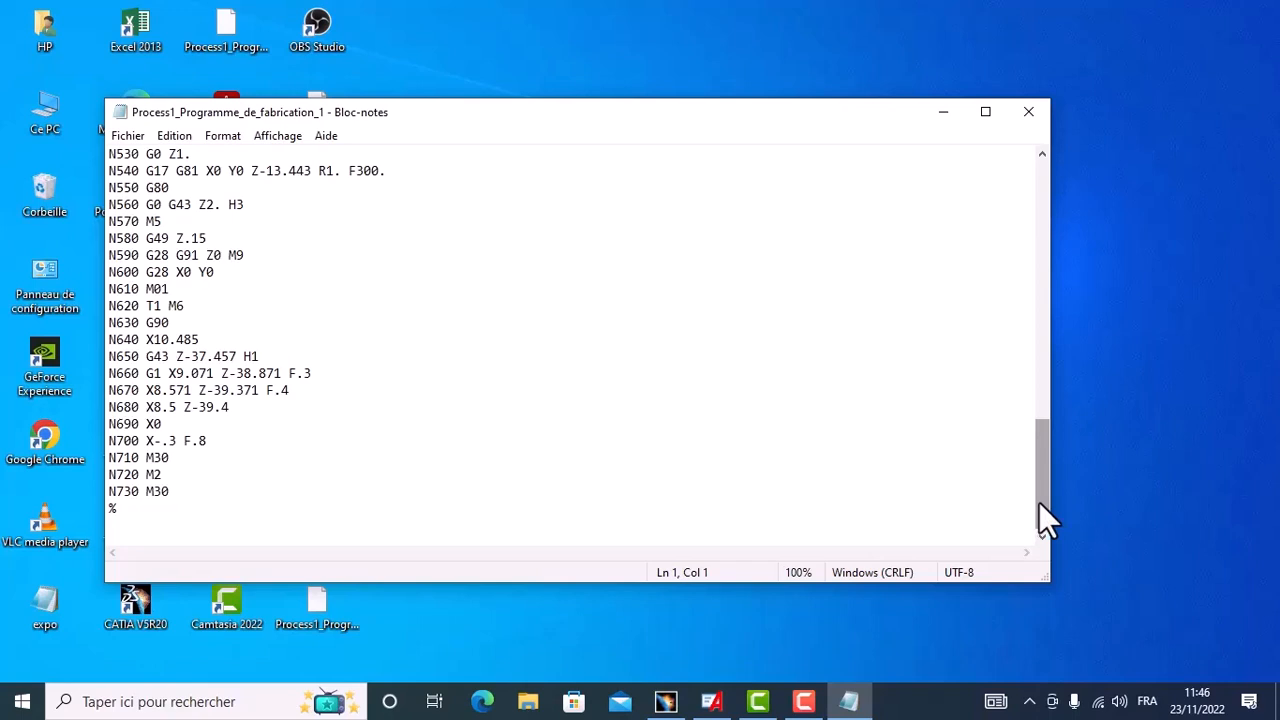
pyautogui.moveTo(1039, 502); pyautogui.dragTo(1051, 240)
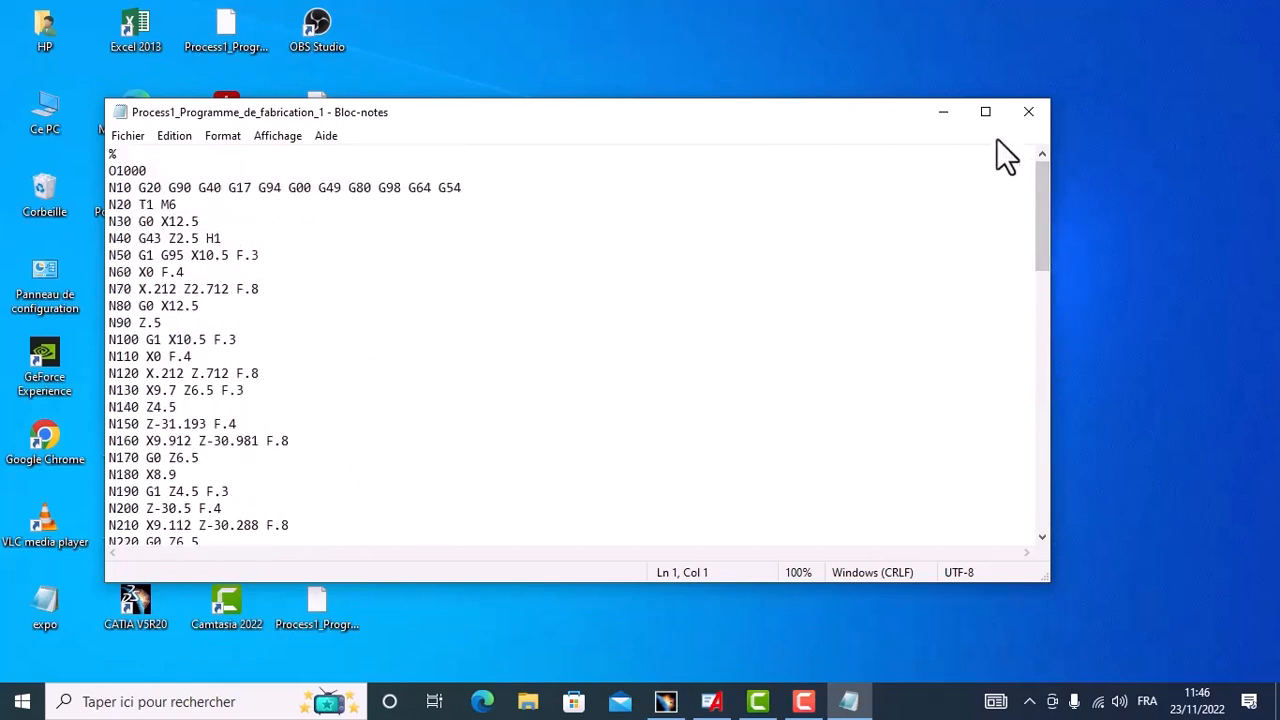
pyautogui.click(1027, 110)
pyautogui.click(1027, 112)
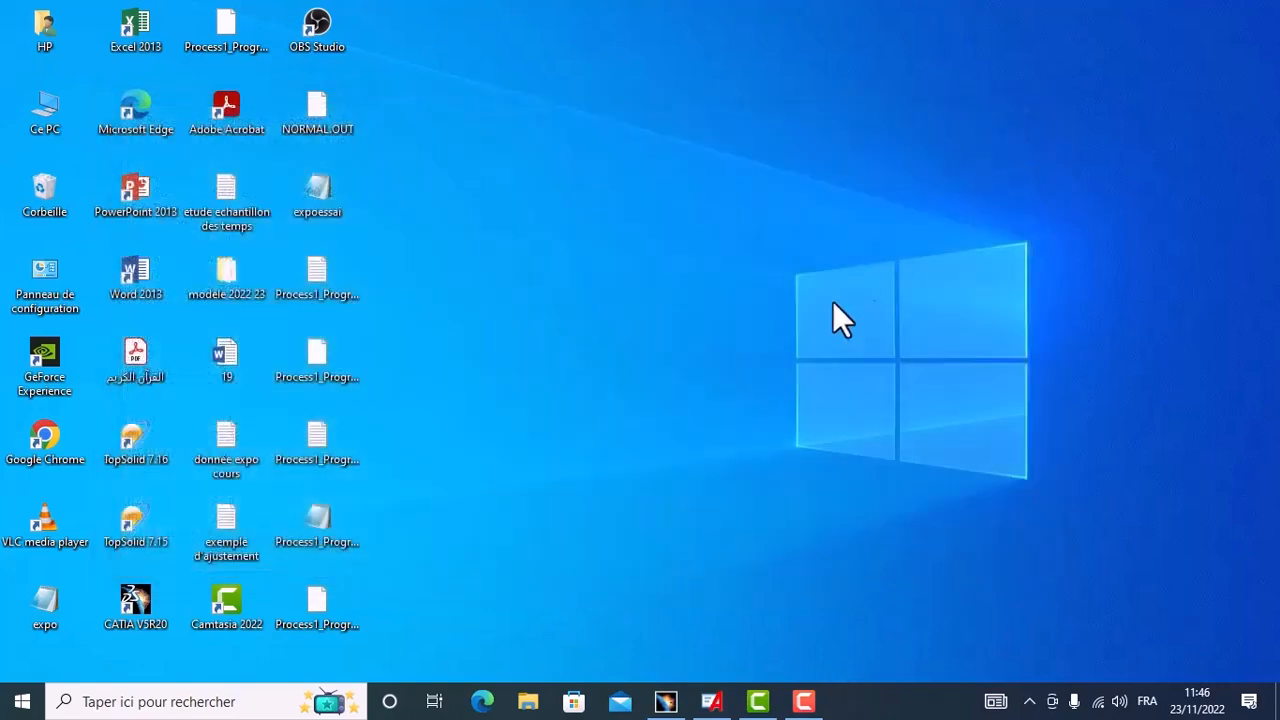